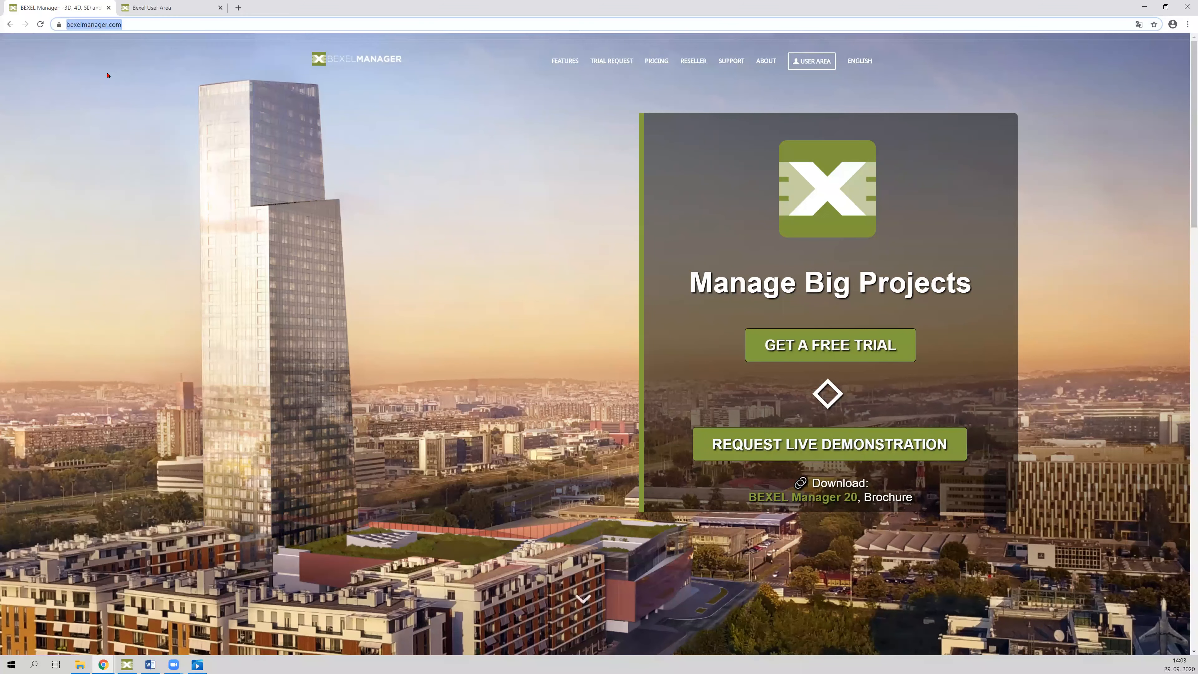
Open the registration form for the standard BEXEL Manager trial from the trial request page
mouse_move(611, 62)
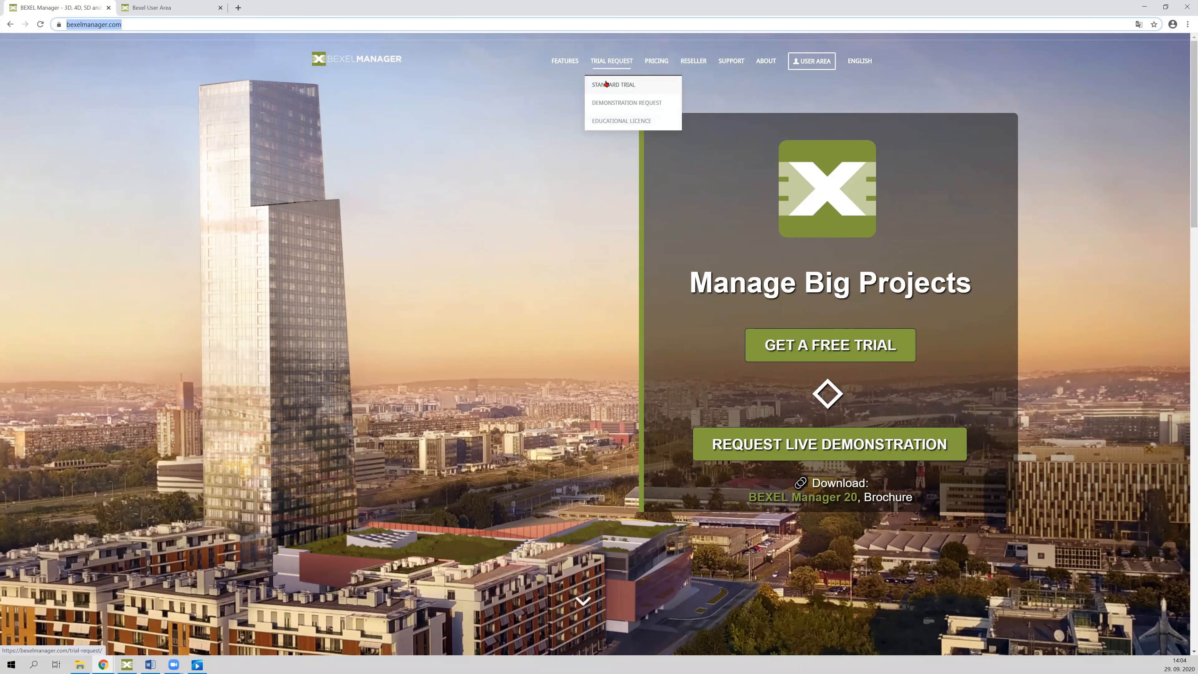
left_click(607, 84)
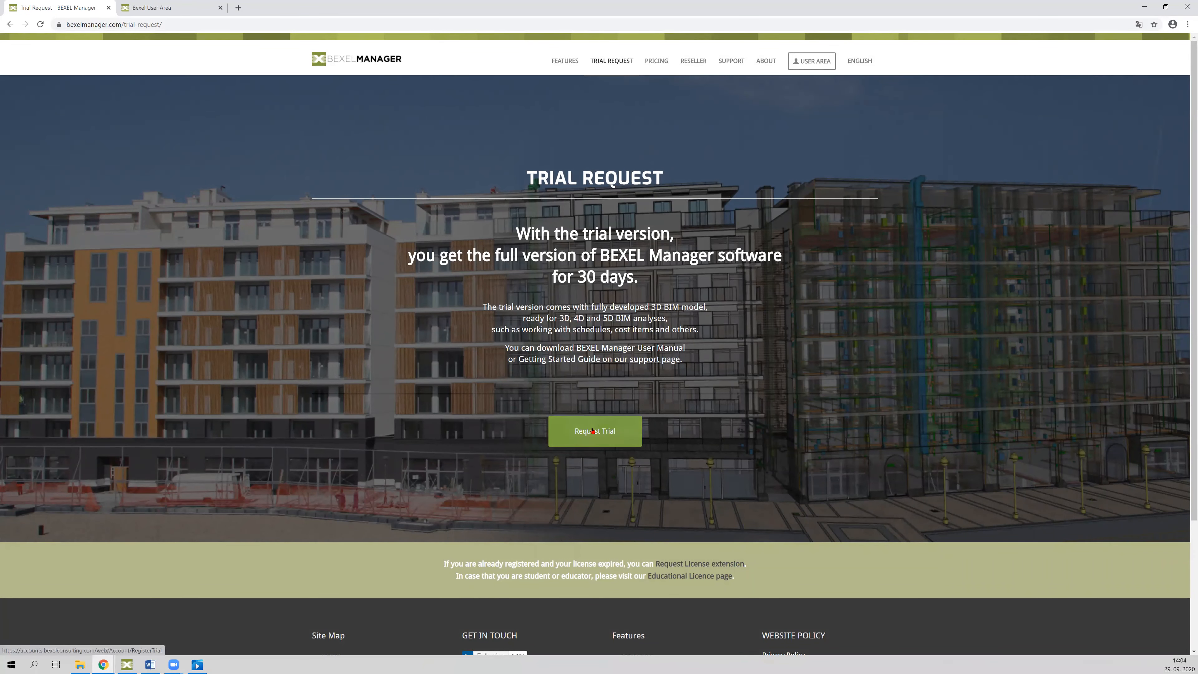
left_click(633, 432)
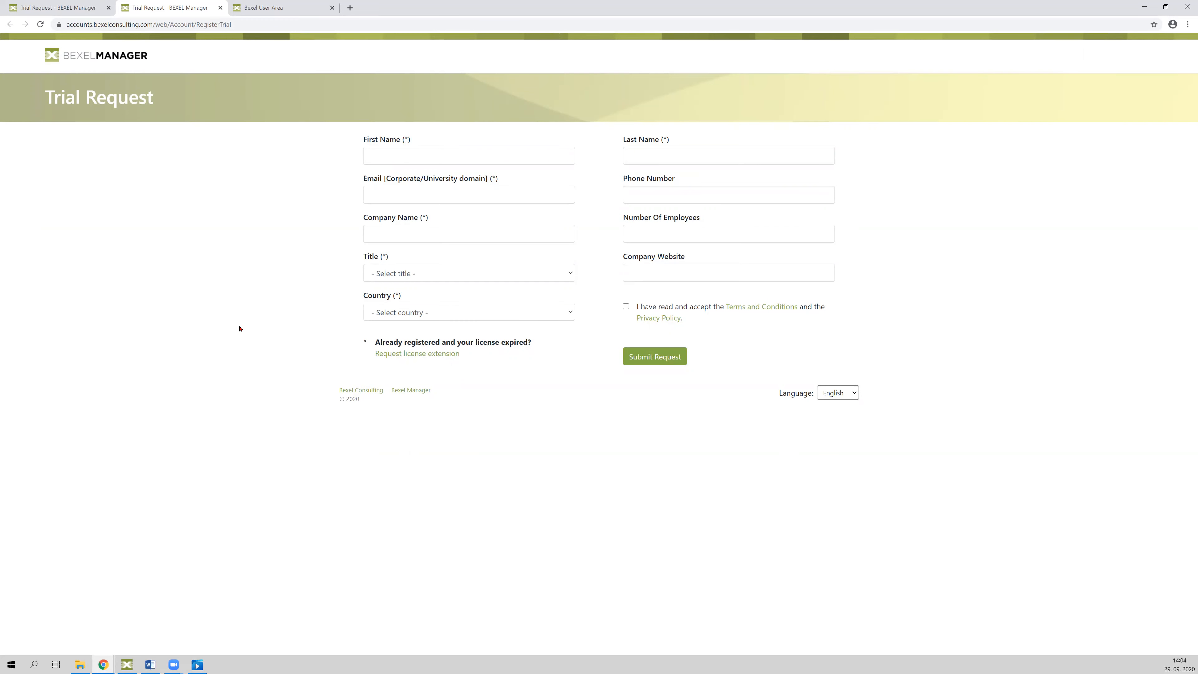
Switch to the Bexel User Area and open its Materials page from the account's start page
left_click(83, 7)
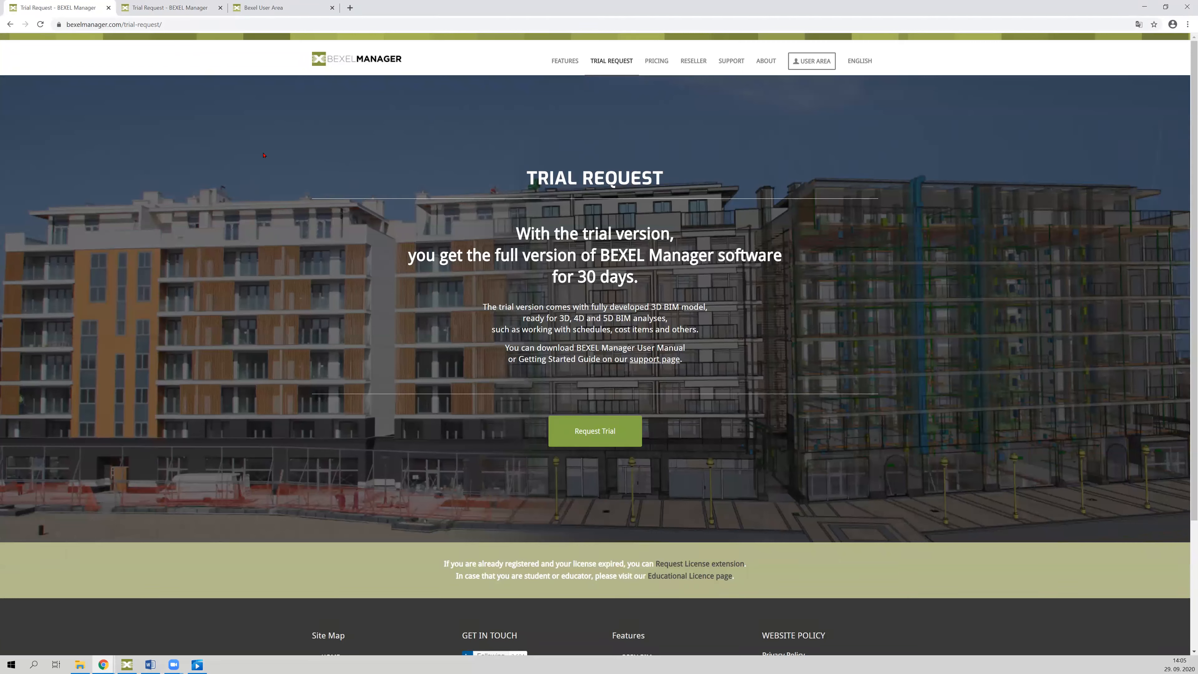
left_click(260, 8)
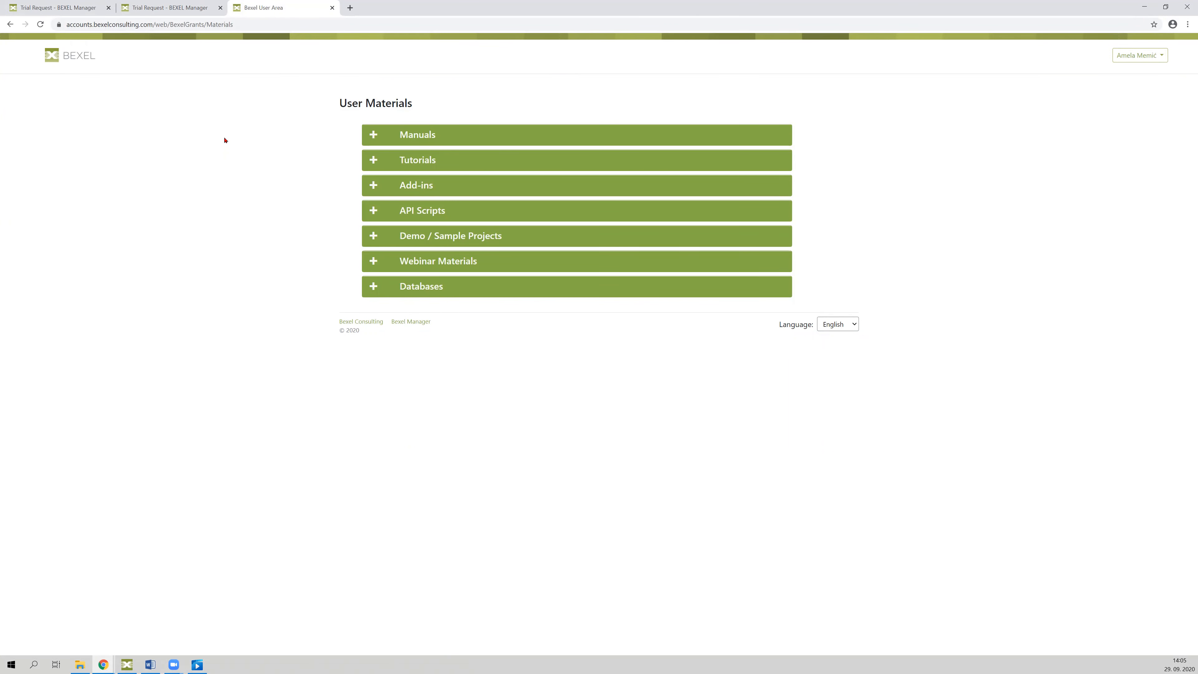
left_click(56, 7)
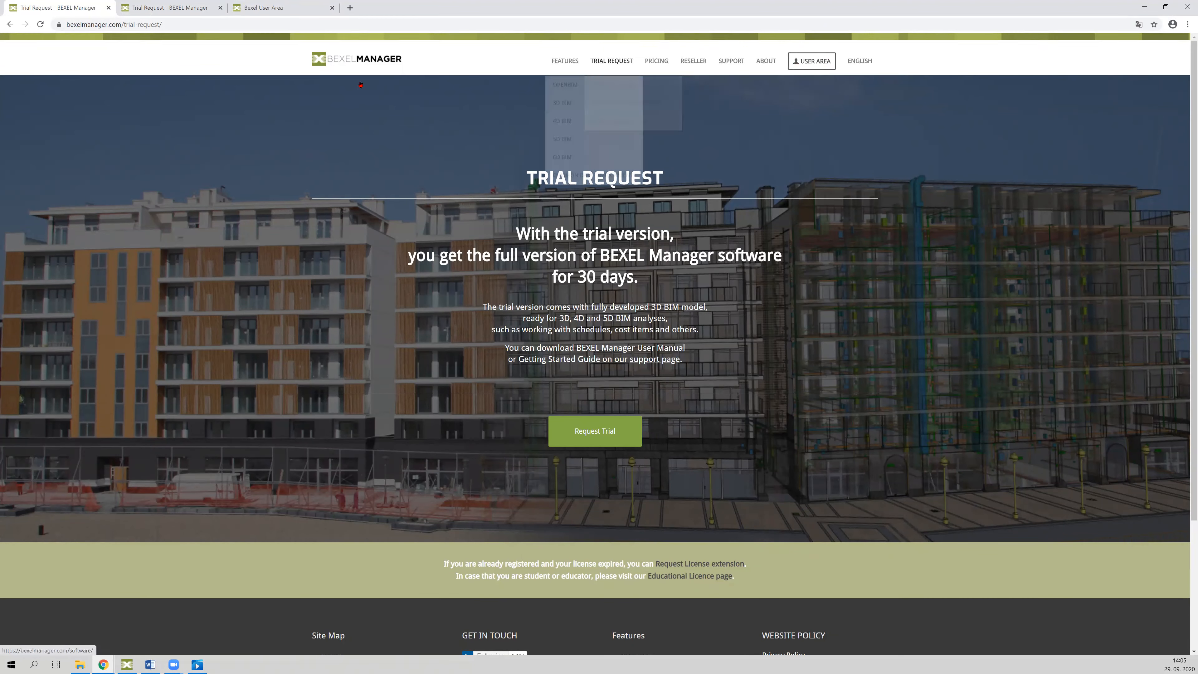
left_click(258, 5)
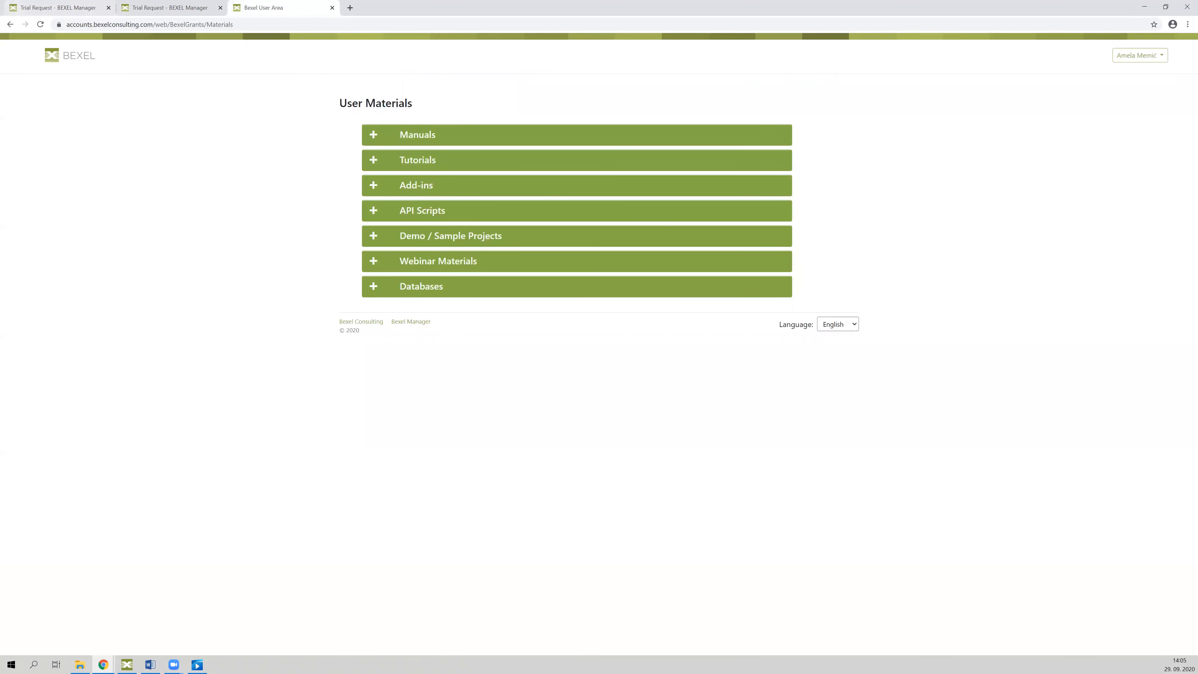
left_click(10, 24)
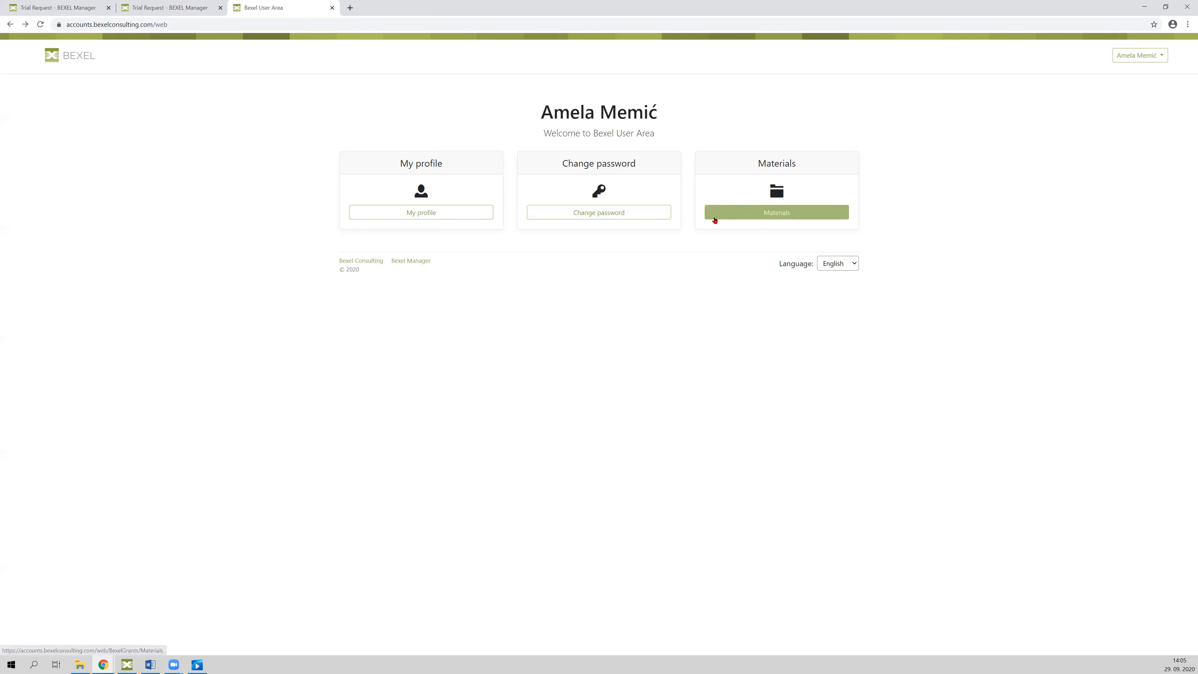
left_click(742, 216)
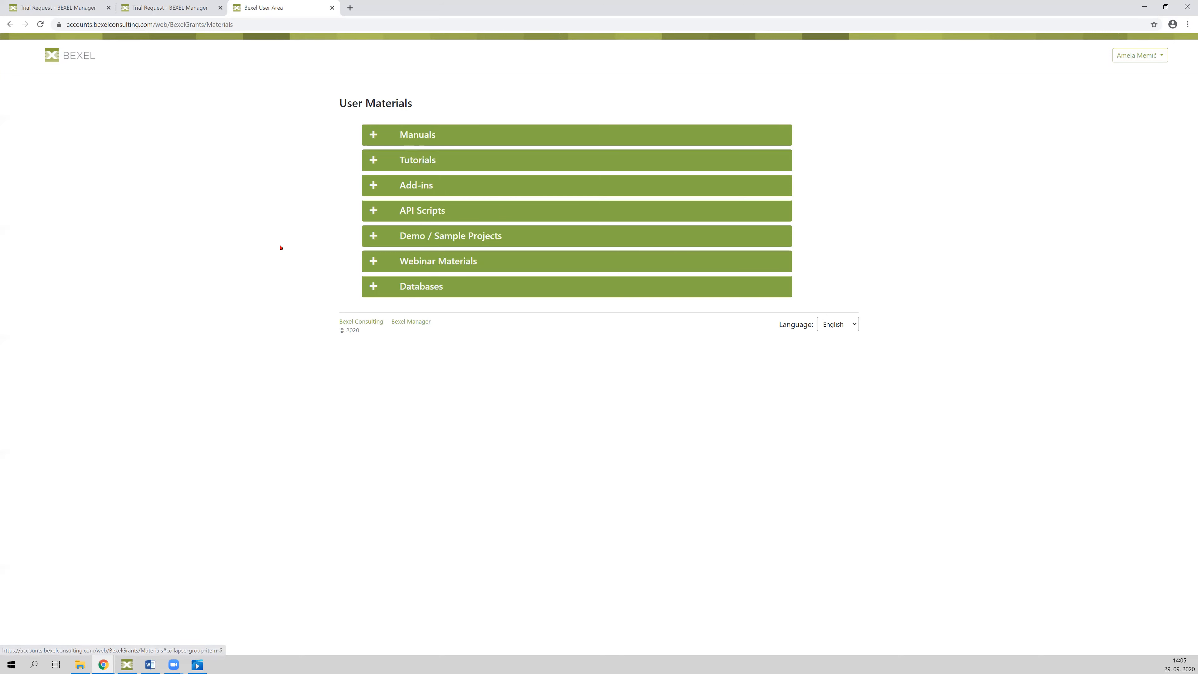
Expand the Manuals section, examine the available guides, handbooks and language versions of the user manual, and collapse it
left_click(375, 136)
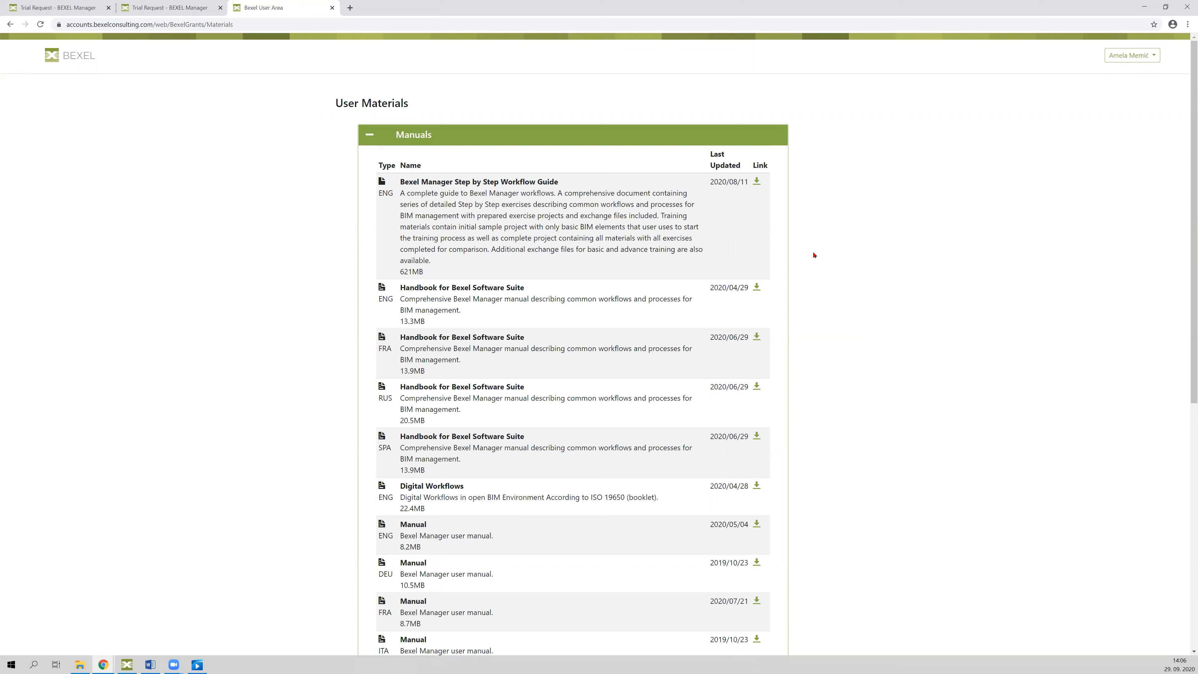
scroll(813, 254, "down", 1)
scroll(832, 277, "down", 1)
scroll(832, 276, "up", 2)
scroll(832, 275, "down", 2)
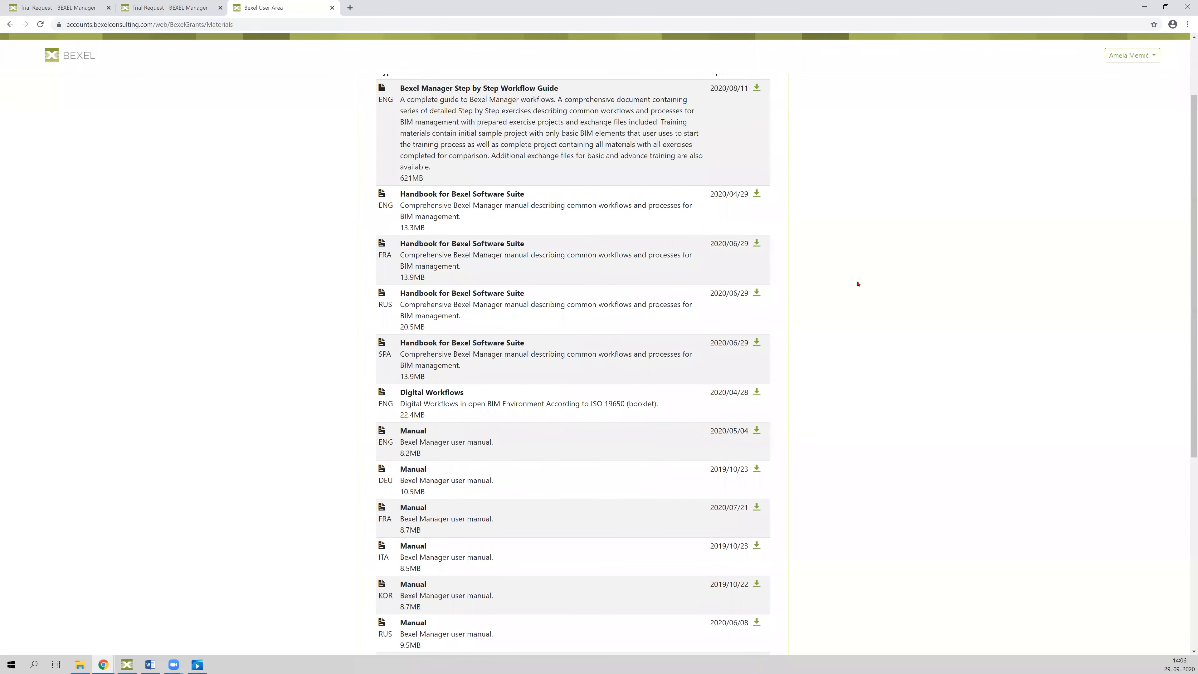
scroll(857, 284, "down", 2)
scroll(857, 284, "down", 2)
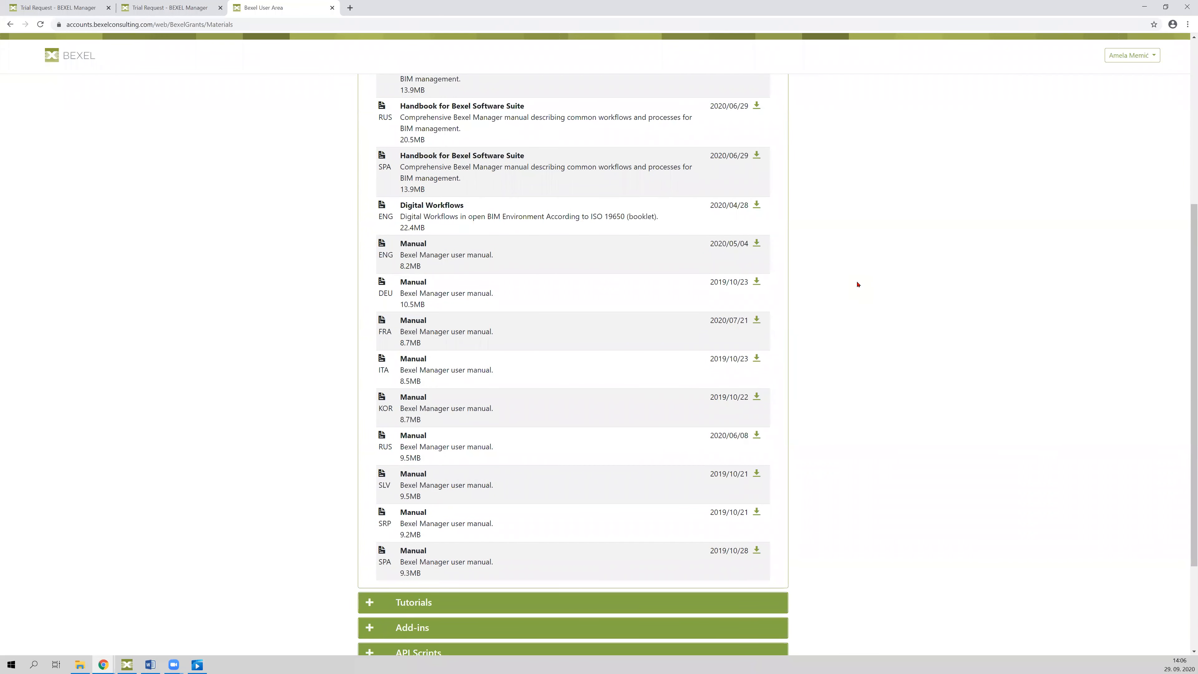
scroll(857, 284, "down", 2)
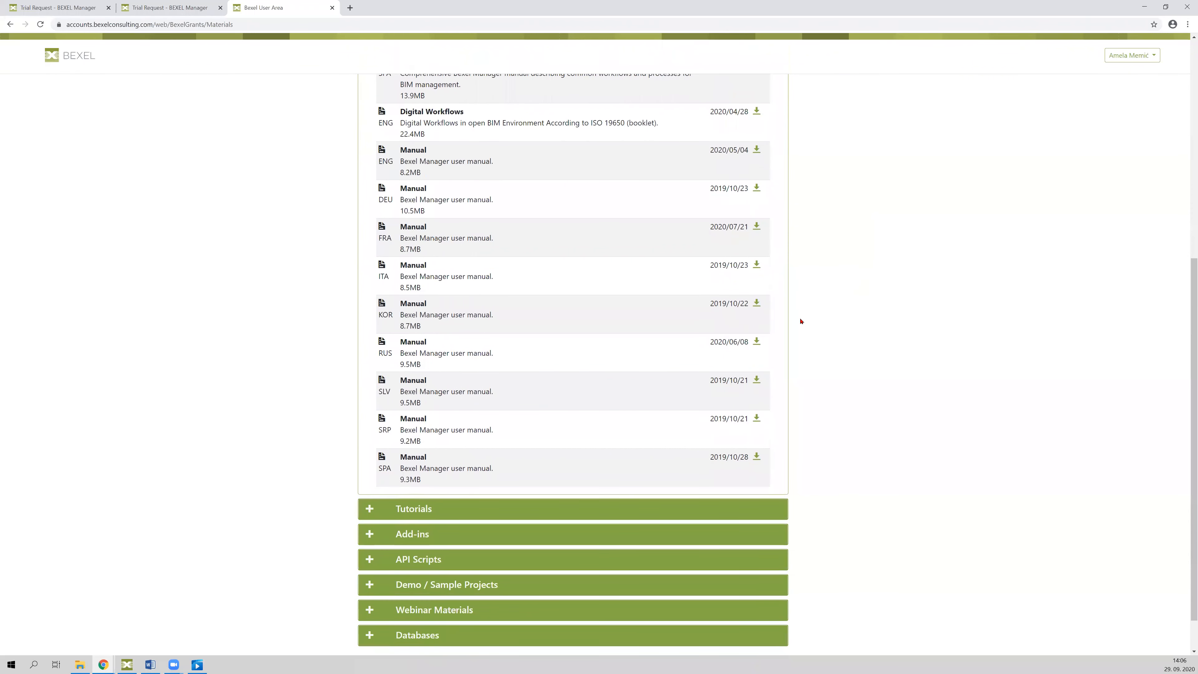
scroll(825, 307, "down", 2)
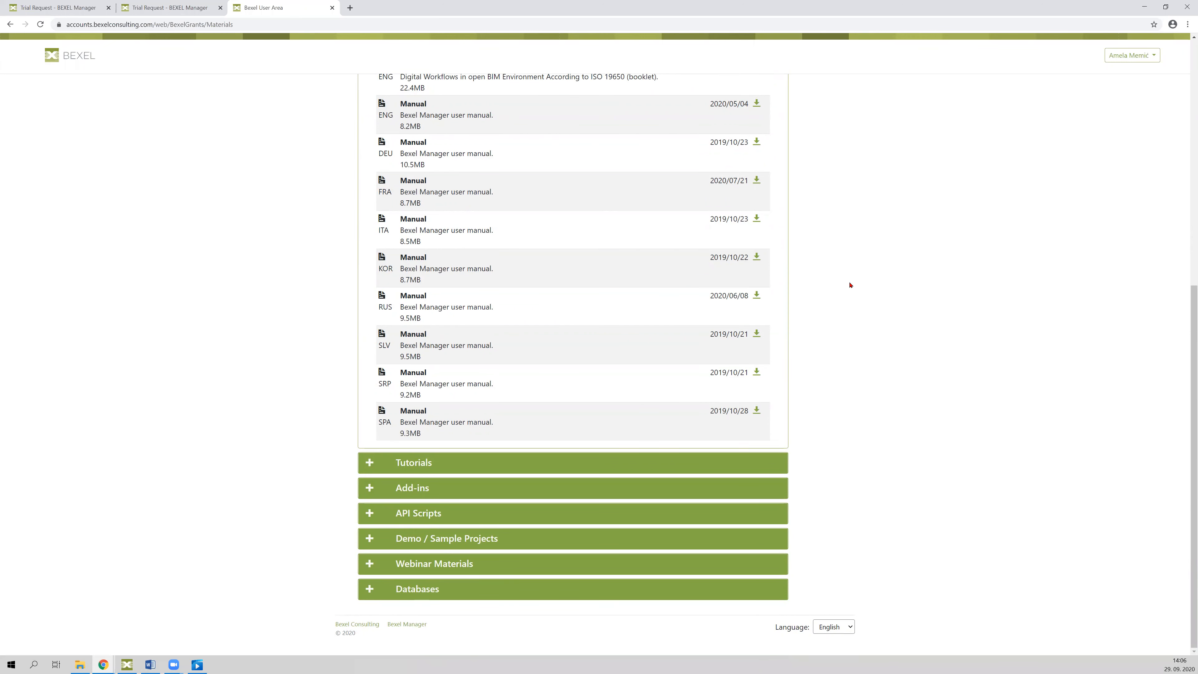
scroll(286, 210, "up", 8)
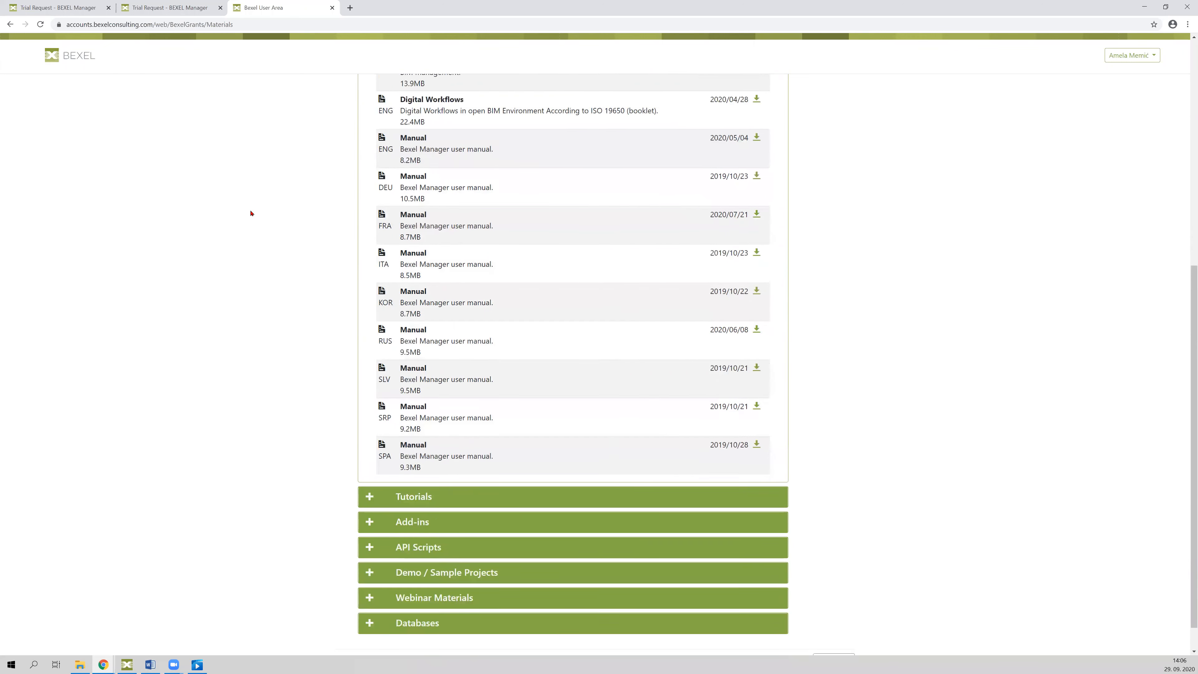
left_click(372, 135)
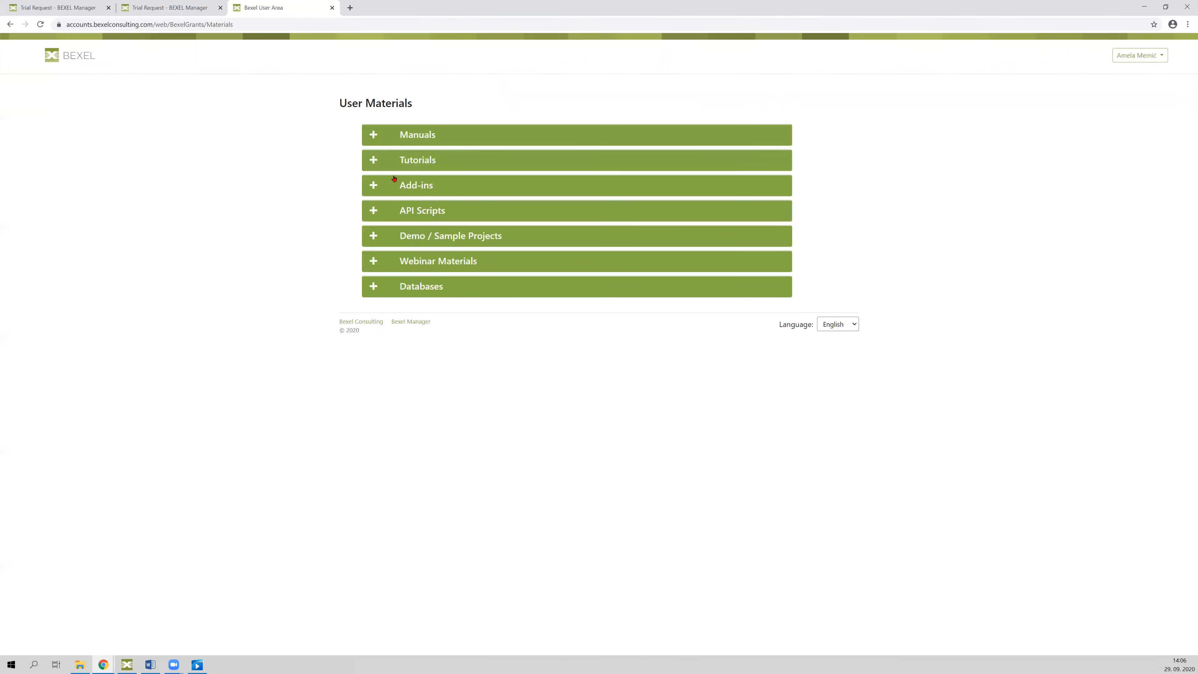
Look over the video lessons under Tutorials and the downloads under Add-ins, collapsing each section after viewing
left_click(396, 163)
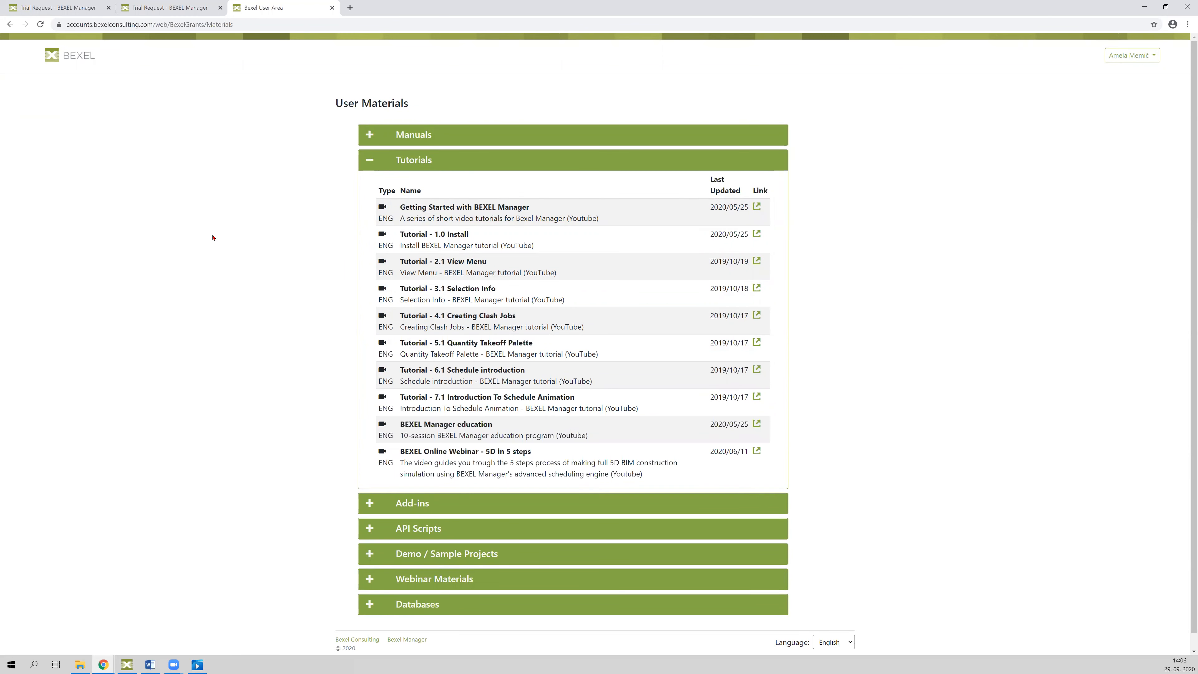
left_click(367, 161)
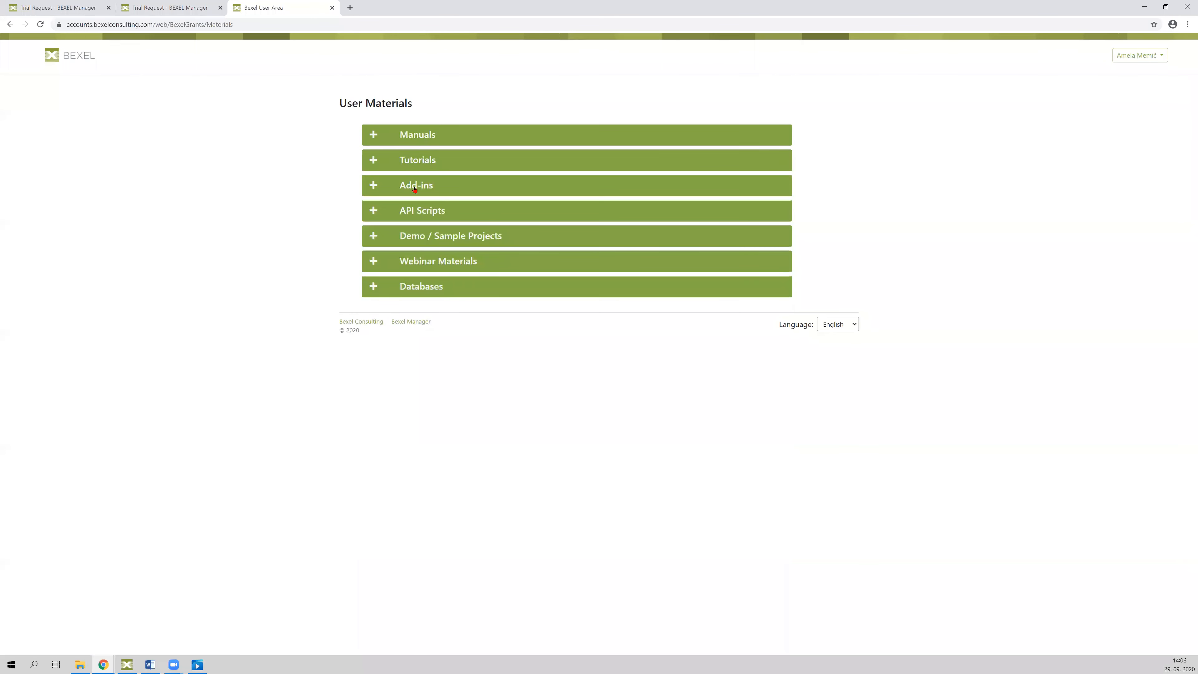
left_click(371, 185)
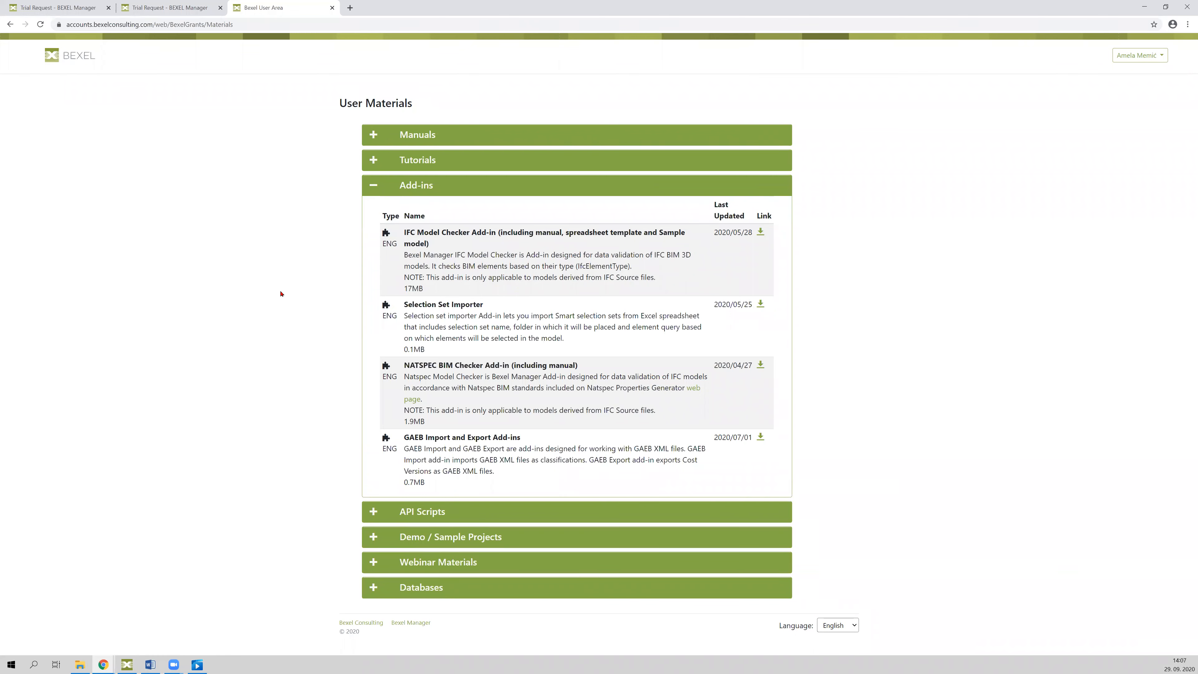
left_click(383, 184)
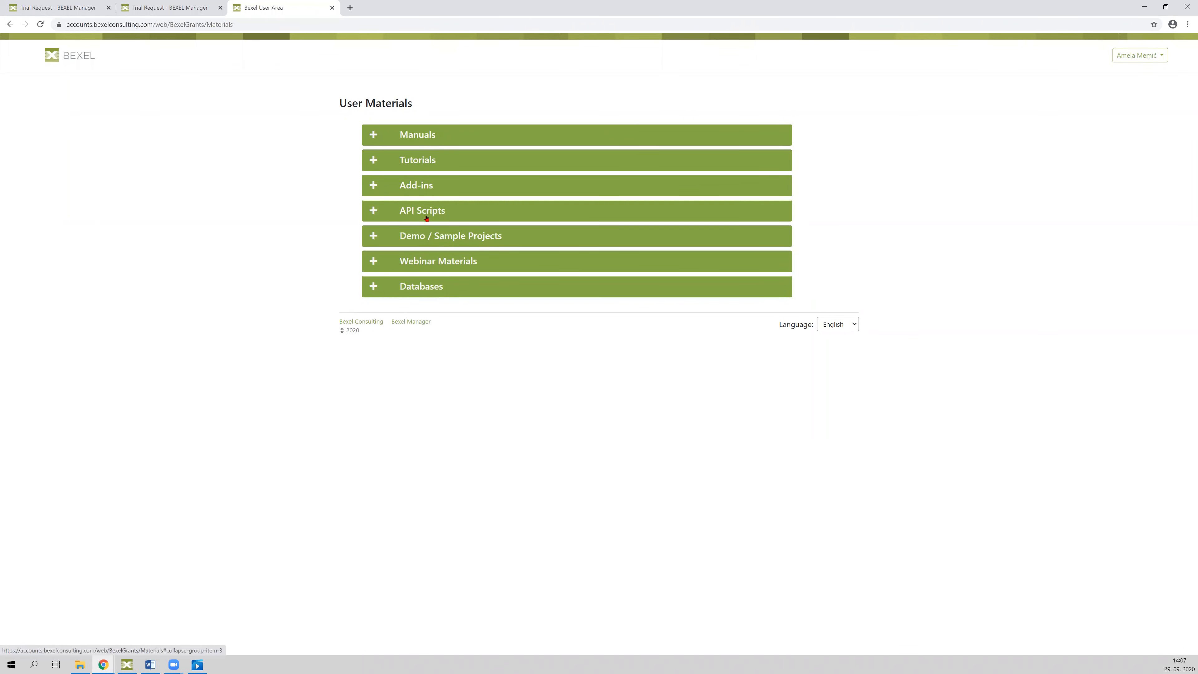
Look over the entries under API Scripts and Demo / Sample Projects, collapsing each section after viewing
left_click(381, 213)
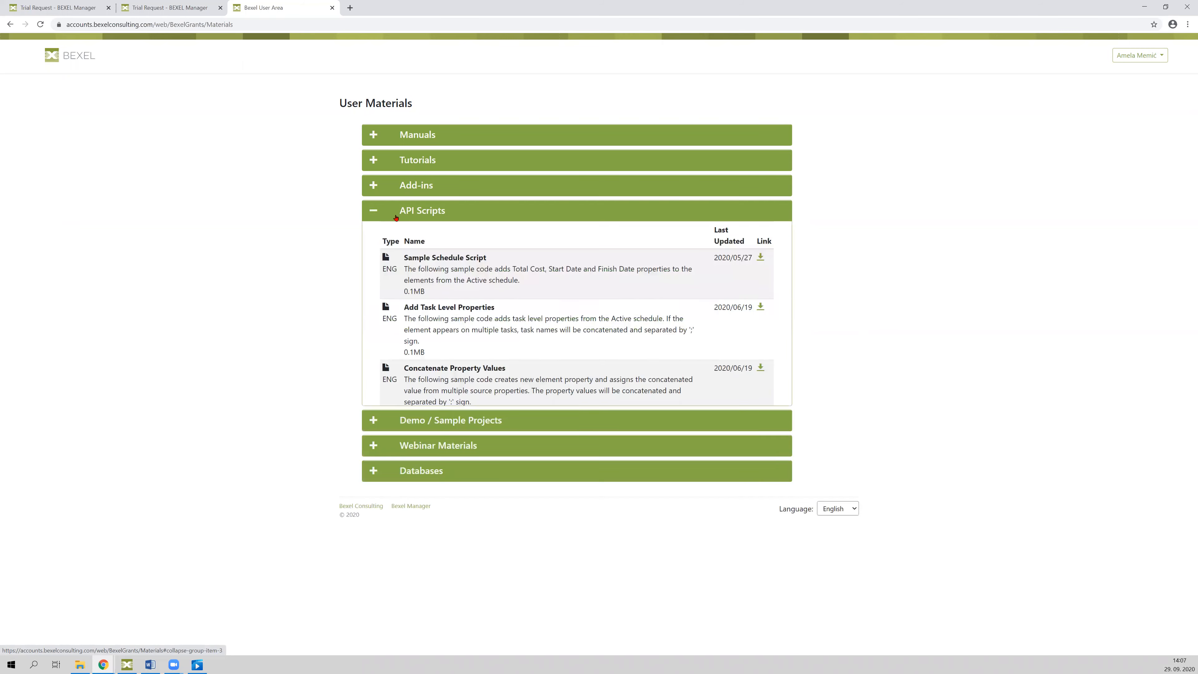
left_click(374, 217)
left_click(425, 235)
scroll(271, 280, "down", 2)
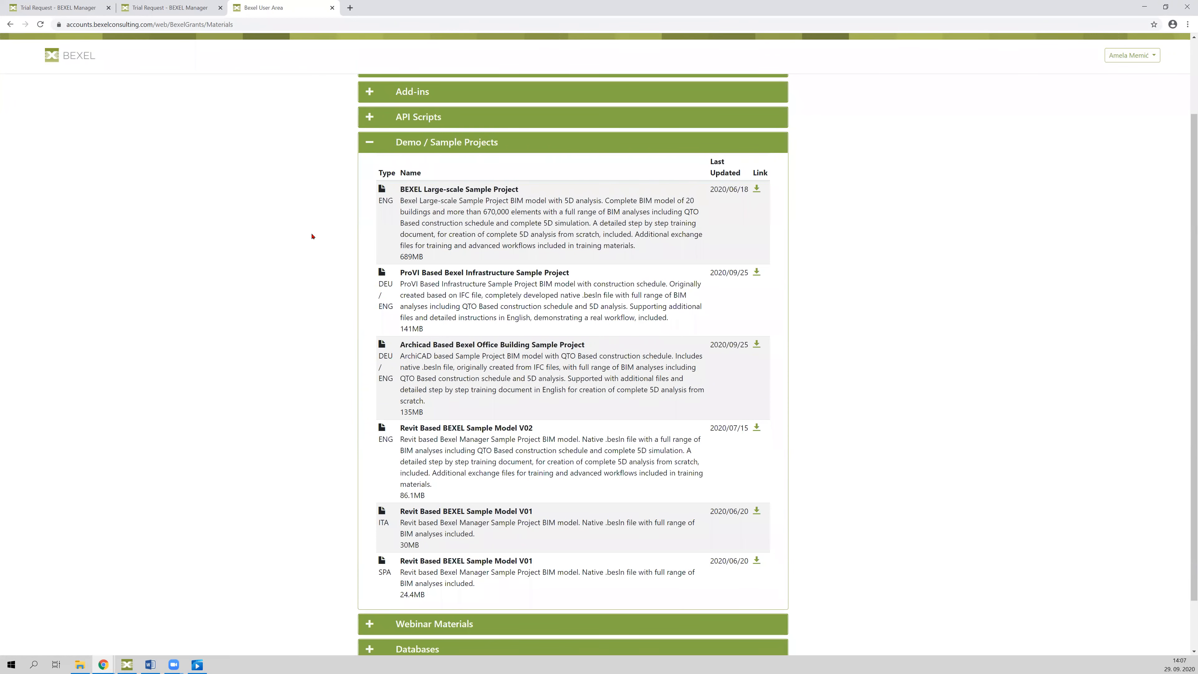
left_click(370, 144)
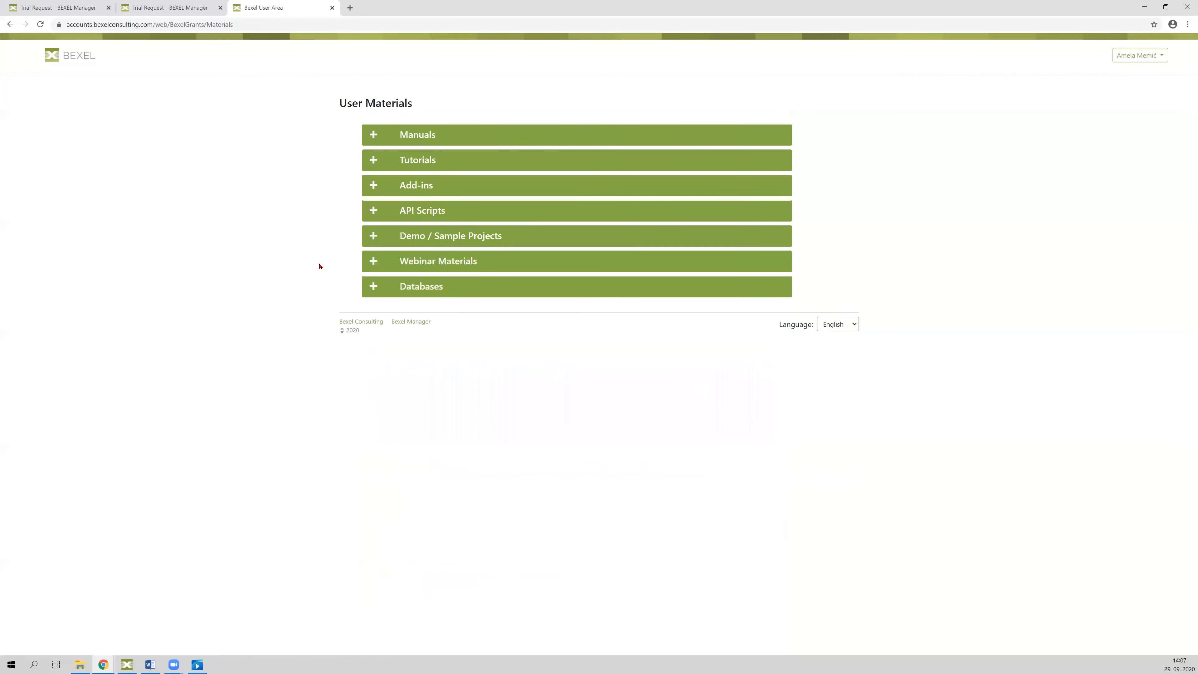
Examine the sample schedules, models and session project archives in the Webinar Materials section, and collapse it
left_click(373, 267)
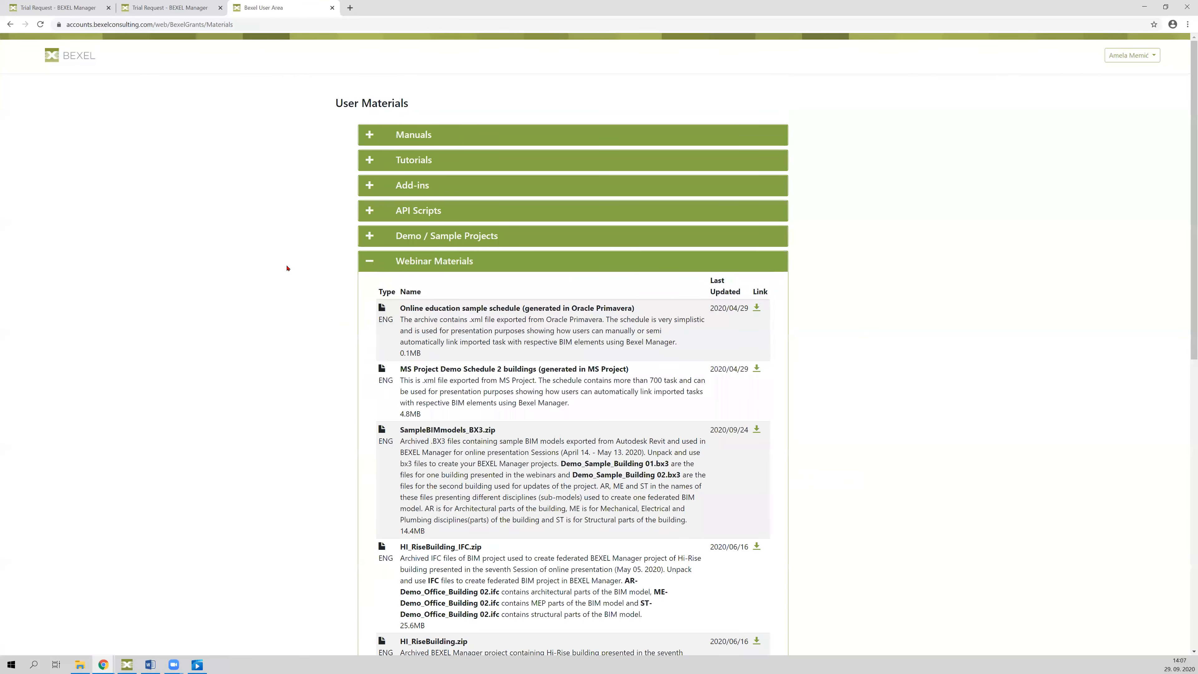
scroll(302, 268, "down", 2)
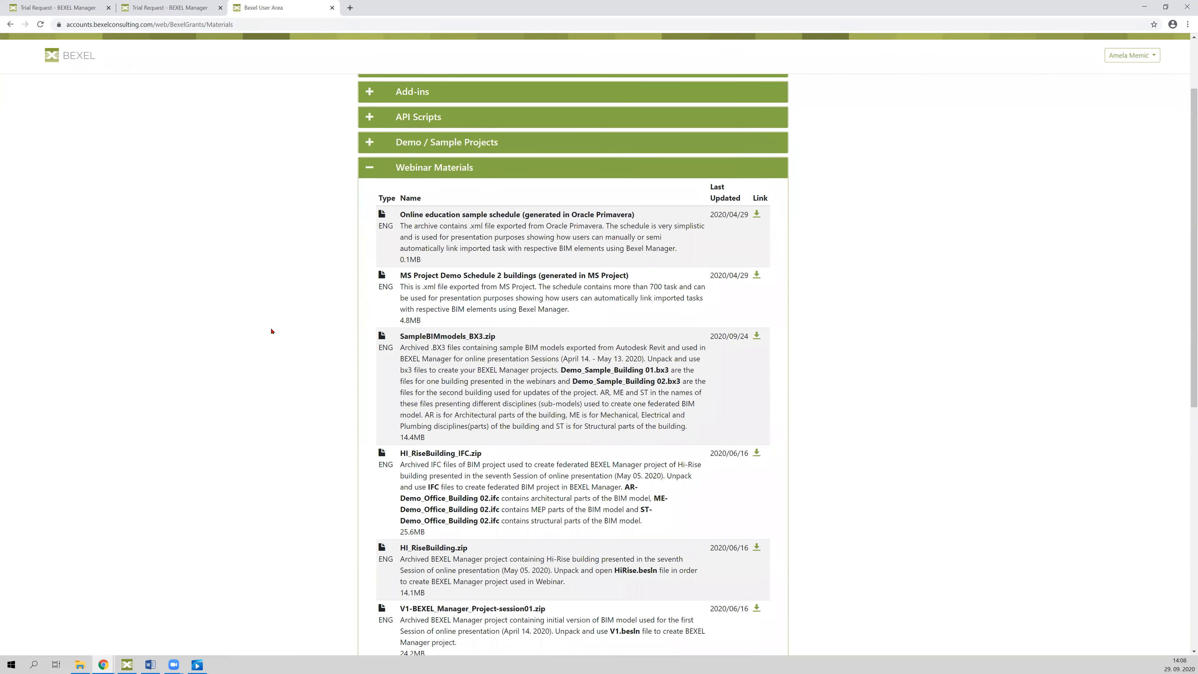
scroll(271, 332, "down", 7)
scroll(271, 332, "down", 3)
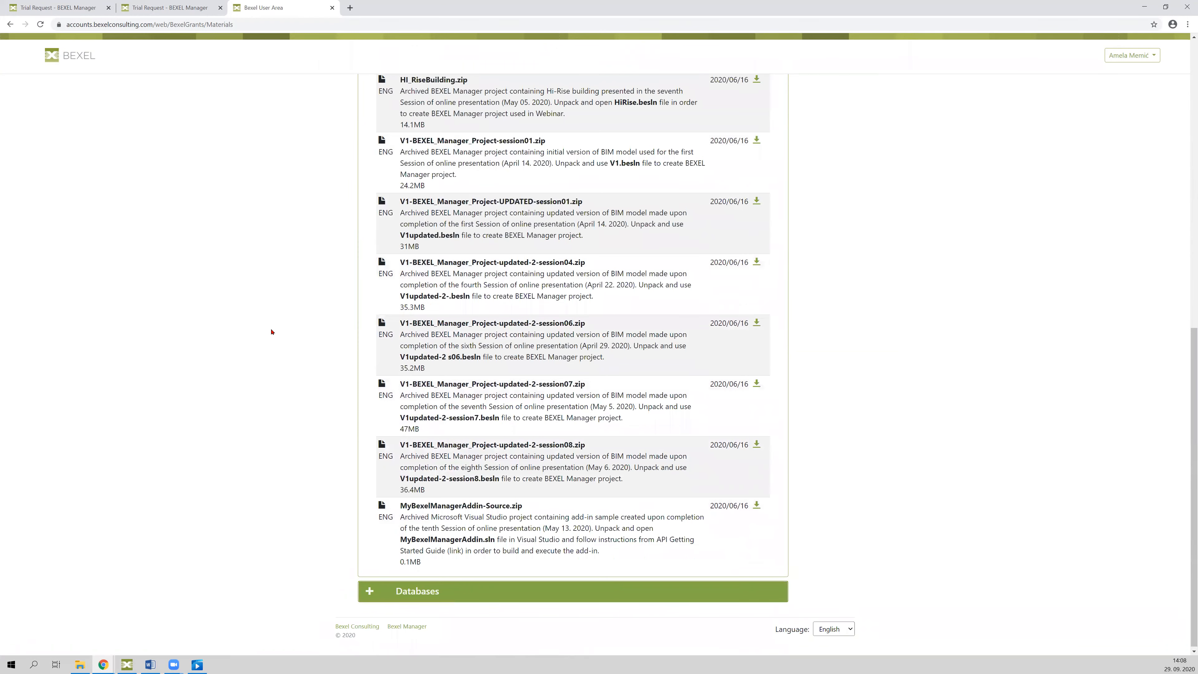
scroll(270, 332, "down", 1)
scroll(324, 534, "up", 9)
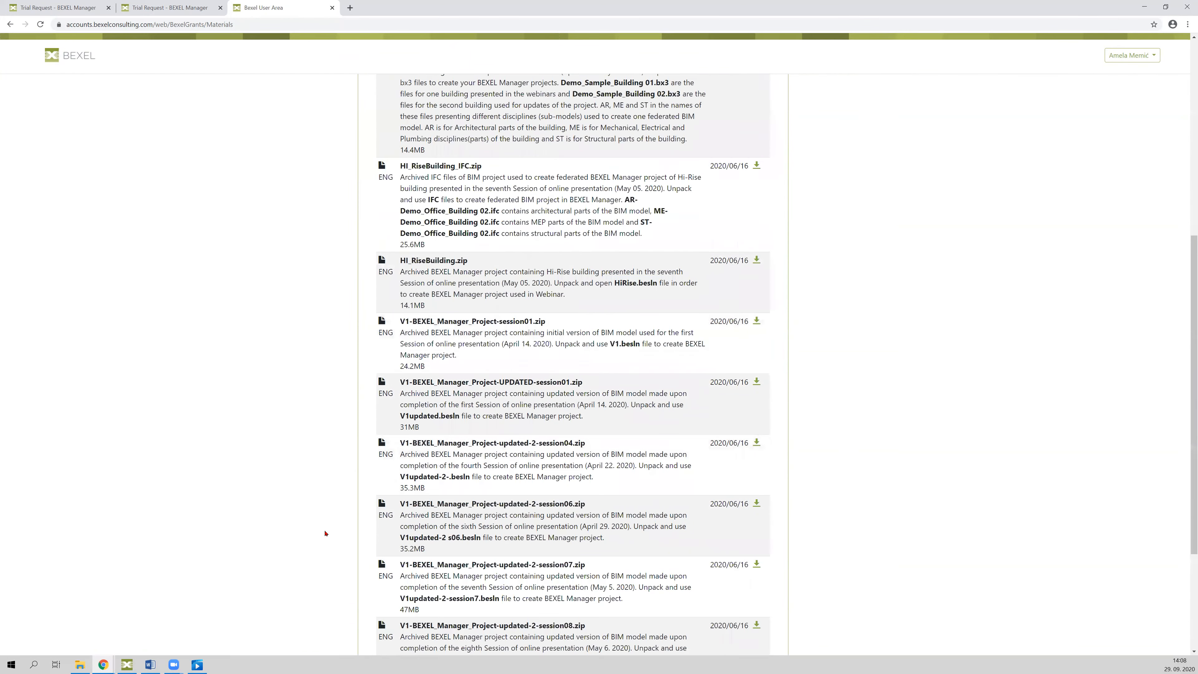
scroll(368, 196, "up", 1)
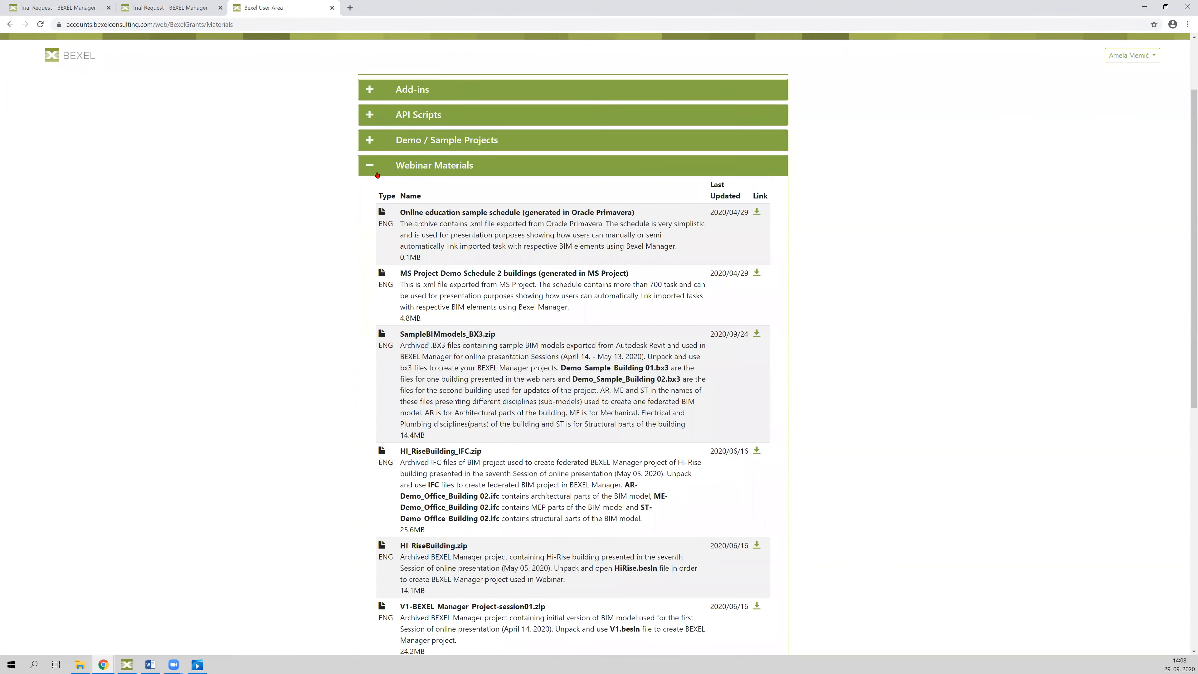
left_click(375, 172)
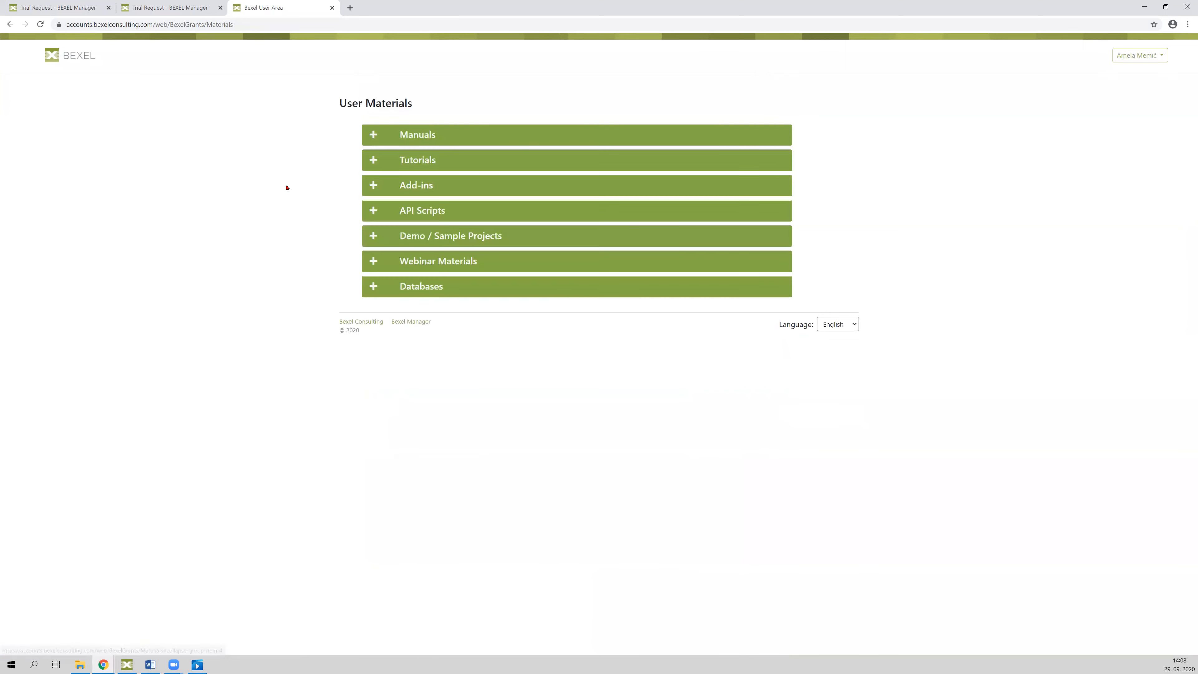
Review the cost databases and classifications in the Databases section, collapse it and expand Manuals again
left_click(373, 286)
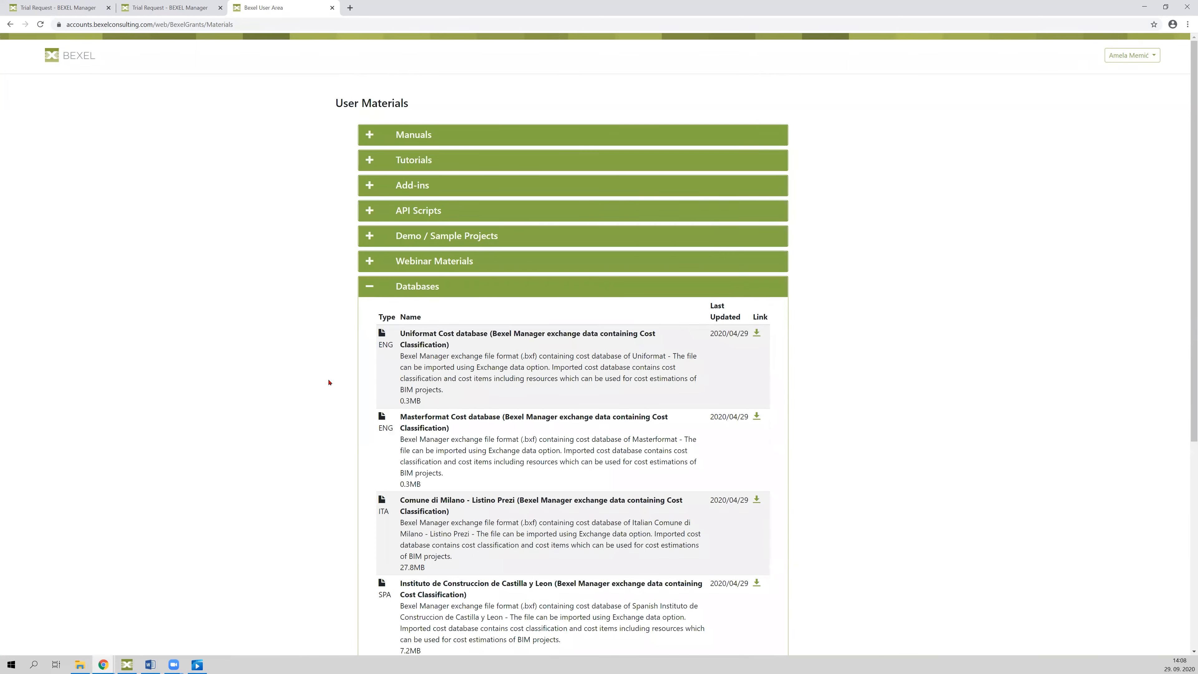
scroll(329, 372, "down", 3)
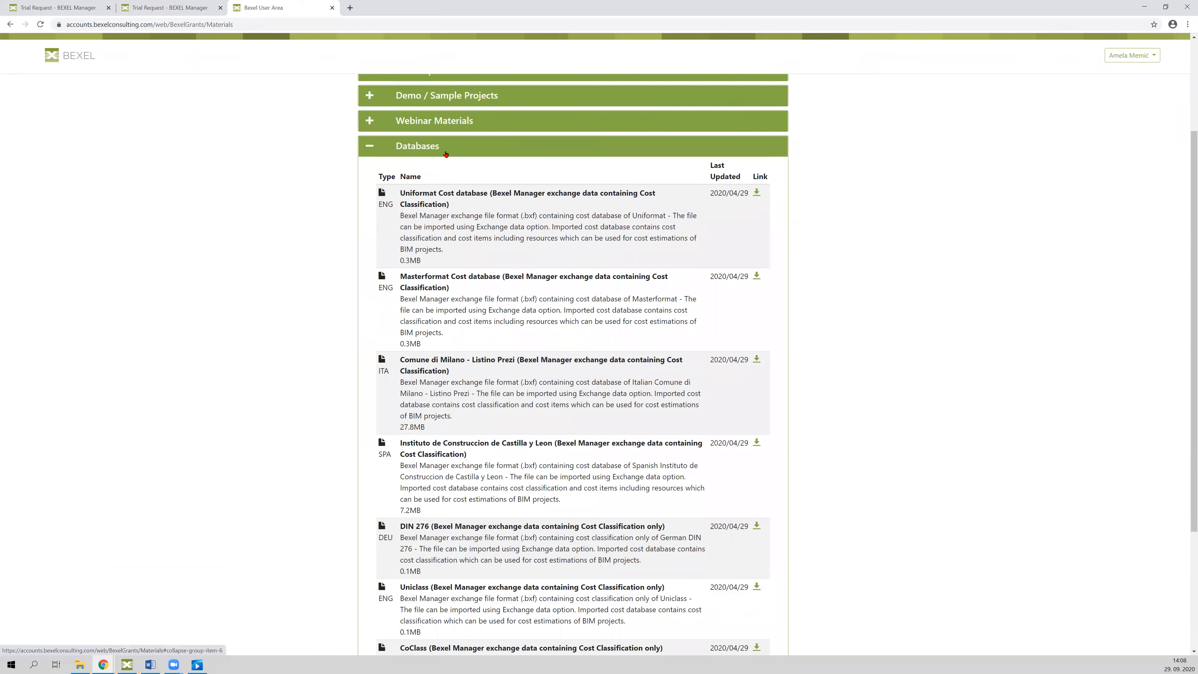
scroll(457, 321, "down", 2)
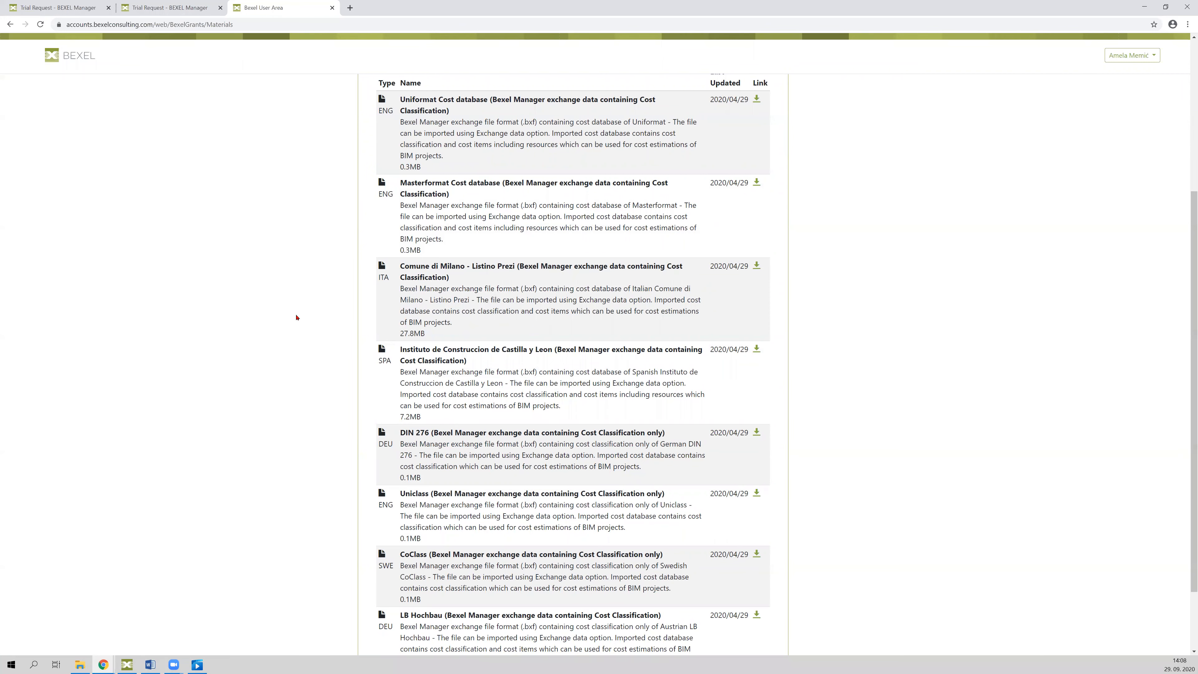
scroll(279, 321, "up", 5)
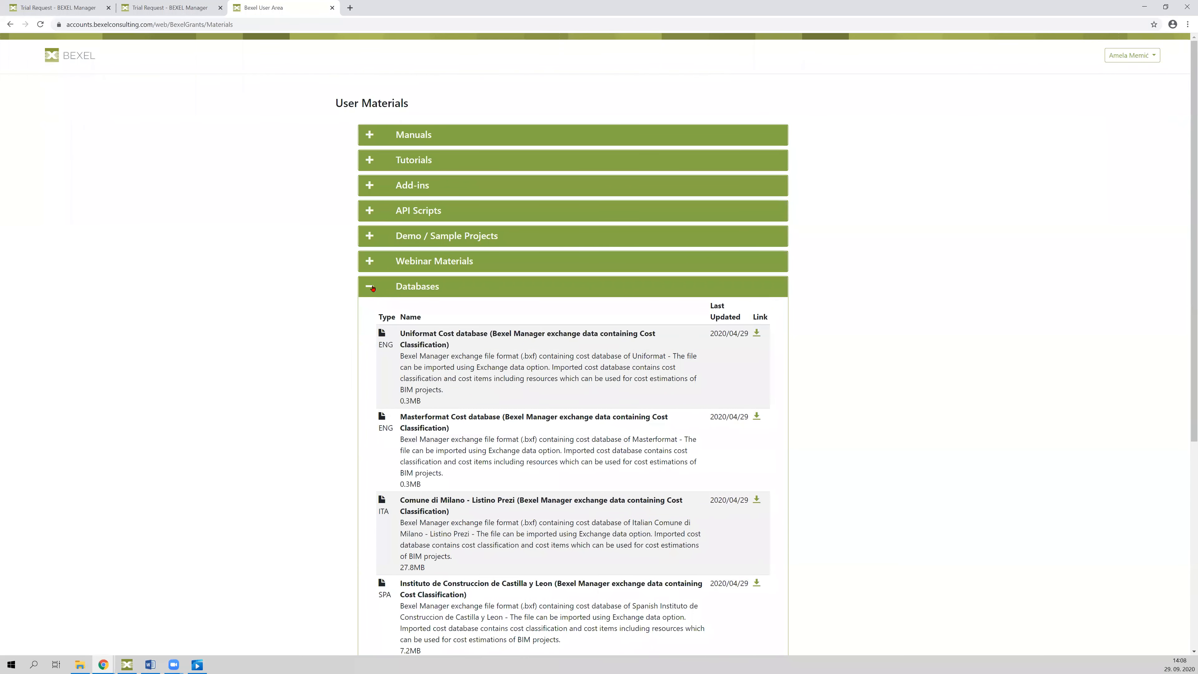
left_click(372, 287)
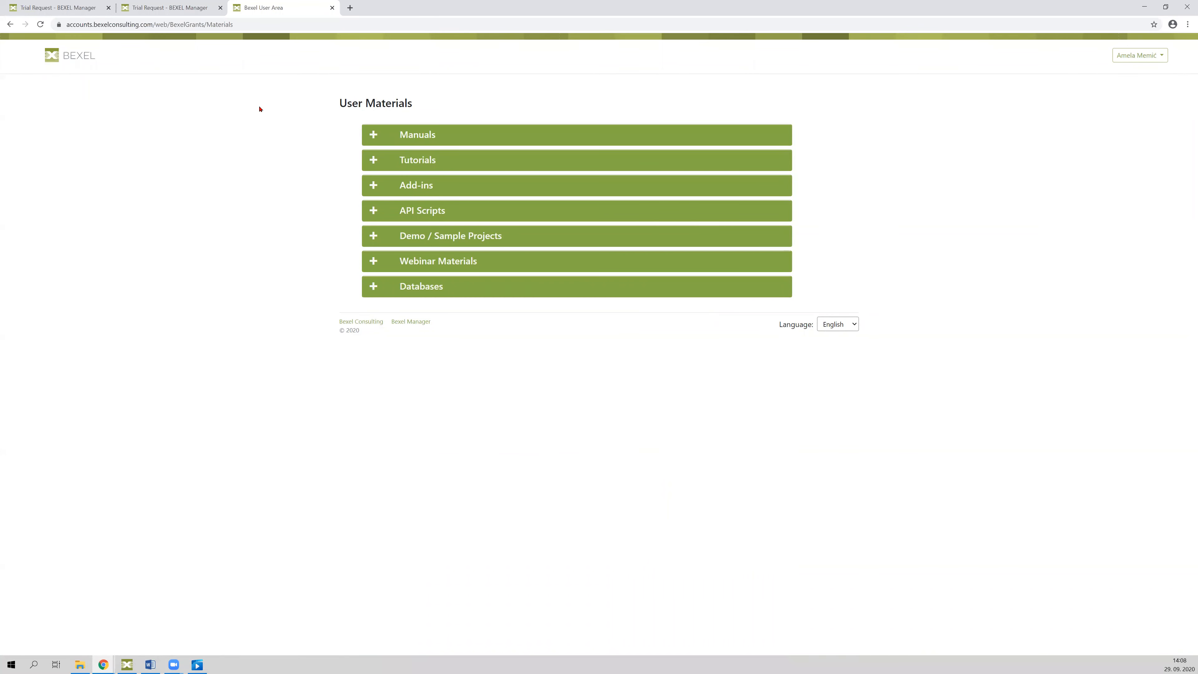
left_click(374, 135)
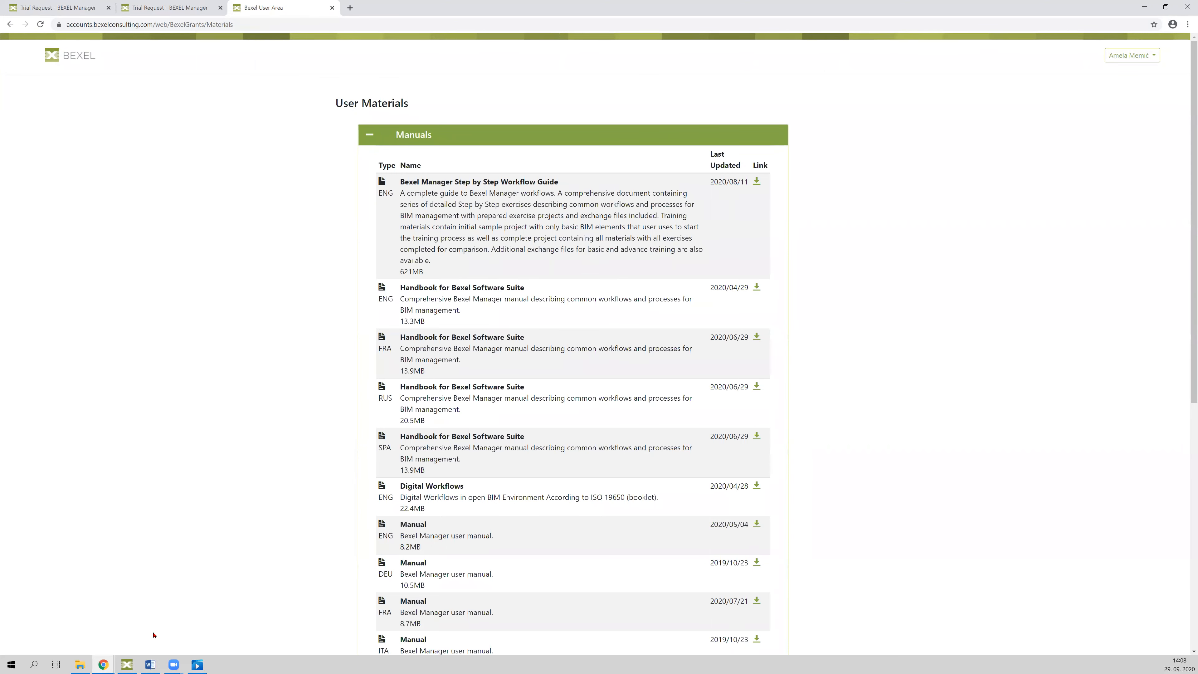
Switch to BEXEL Manager and look at the sample building model from several angles
left_click(126, 665)
middle_click_drag(446, 195, 506, 164)
middle_click_drag(702, 252, 517, 180)
scroll(434, 170, "up", 2)
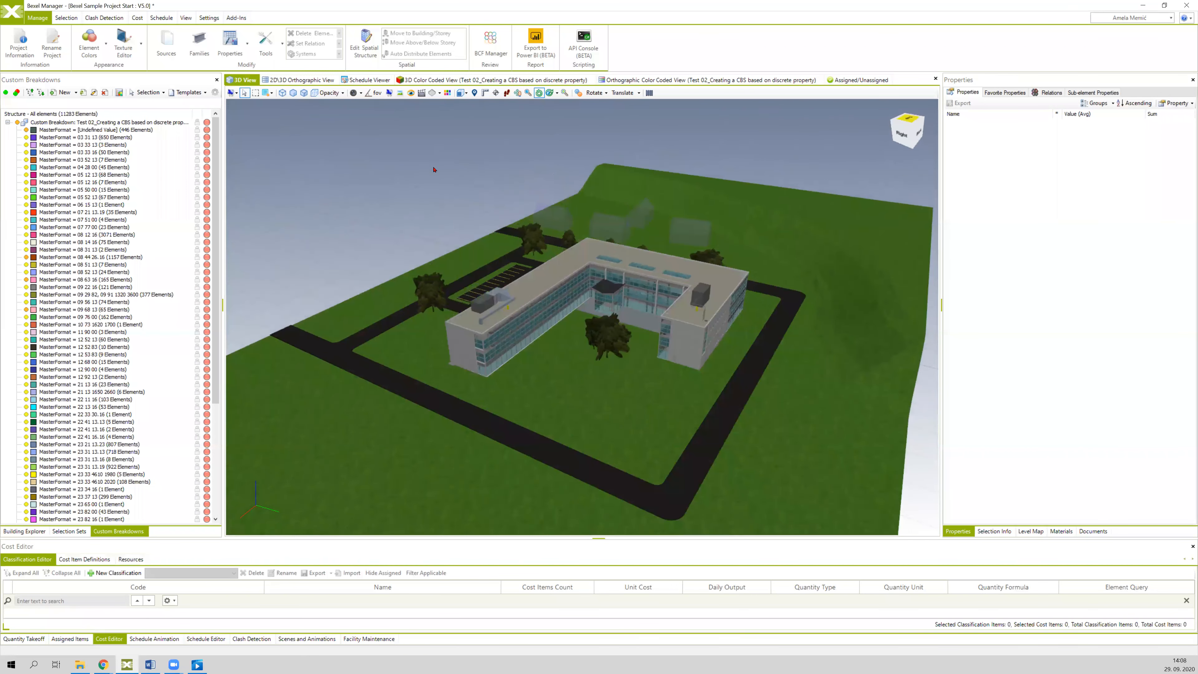
middle_click_drag(432, 170, 434, 170)
scroll(435, 170, "down", 2)
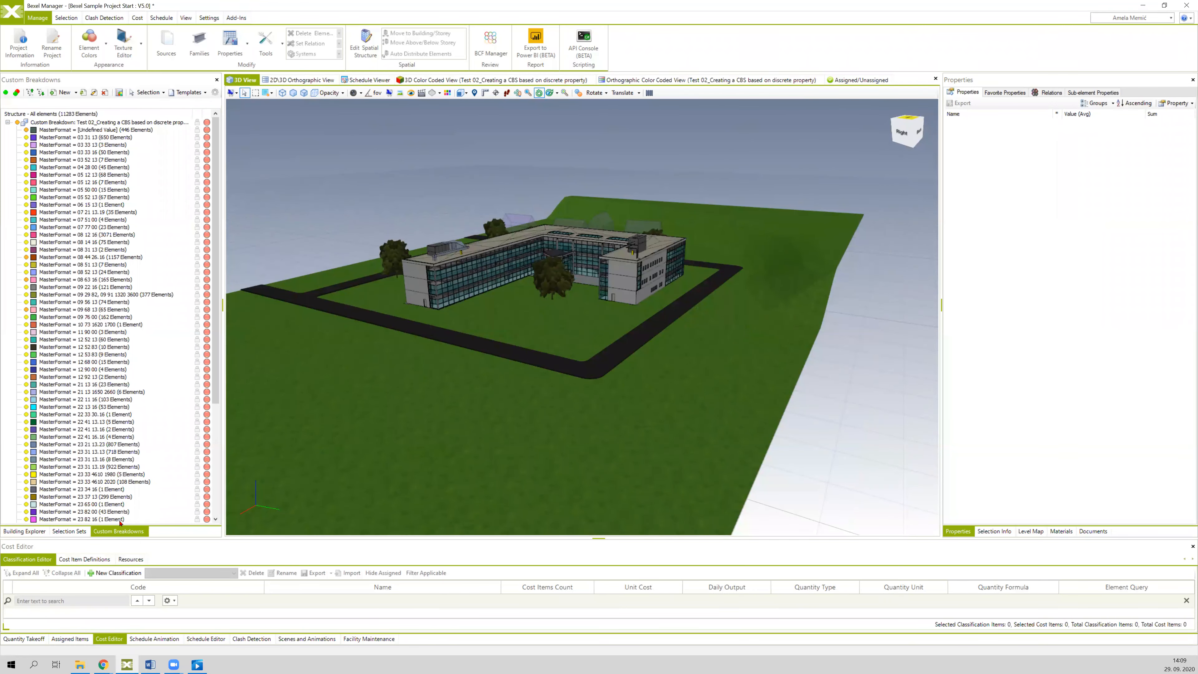
Look over the existing selection sets and the workset structure in the Building Explorer
left_click(69, 531)
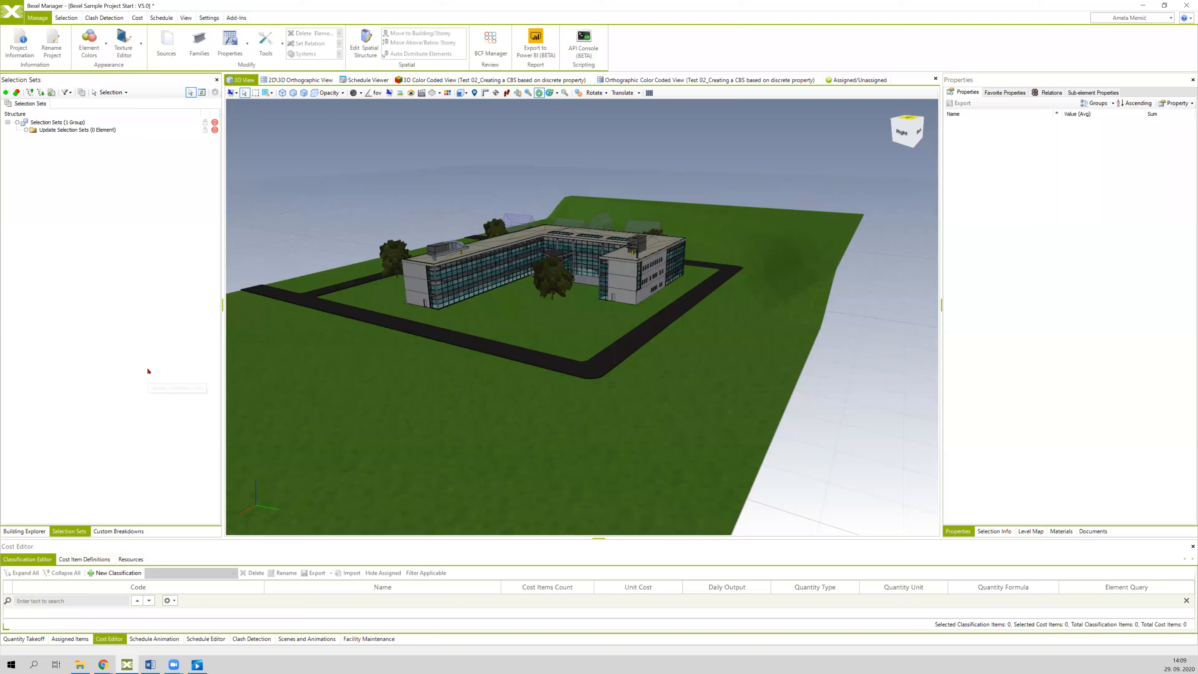
scroll(359, 213, "up", 1)
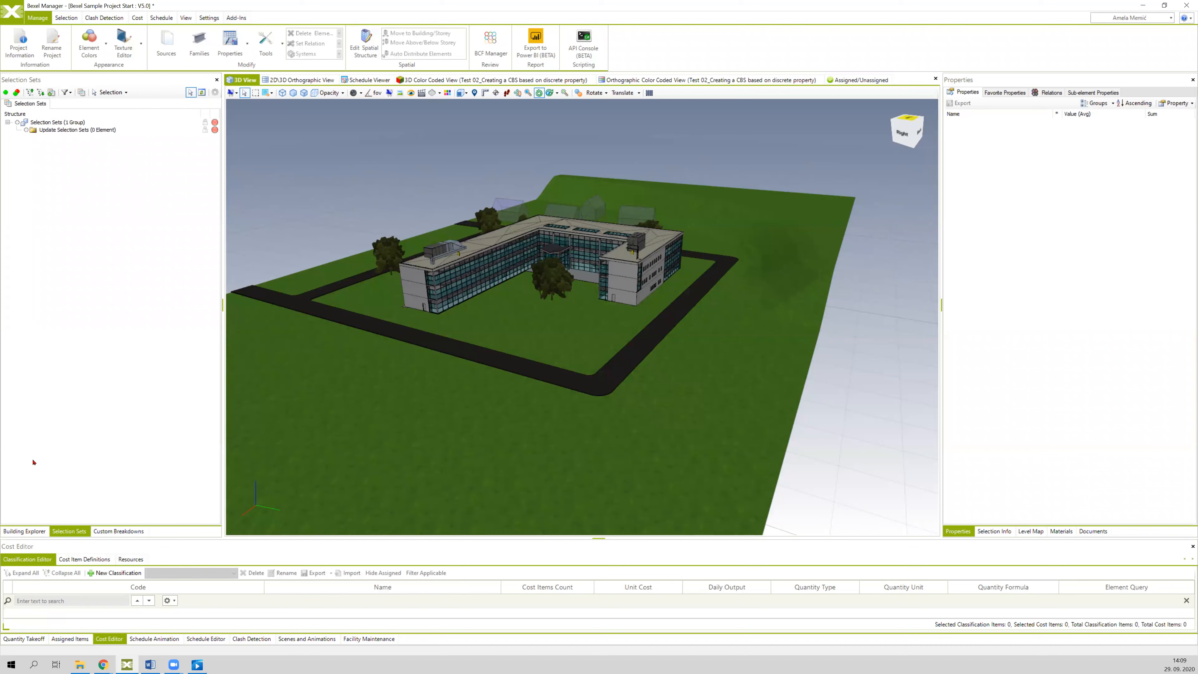
left_click(24, 530)
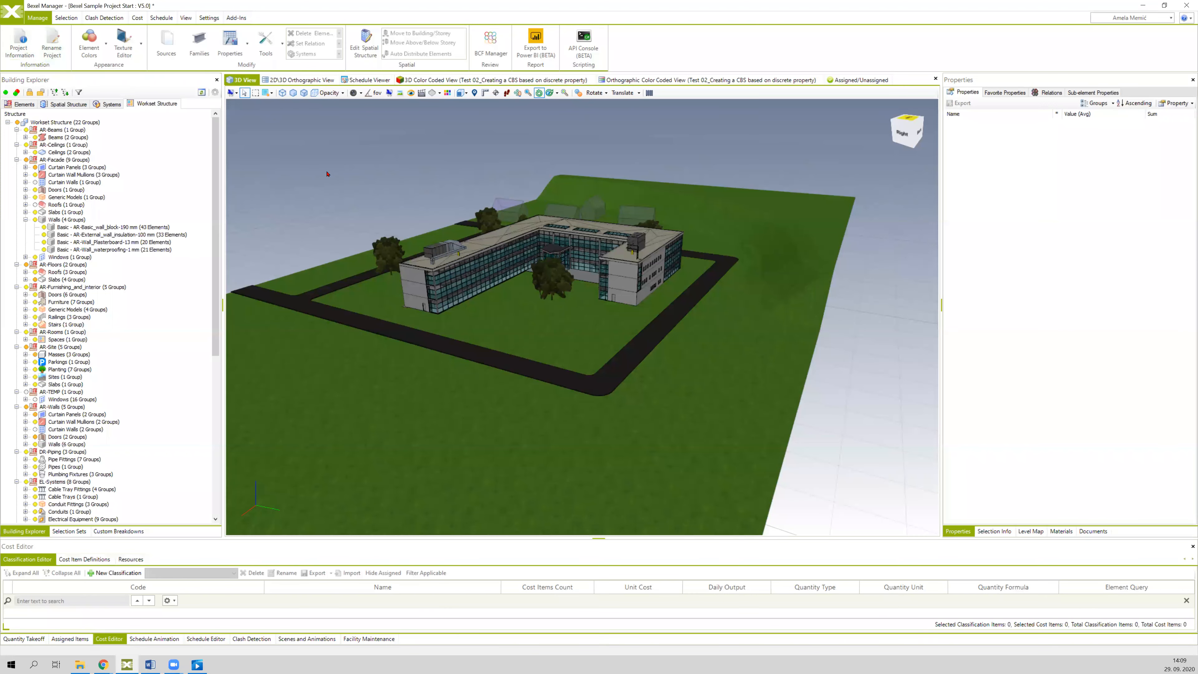
middle_click_drag(327, 171, 327, 170)
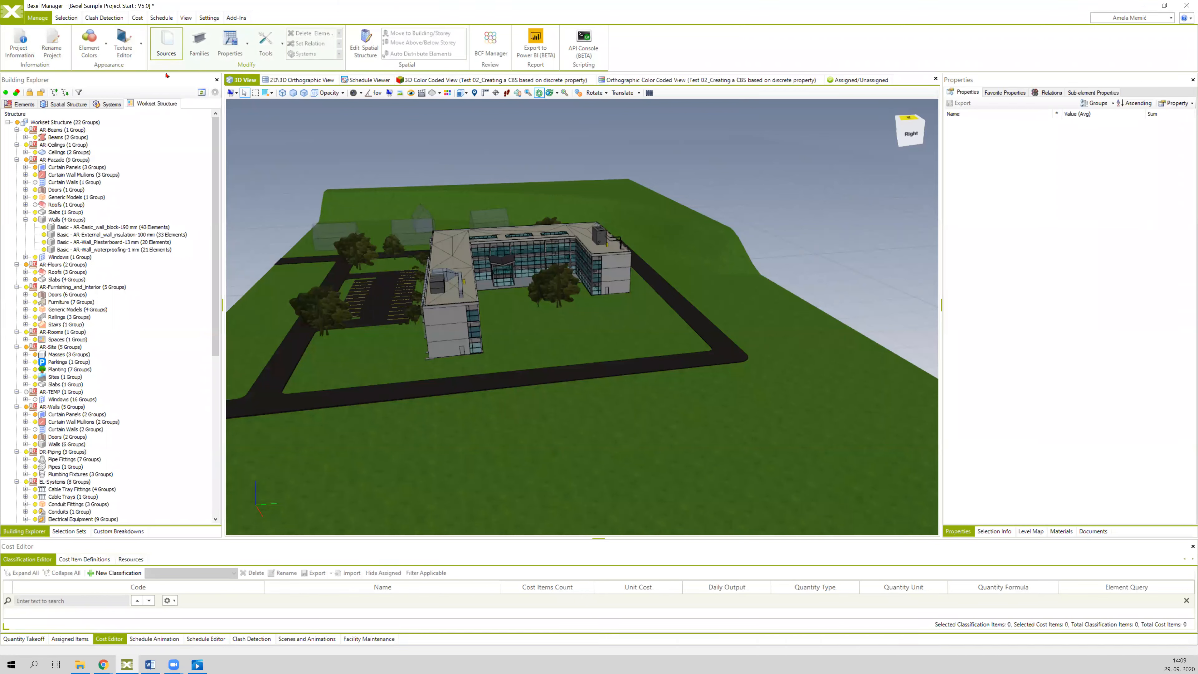
Collapse the AR-Facade Walls group, select the upper exterior end wall in the model, and view its group in Custom Breakdowns
left_click(26, 220)
middle_click_drag(471, 359, 585, 349)
left_click(551, 329)
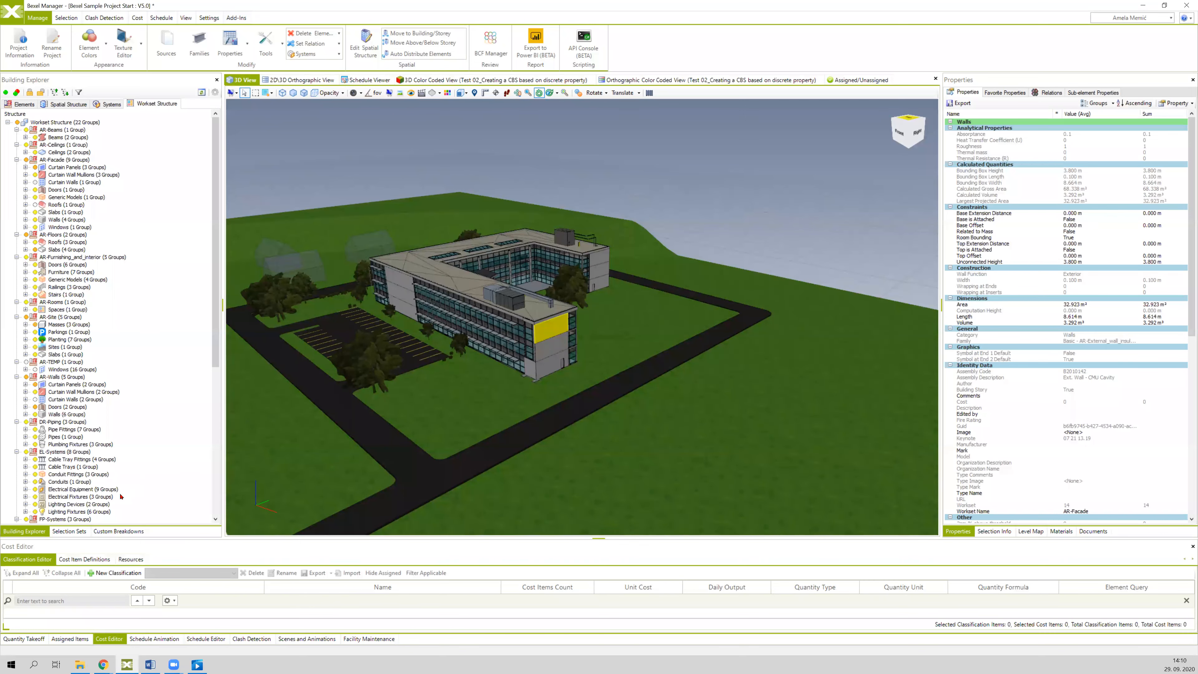
left_click(115, 531)
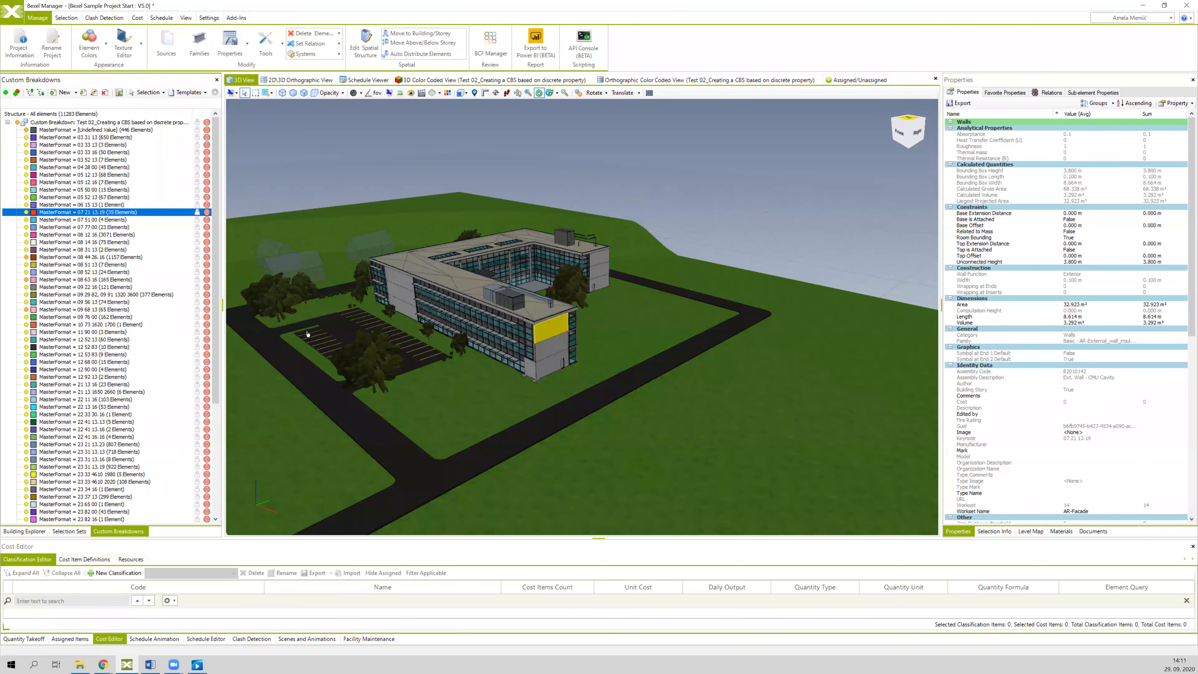
middle_click_drag(712, 220, 657, 200)
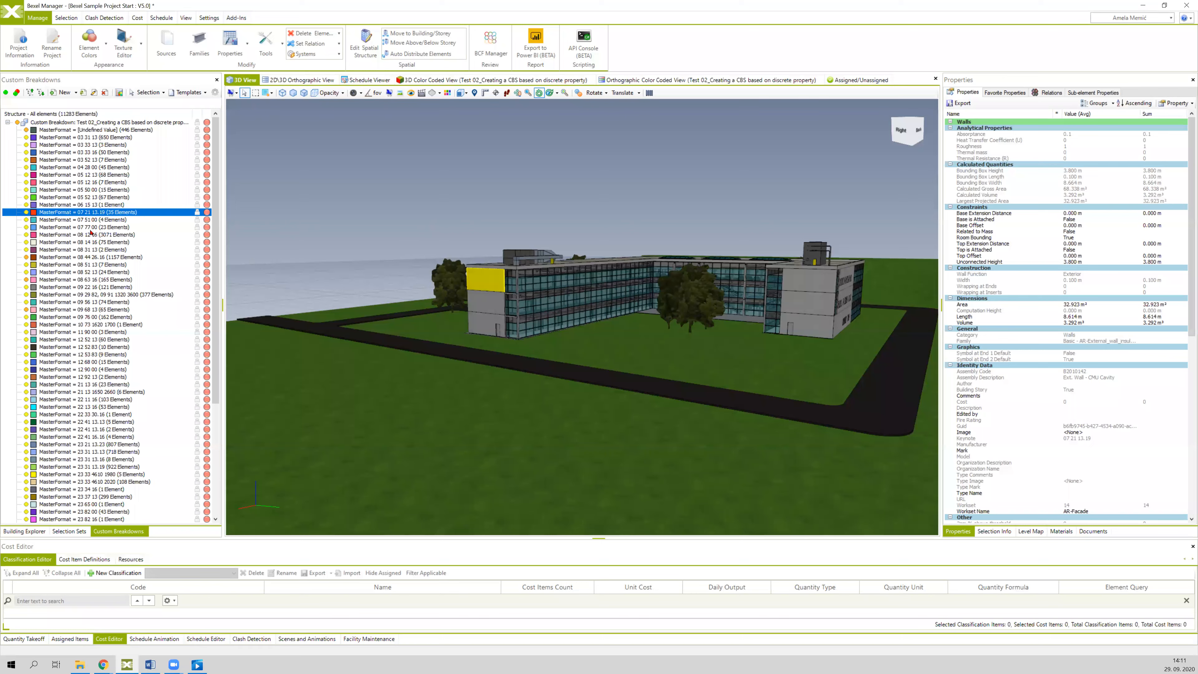
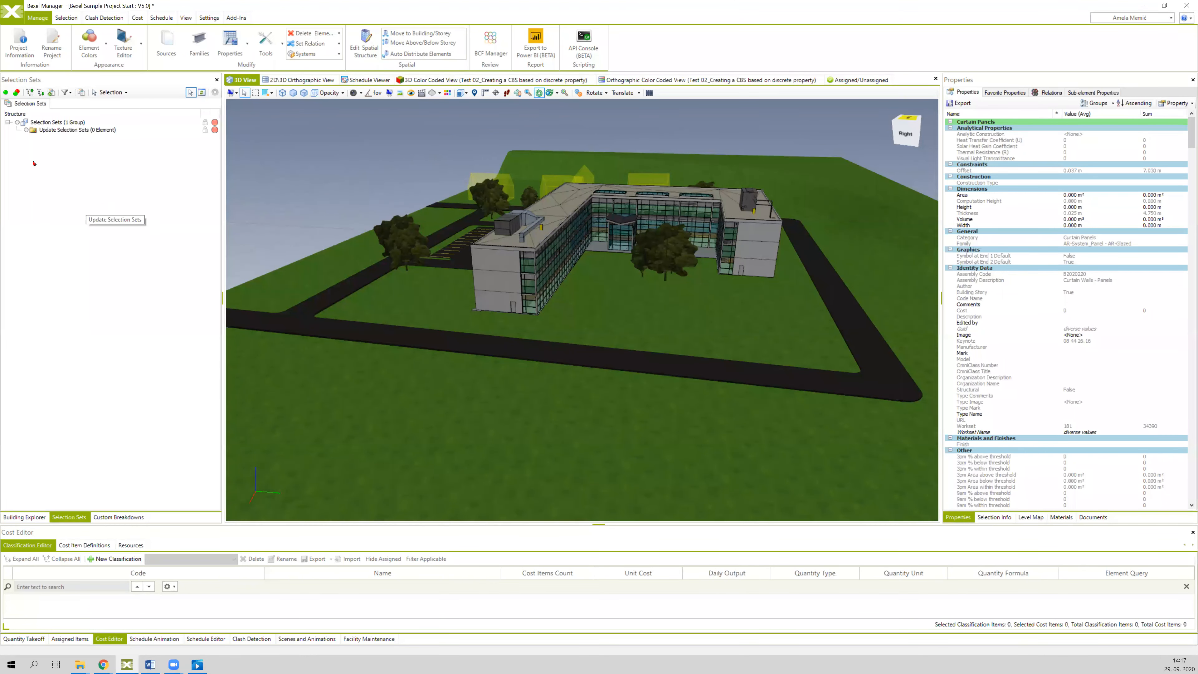
Create a selection set folder named "Regular selection sets" at project level
left_click(81, 92)
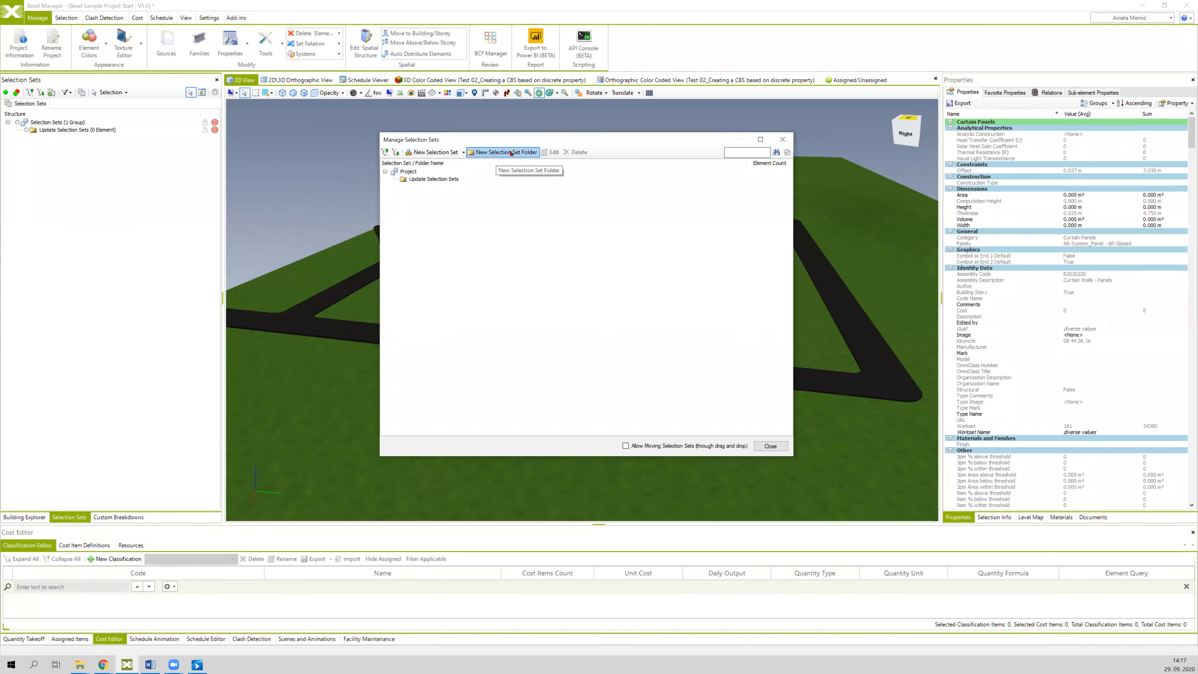
left_click(523, 154)
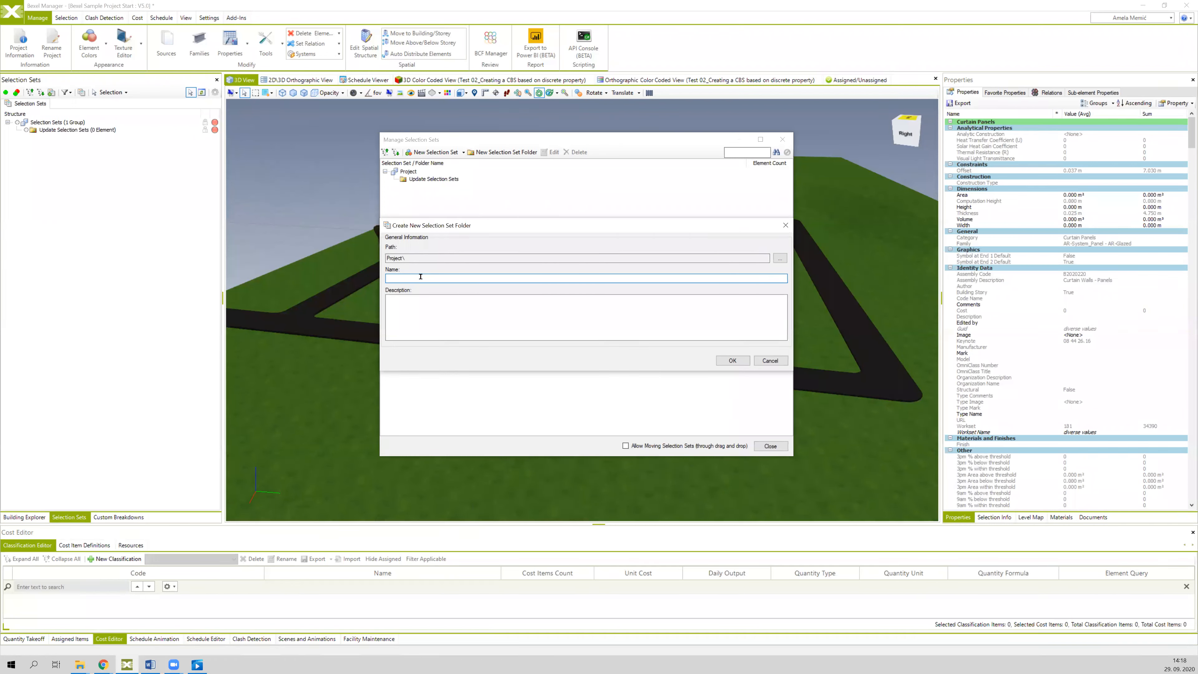
type("Regular selection sets")
left_click(419, 308)
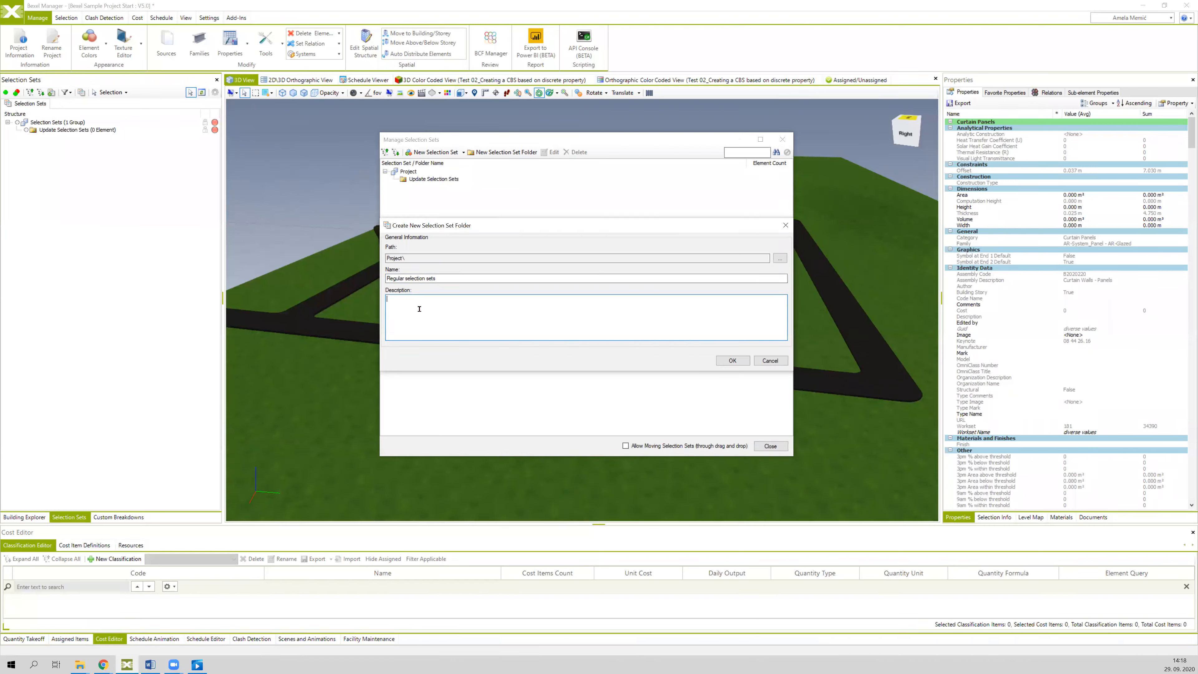
left_click(731, 361)
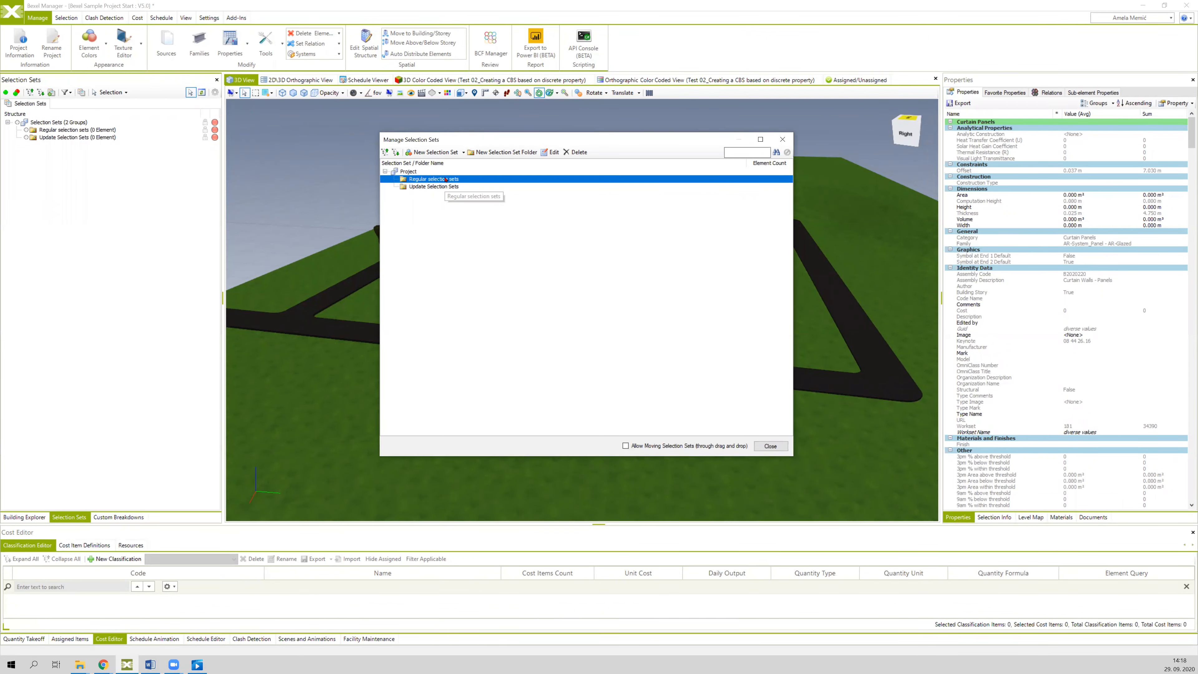
Create a second project-level selection set folder named "Smart selection sets" and close the selection set manager
left_click(449, 198)
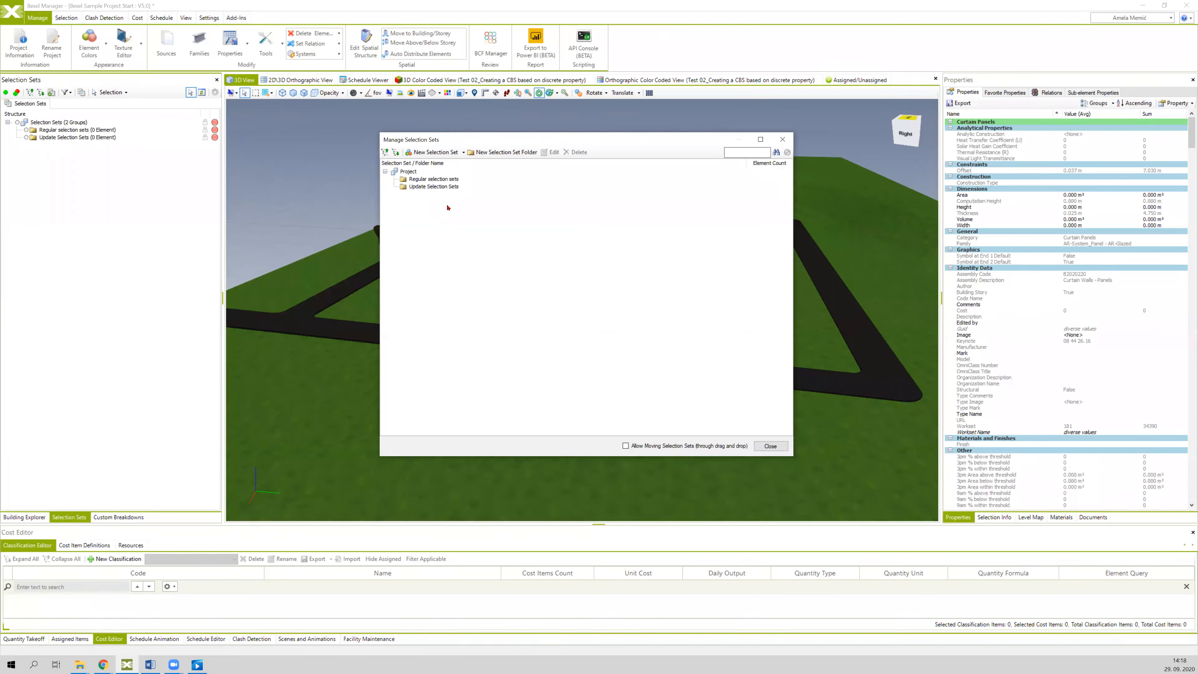
left_click(495, 151)
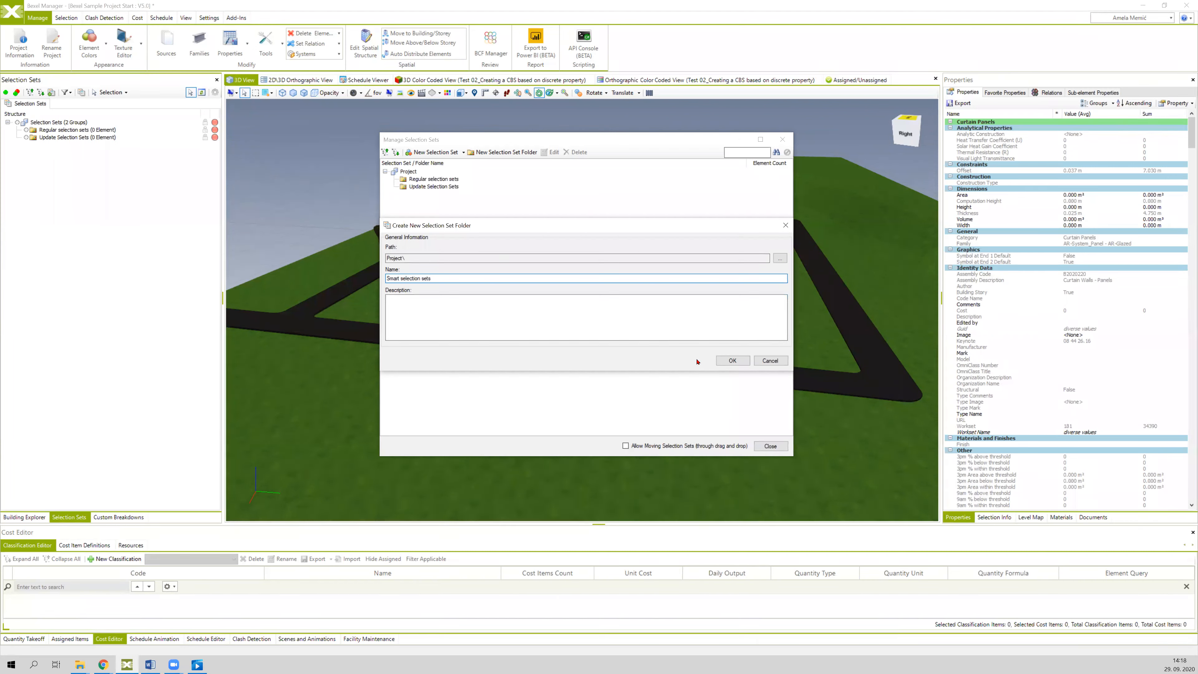
left_click(731, 360)
left_click(410, 194)
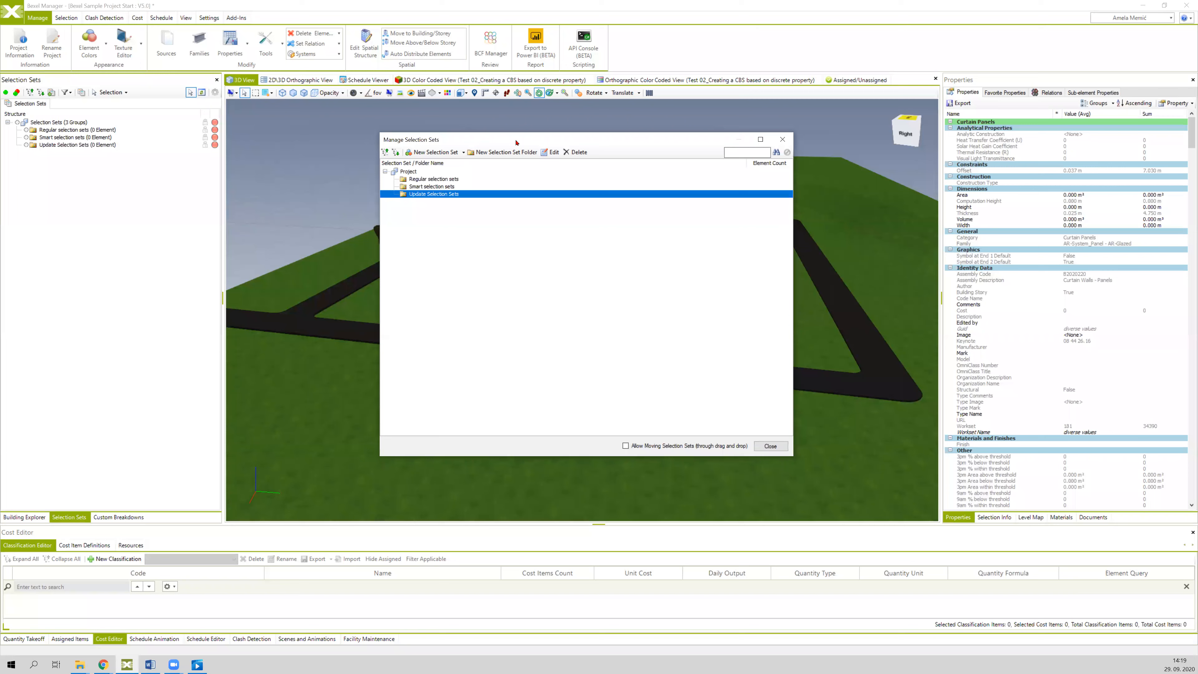
left_click_drag(476, 143, 438, 149)
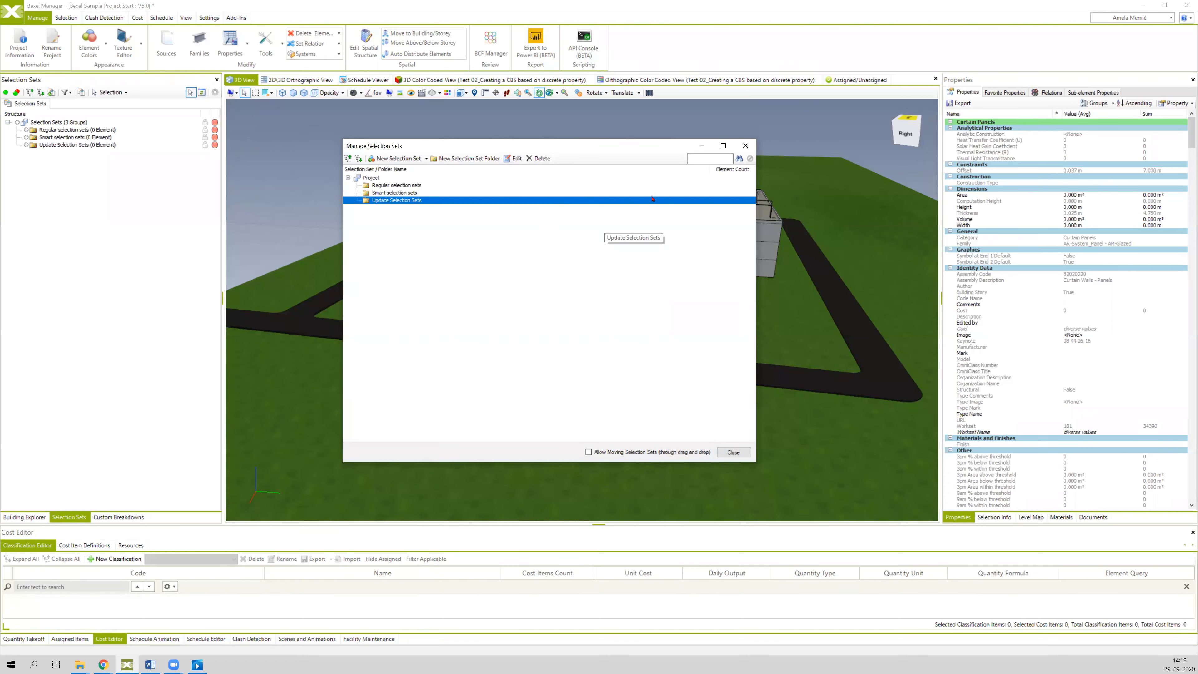
left_click(741, 146)
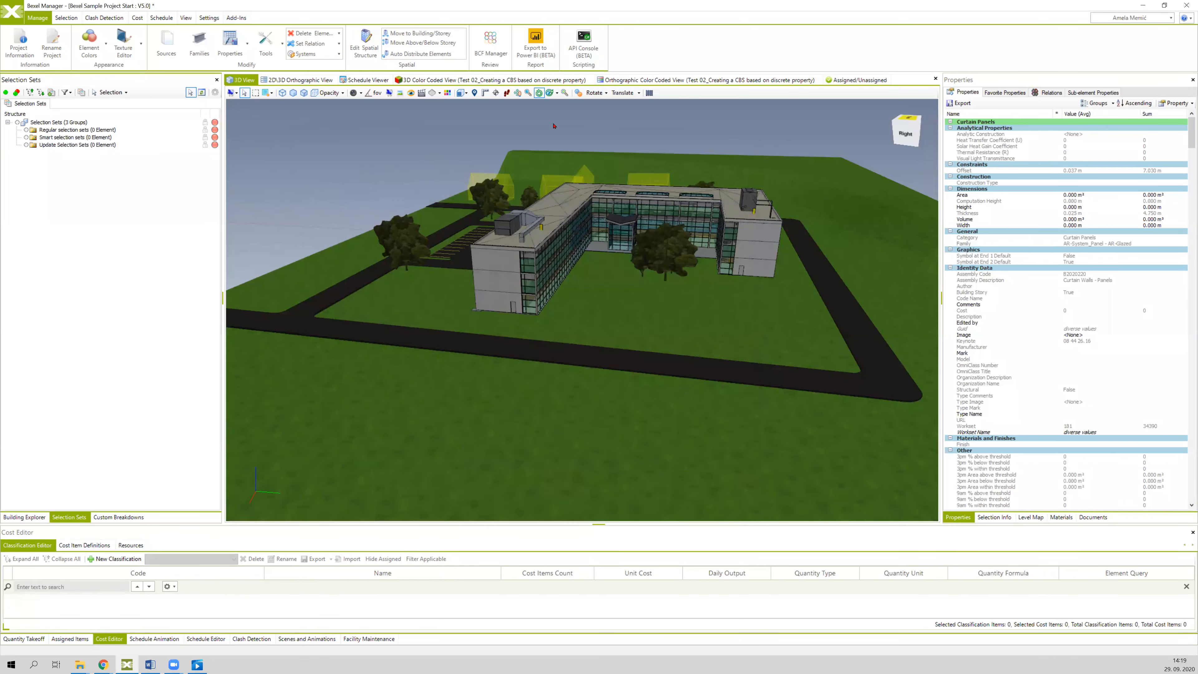
Review the MasterFormat custom breakdown and isolate the selected elements that have an undefined MasterFormat value
left_click(138, 517)
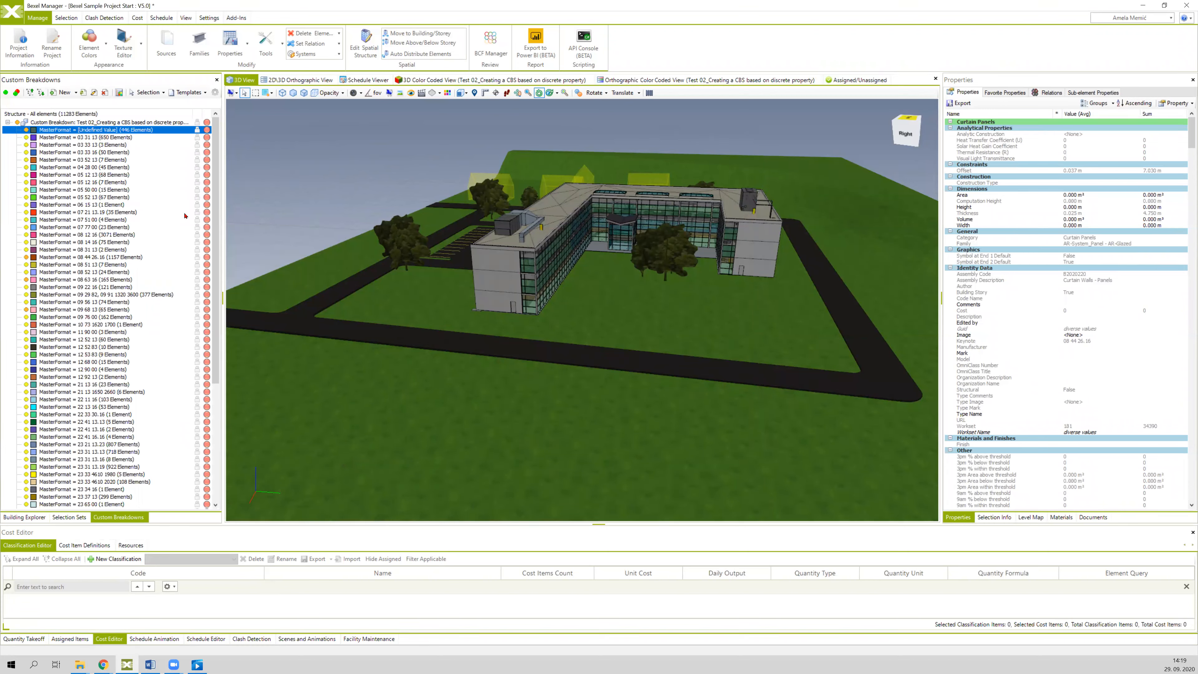
scroll(217, 236, "down", 8)
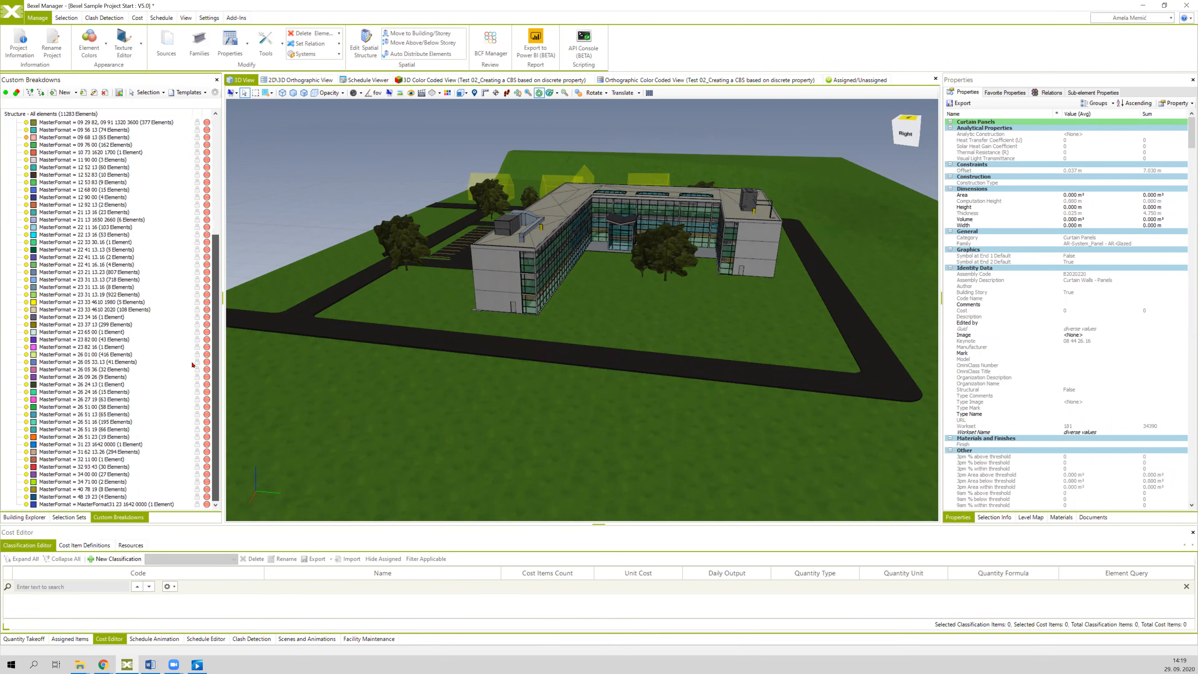
scroll(218, 257, "up", 8)
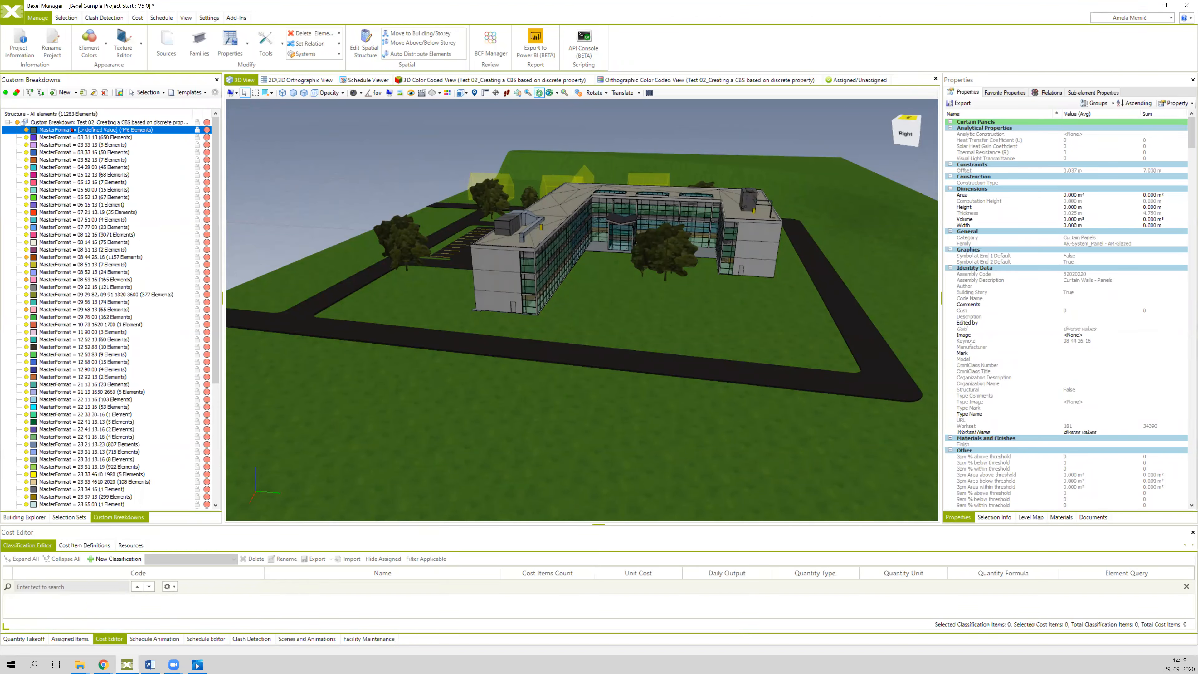
mouse_move(216, 373)
left_mouse_down()
mouse_move(209, 501)
mouse_move(212, 354)
left_mouse_up()
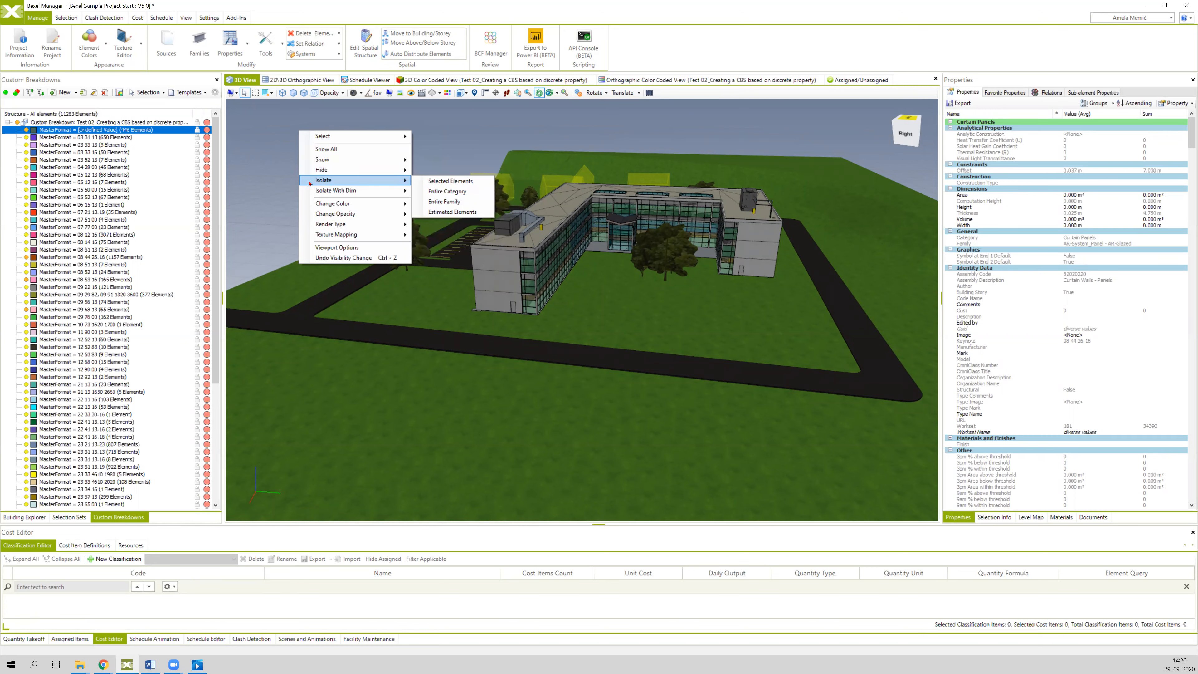
left_click(425, 180)
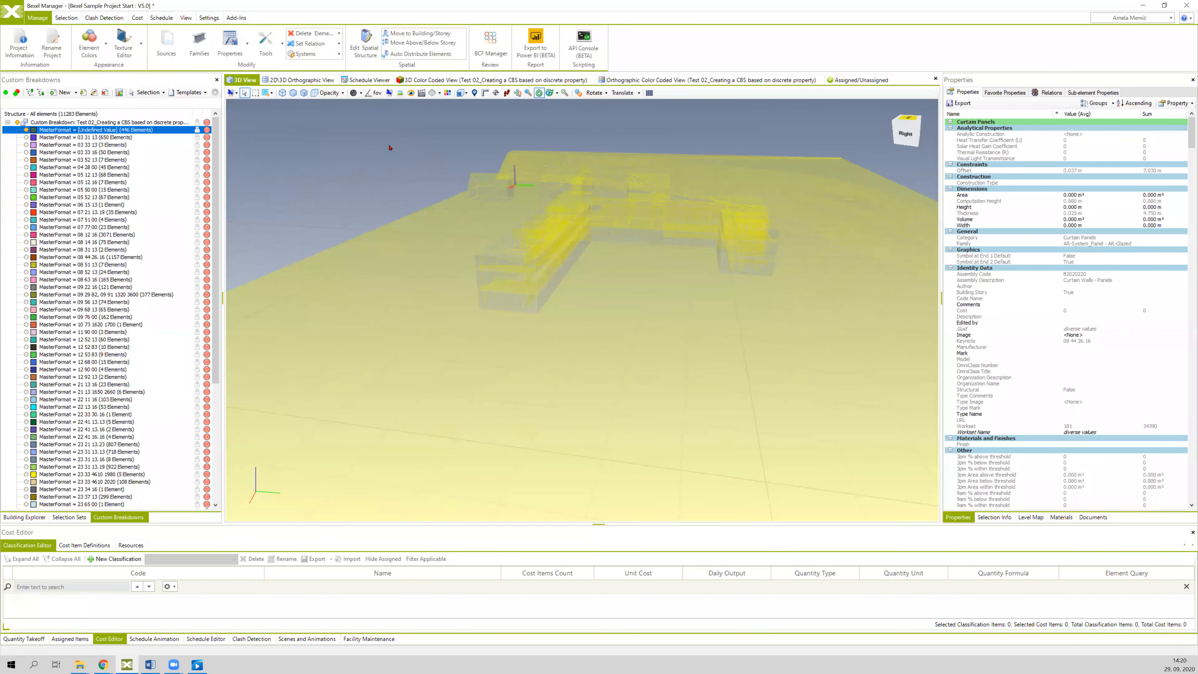
Create a new selection set named "Exercise 1" from the isolated elements
left_click(69, 516)
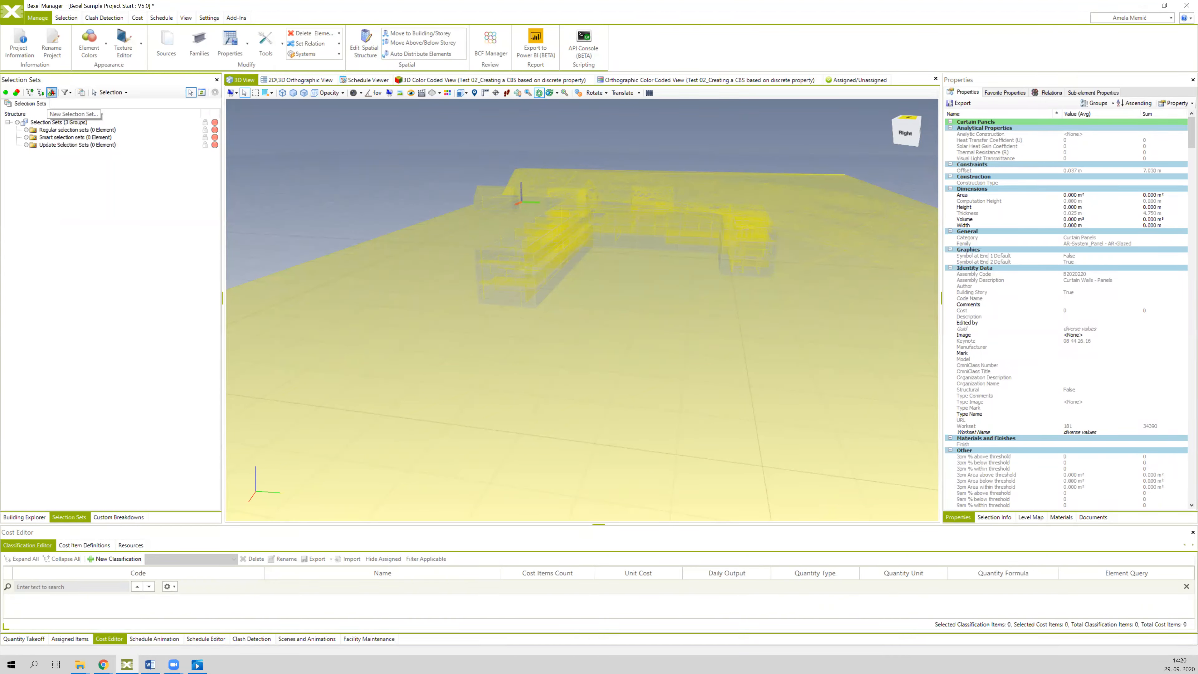
left_click(52, 92)
type("Exercise 1")
key("Tab")
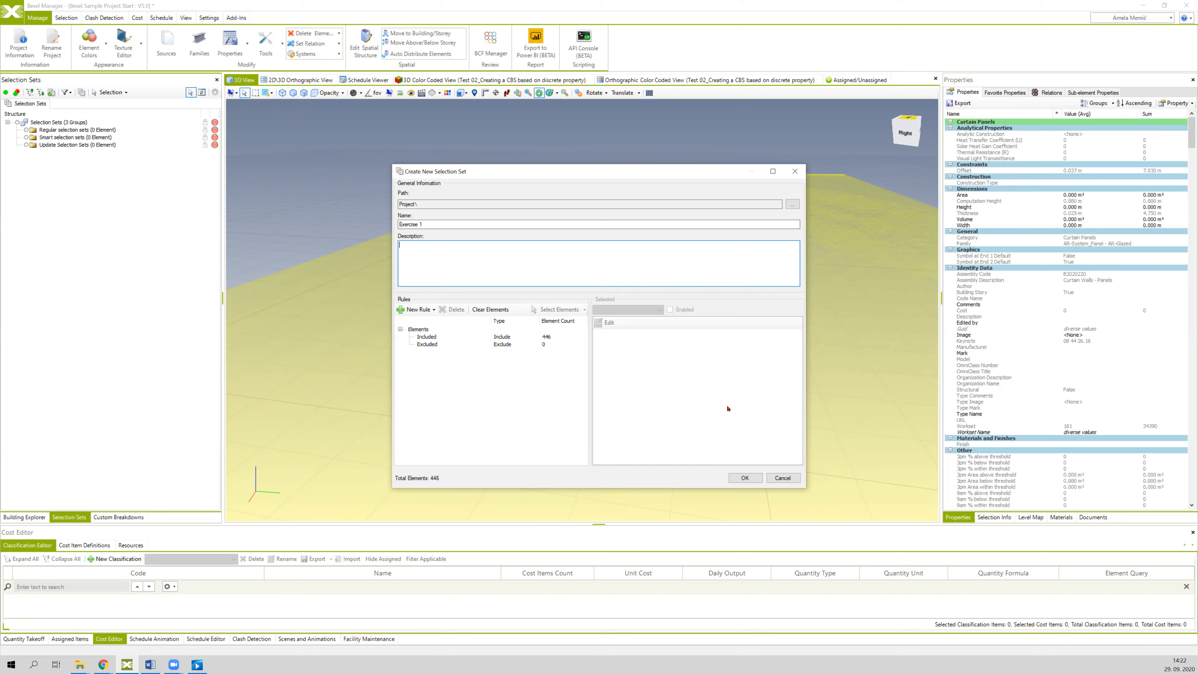
left_click(746, 478)
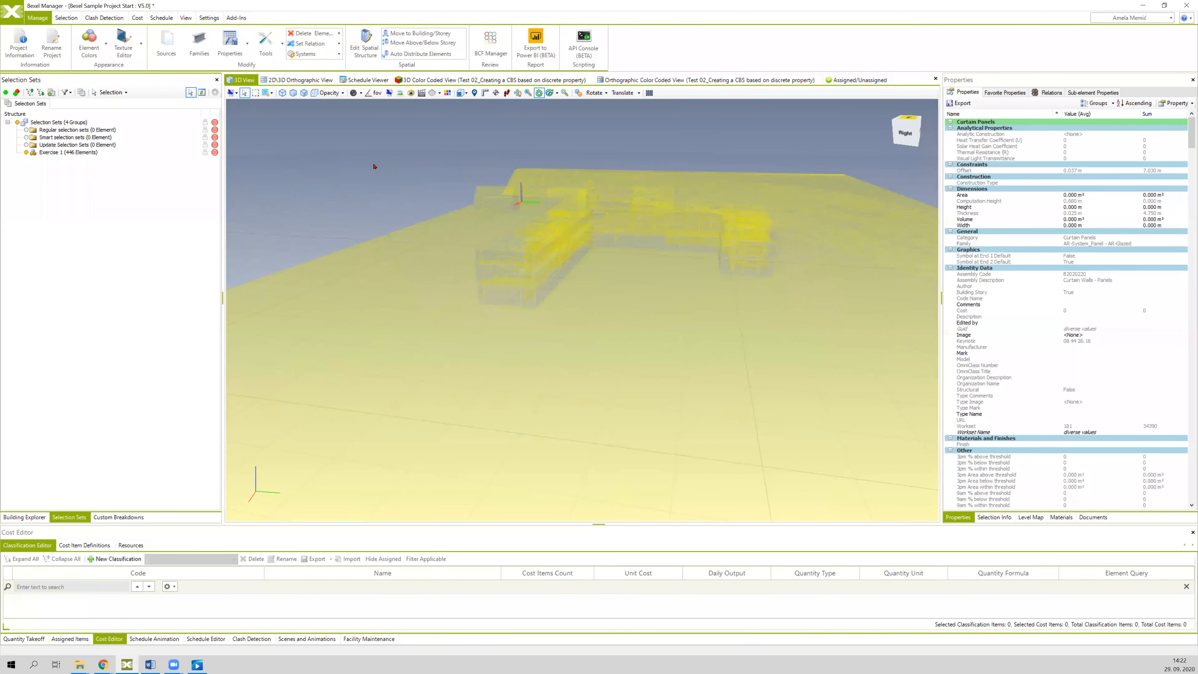
Inspect the Exercise 1 elements in the 3D view, the custom breakdown and the Building Explorer's workset and element structures
left_click(57, 153)
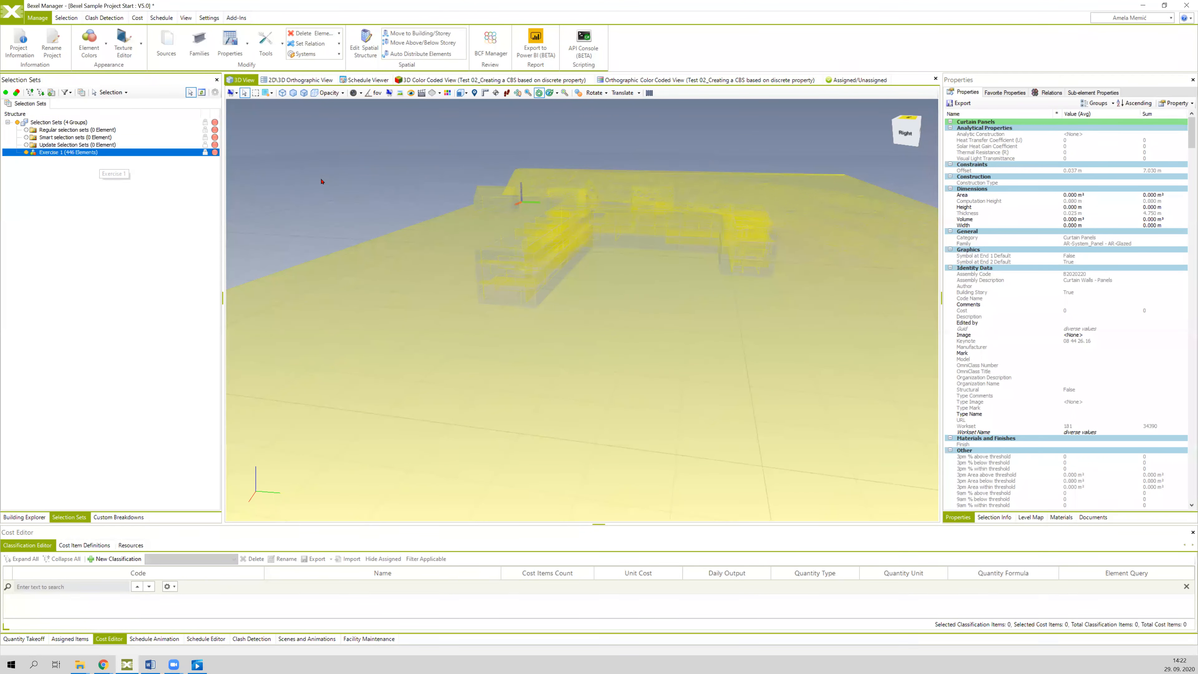
left_click_drag(321, 181, 312, 179)
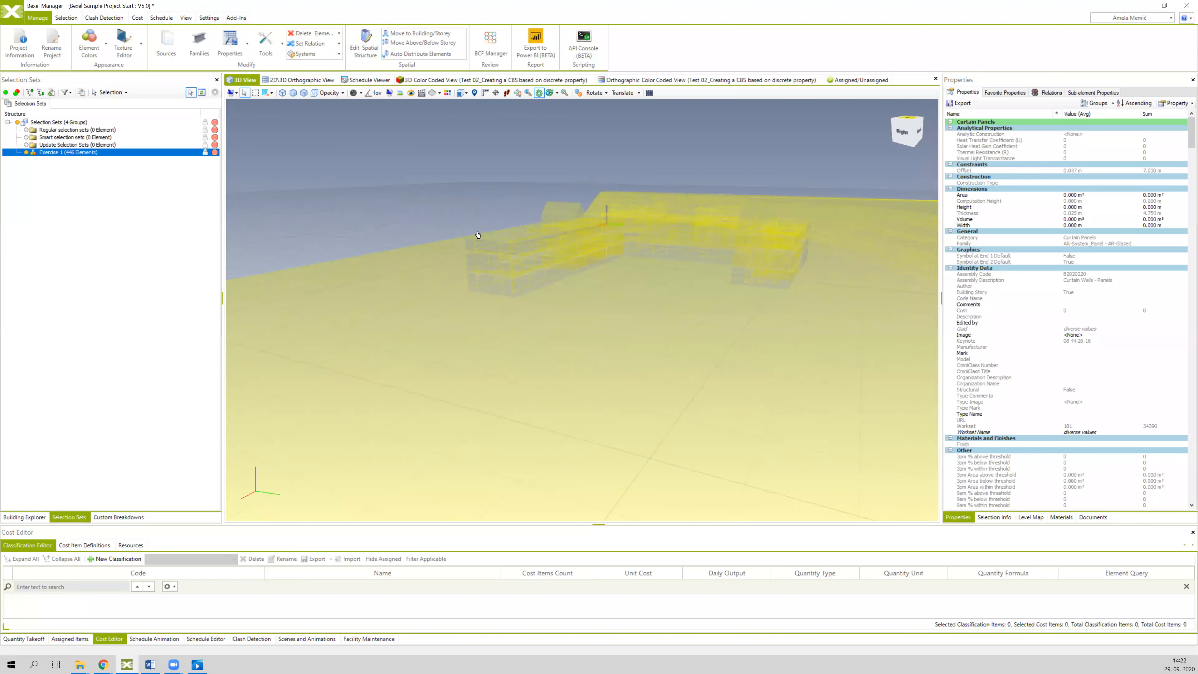
left_click_drag(720, 152, 716, 156)
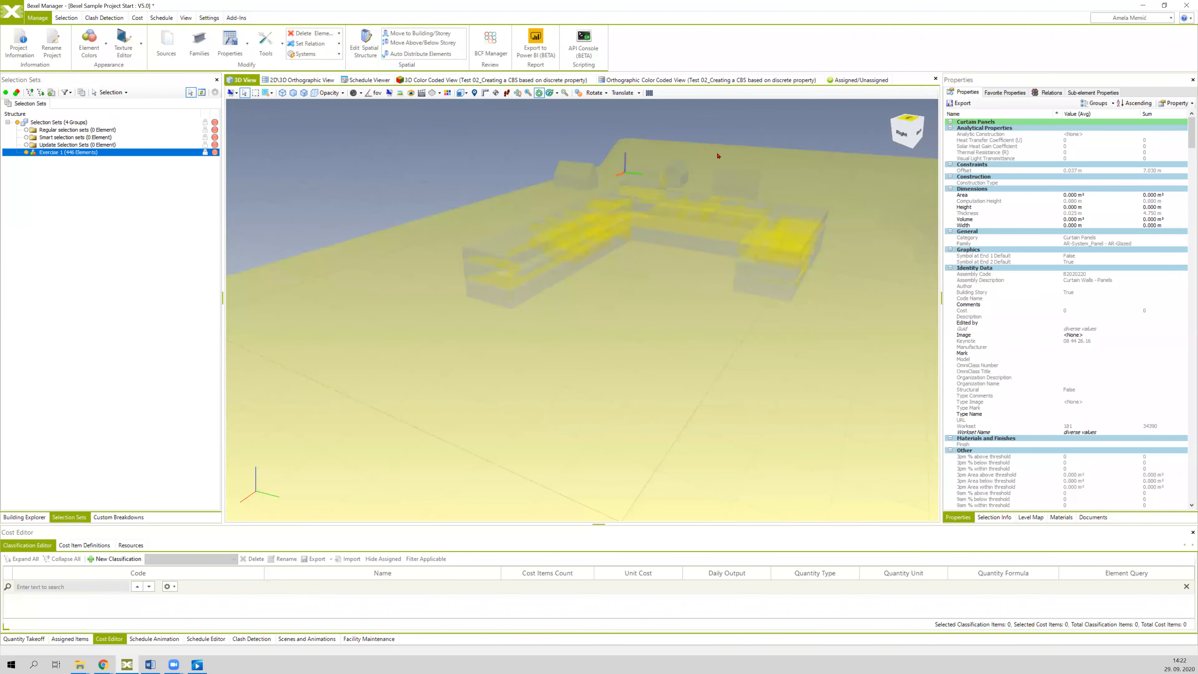
left_click(120, 517)
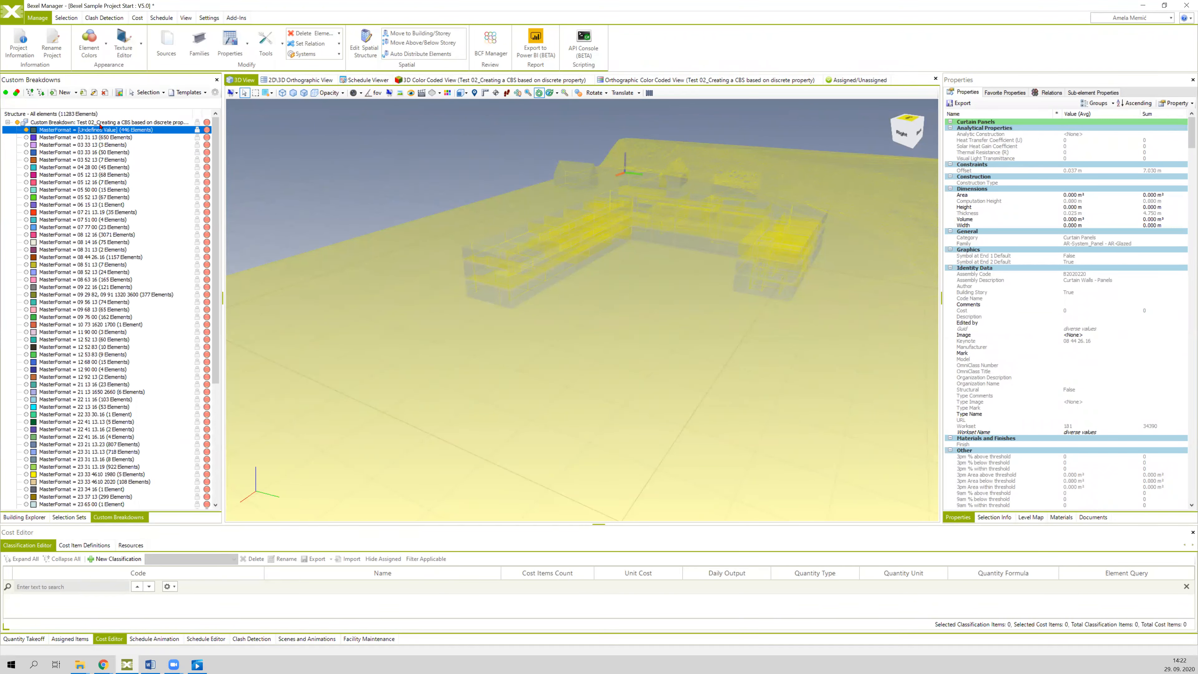
left_click(24, 516)
left_click_drag(215, 308, 188, 165)
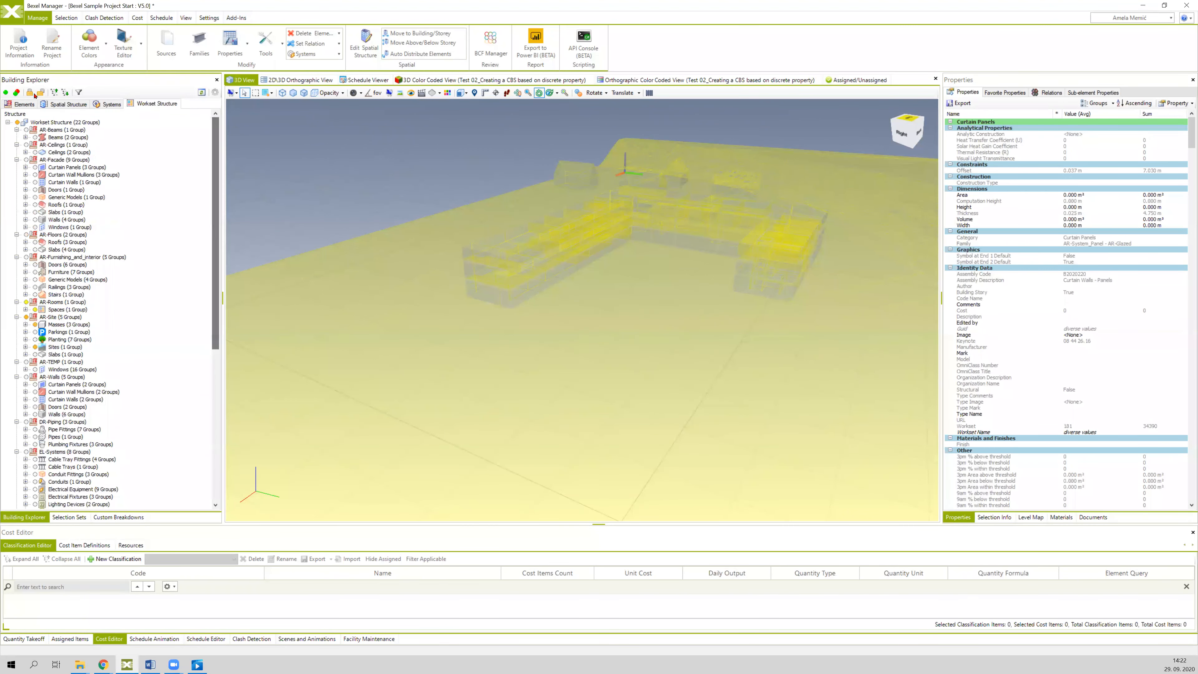
left_click(28, 104)
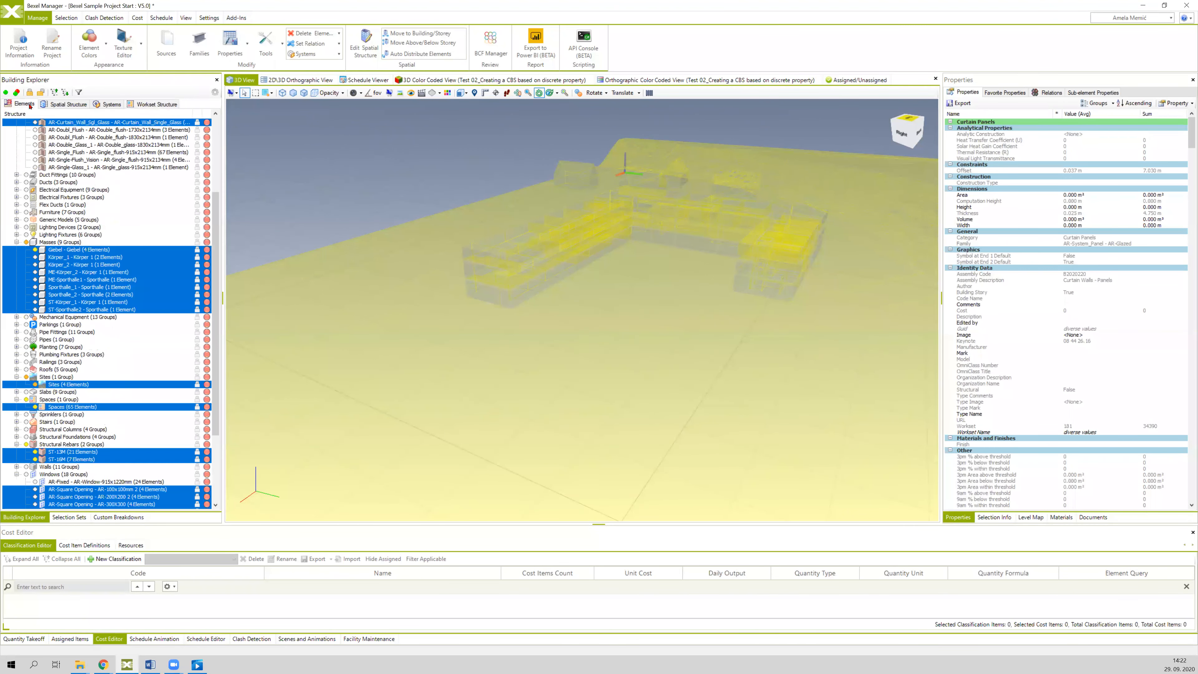
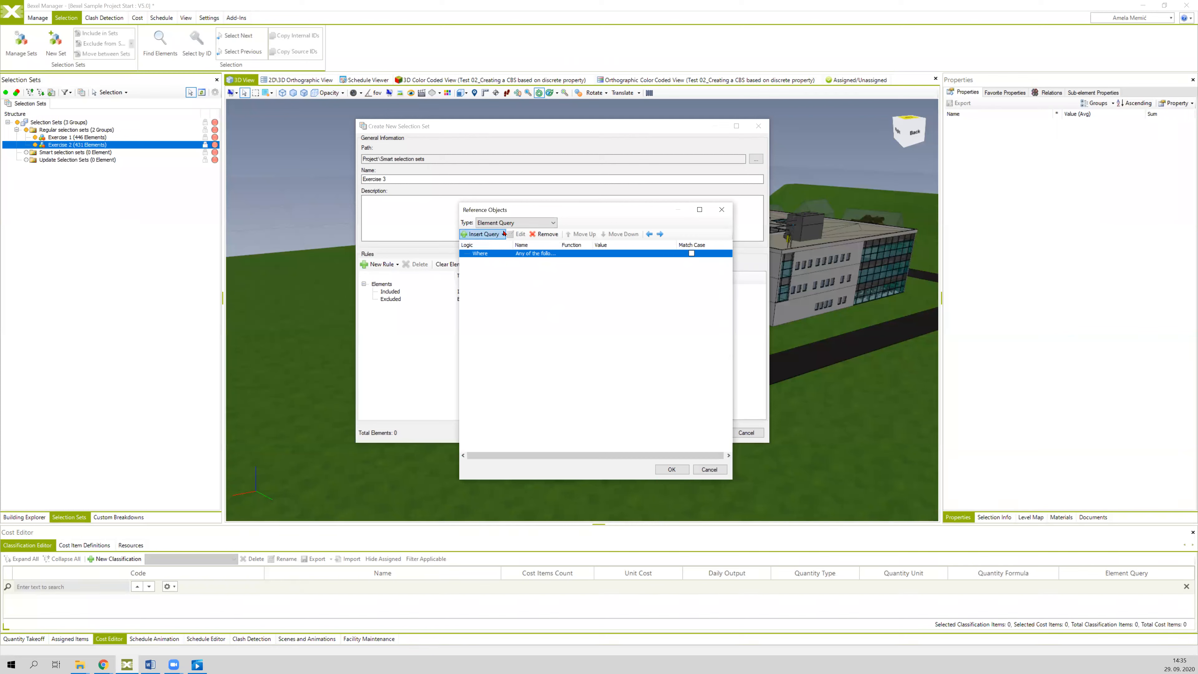
Insert a Has Property query for MasterFormat under the "Any of the following" condition and negate it to Where Not
left_click(502, 234)
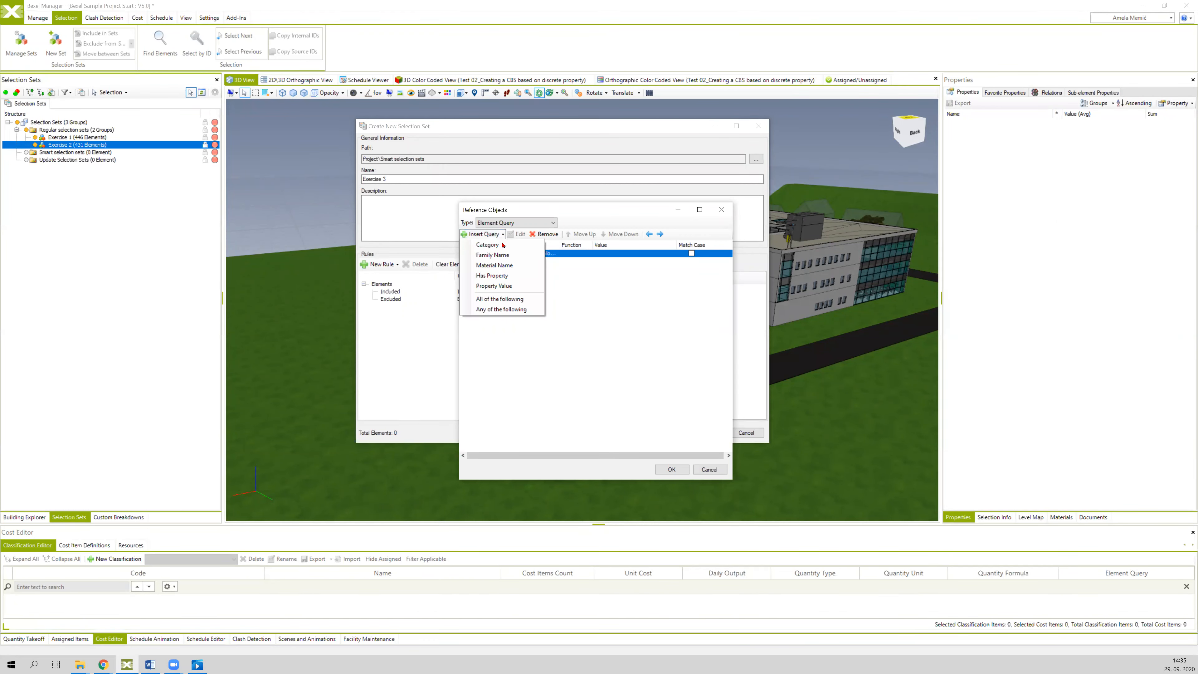
left_click(493, 276)
type("m")
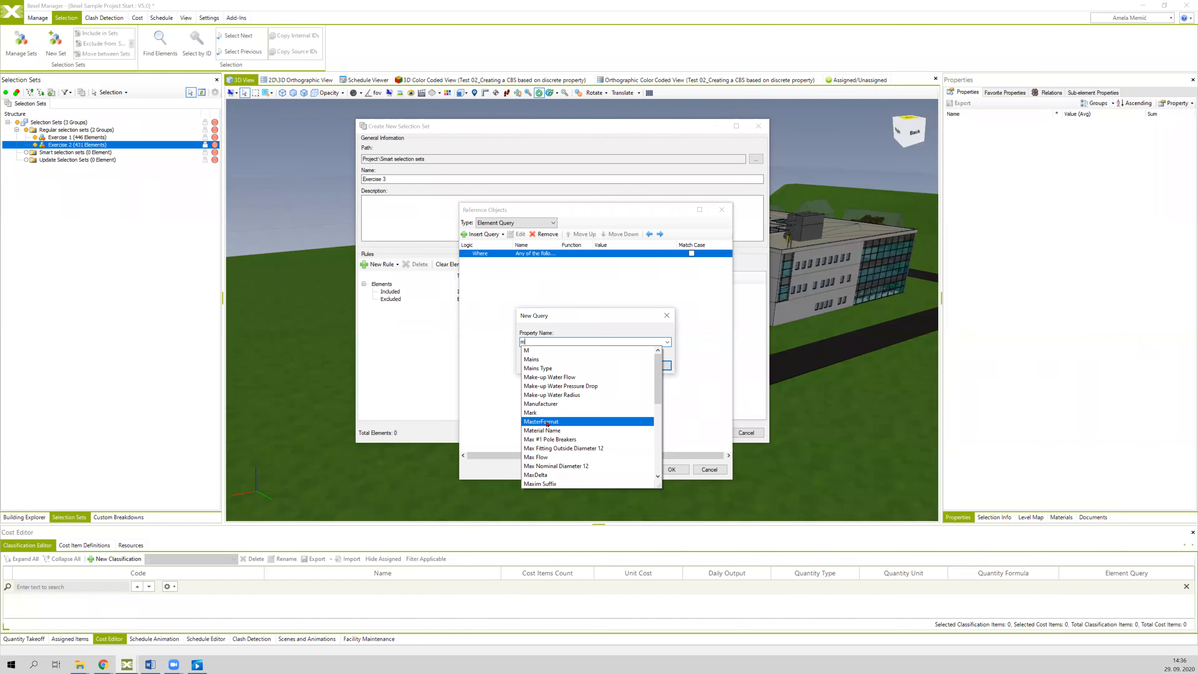
left_click(547, 422)
left_click(649, 363)
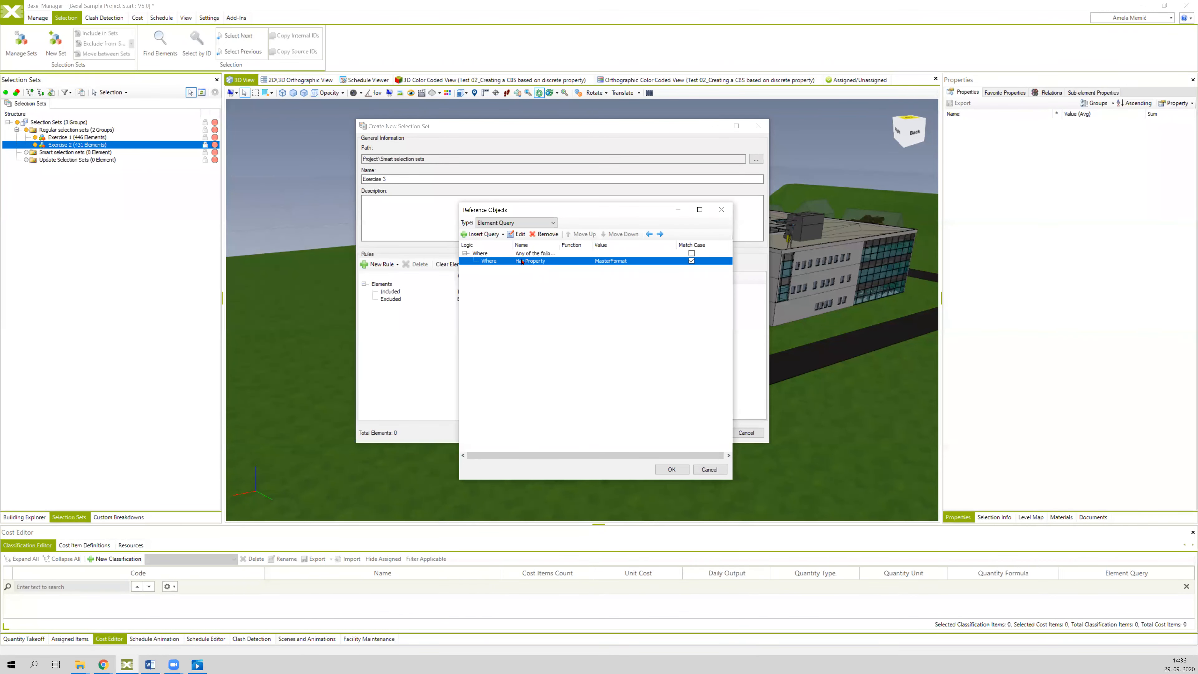
left_click(489, 261)
left_click(490, 273)
Insert a Property Value query on the MasterFormat property into the same "Any of the following" group
left_click(570, 254)
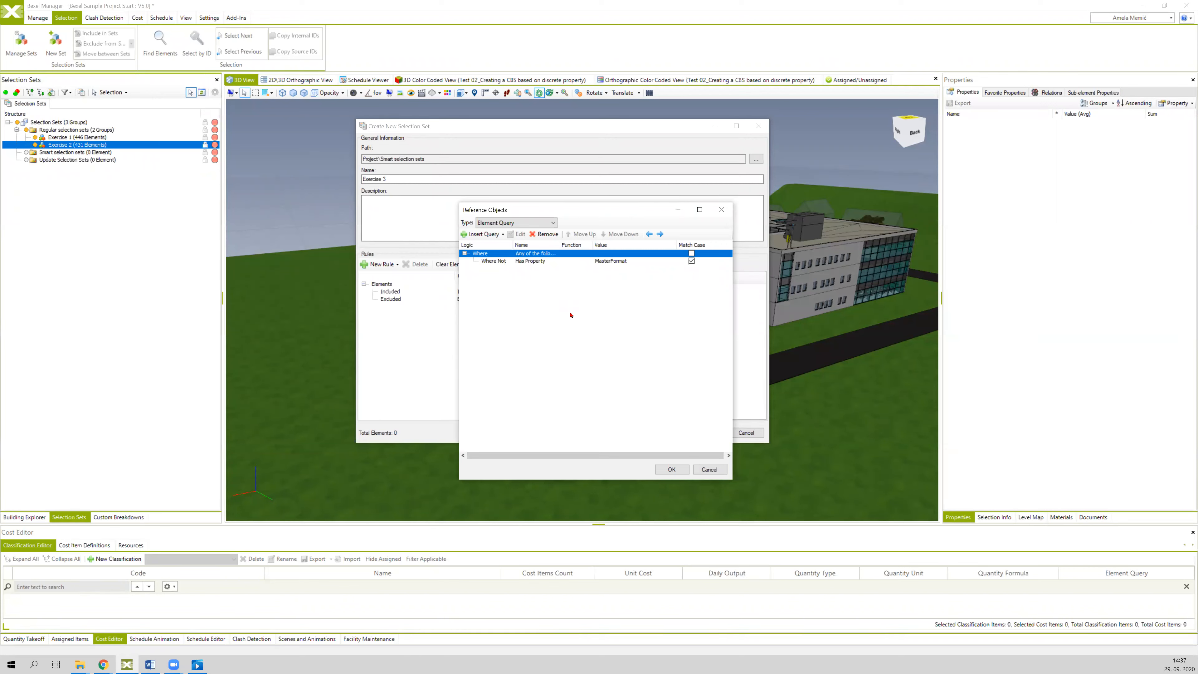
left_click(502, 234)
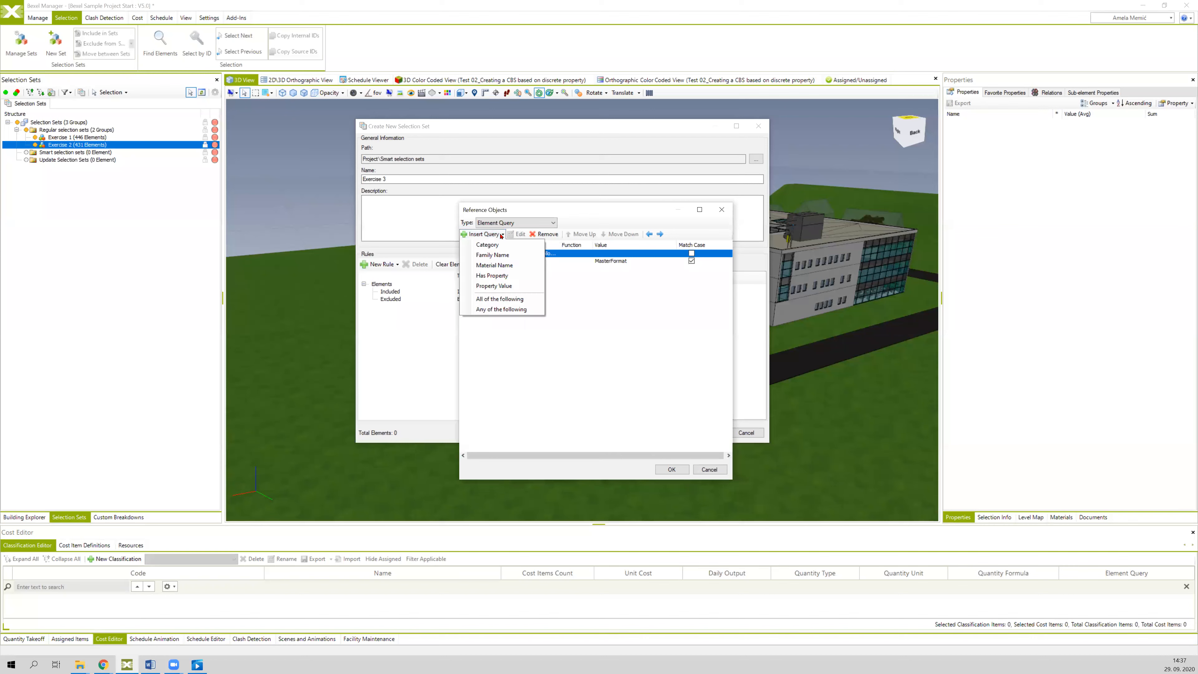
left_click(508, 286)
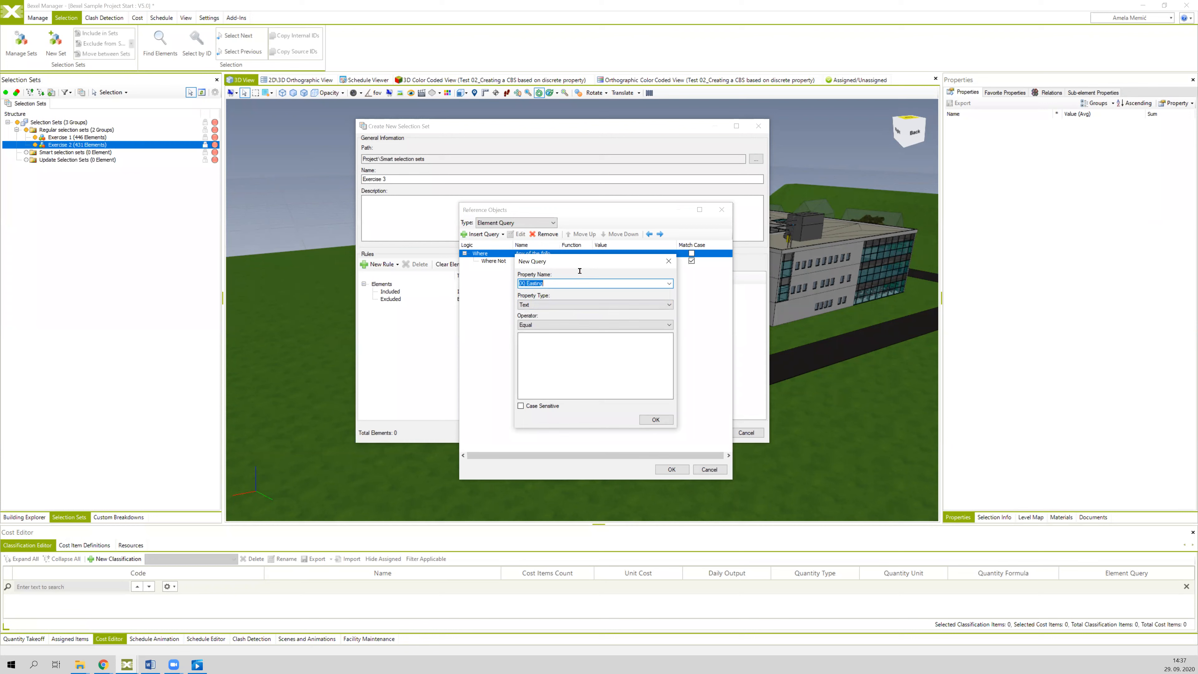
left_click(608, 287)
left_click_drag(608, 287, 521, 284)
type("m")
key("BackSpace")
key("BackSpace")
type("m")
left_click(552, 364)
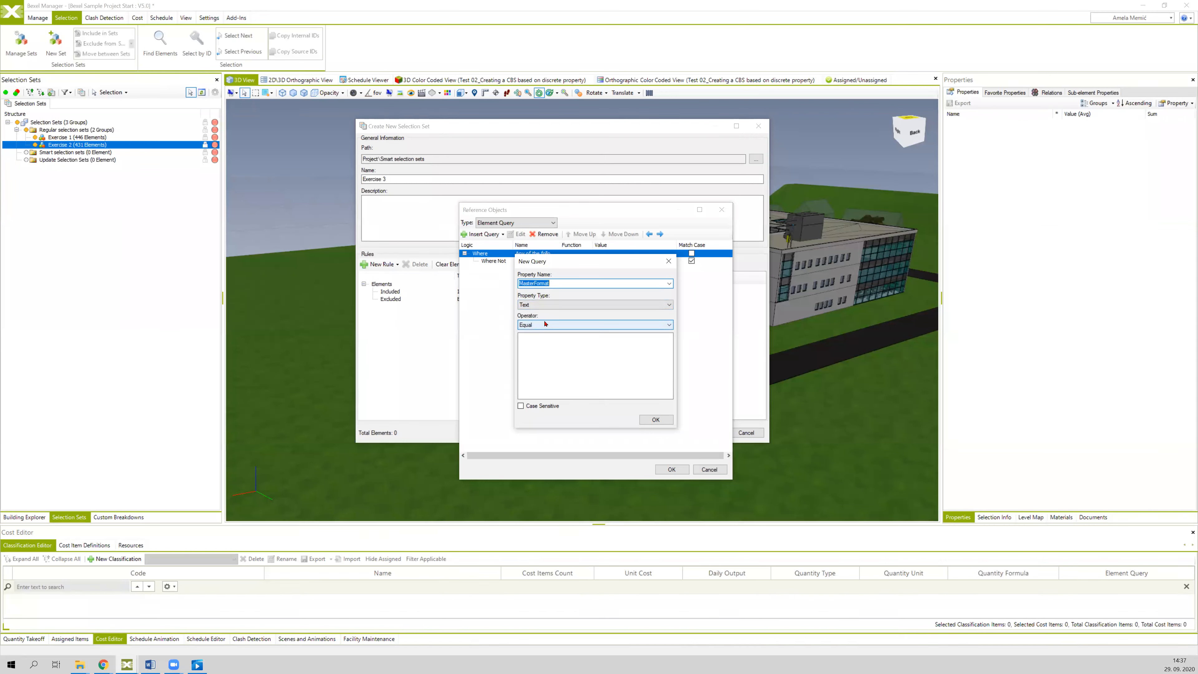
Set the query's operator to Equal with an empty value, accept the rule and create the Exercise 3 selection set
left_click(528, 326)
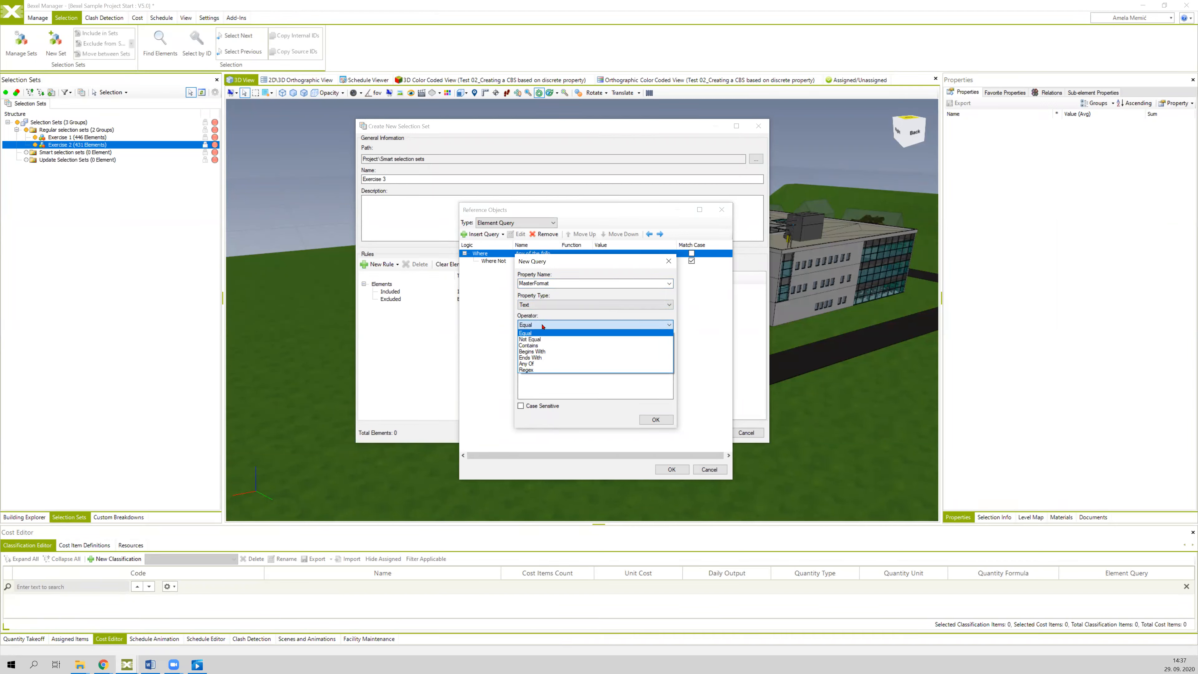
left_click(533, 333)
left_click(610, 365)
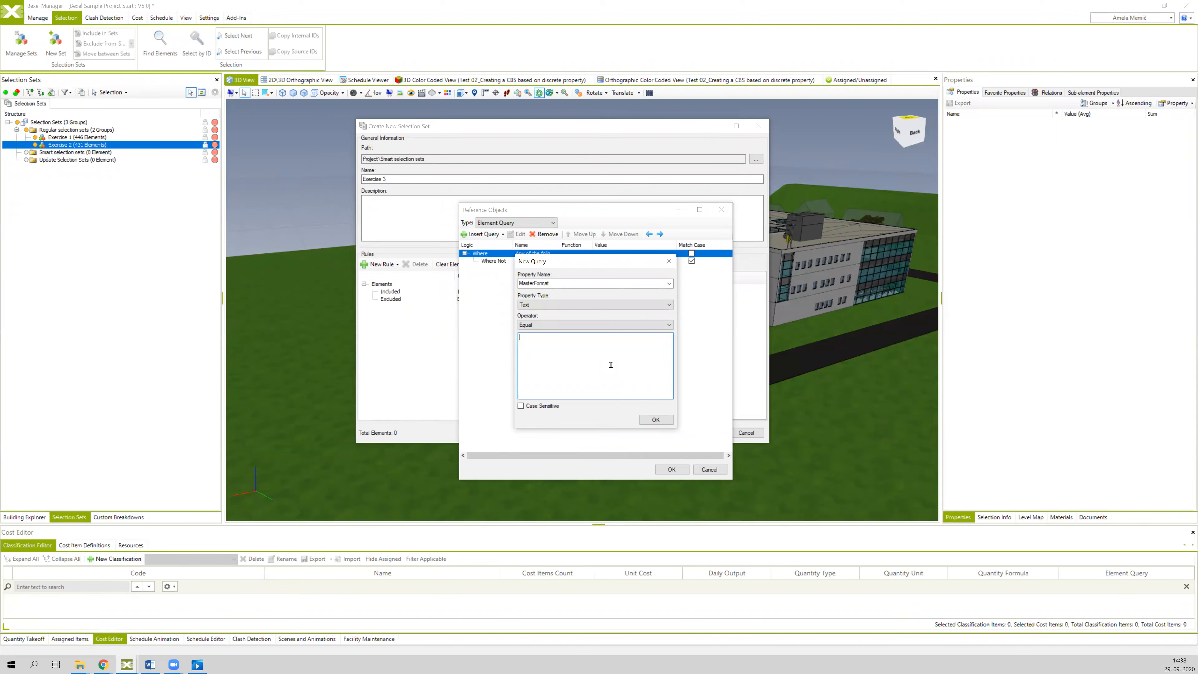
left_click(651, 420)
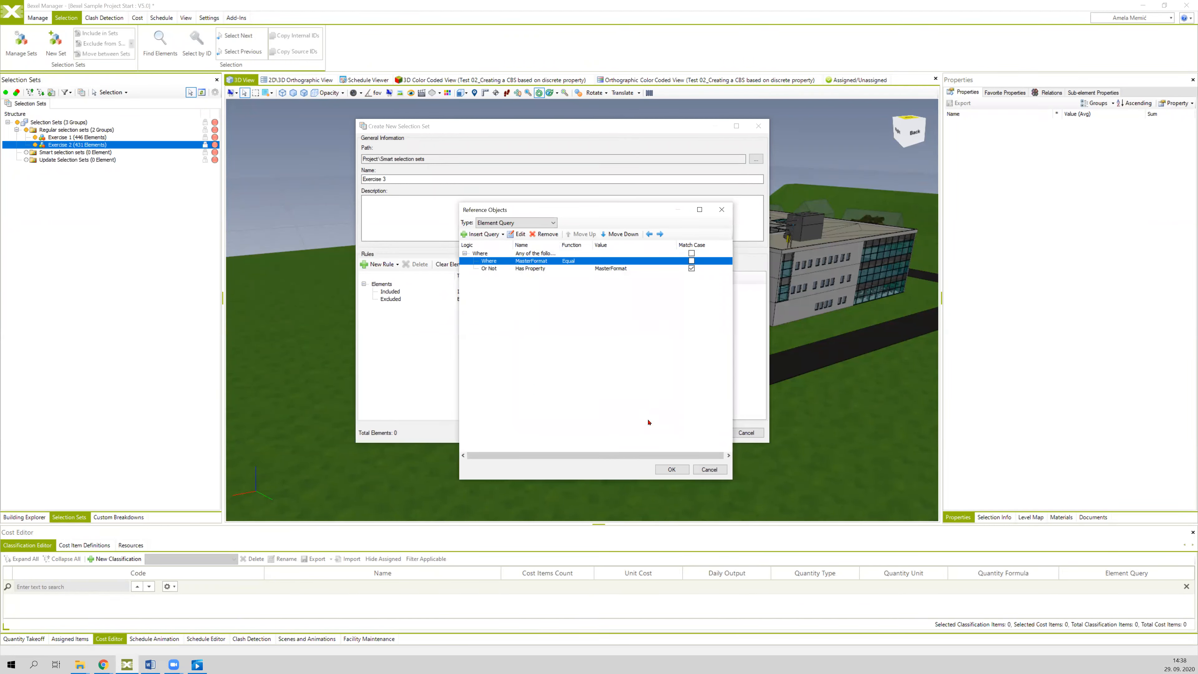
left_click(672, 469)
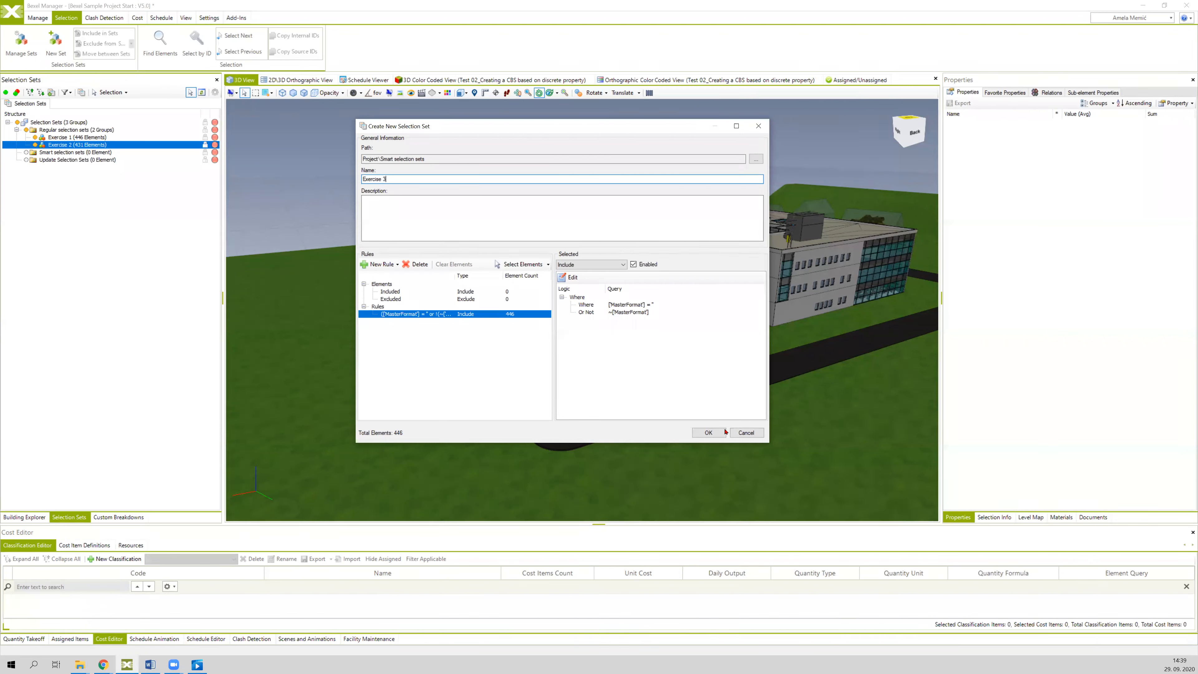
left_click(709, 432)
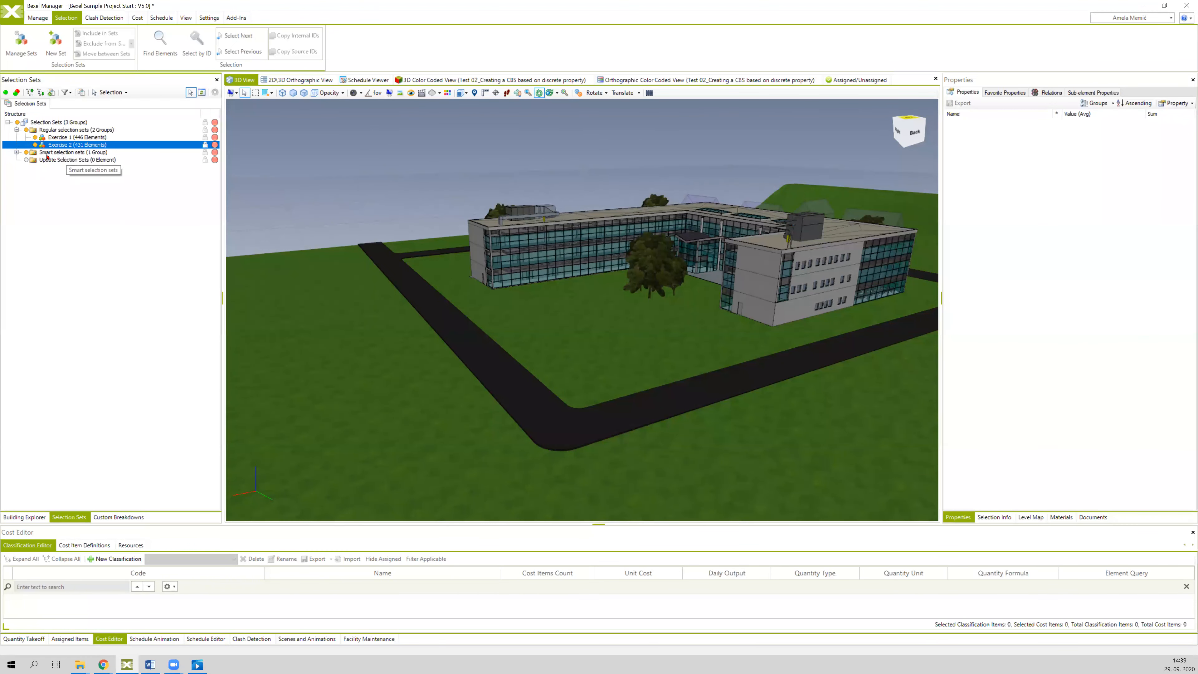
Select the Exercise 3 set in the Smart selection sets folder and isolate its elements in the 3D view
left_click(16, 152)
left_click(77, 160)
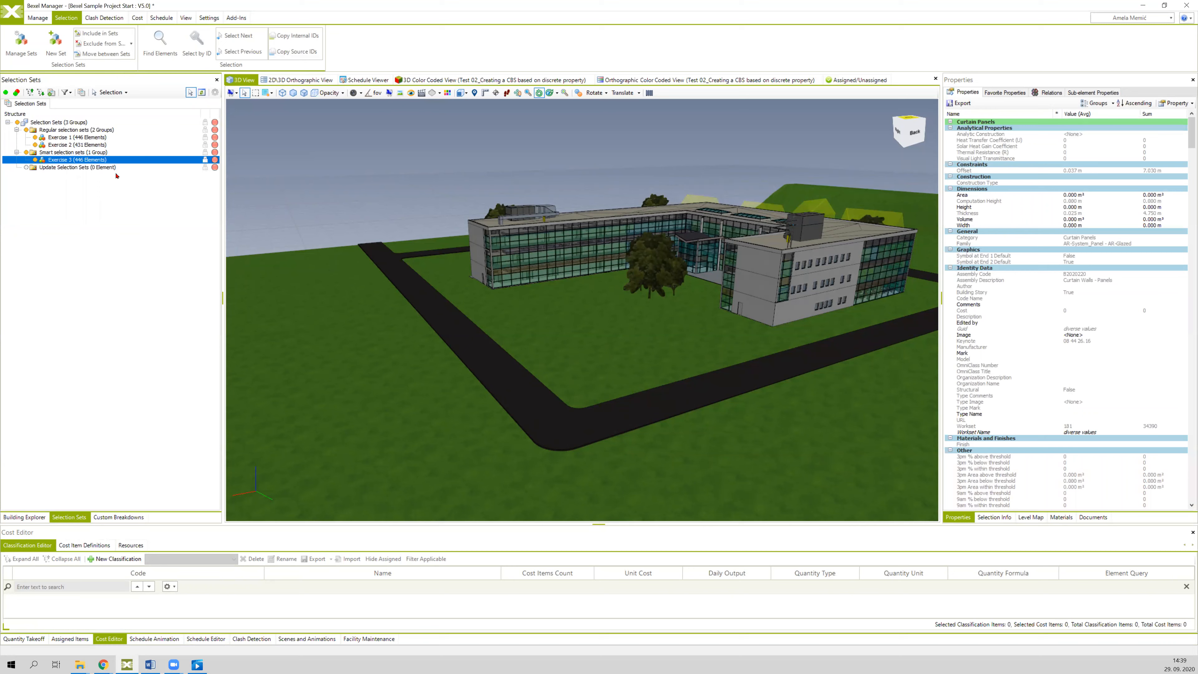
middle_click_drag(329, 190, 335, 137)
right_click(274, 132)
mouse_move(300, 180)
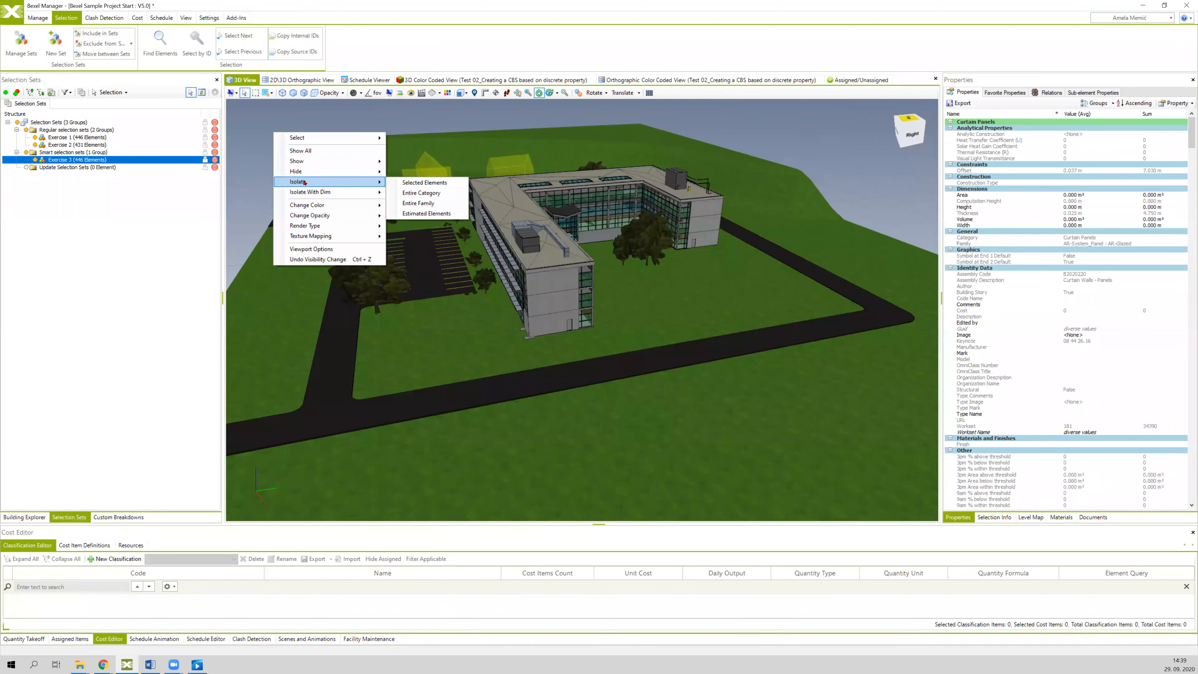
left_click(420, 182)
Examine the MasterFormat property of the isolated elements and check the properties of one house-shaped mass in the 3D view
left_click_drag(1191, 136, 1176, 510)
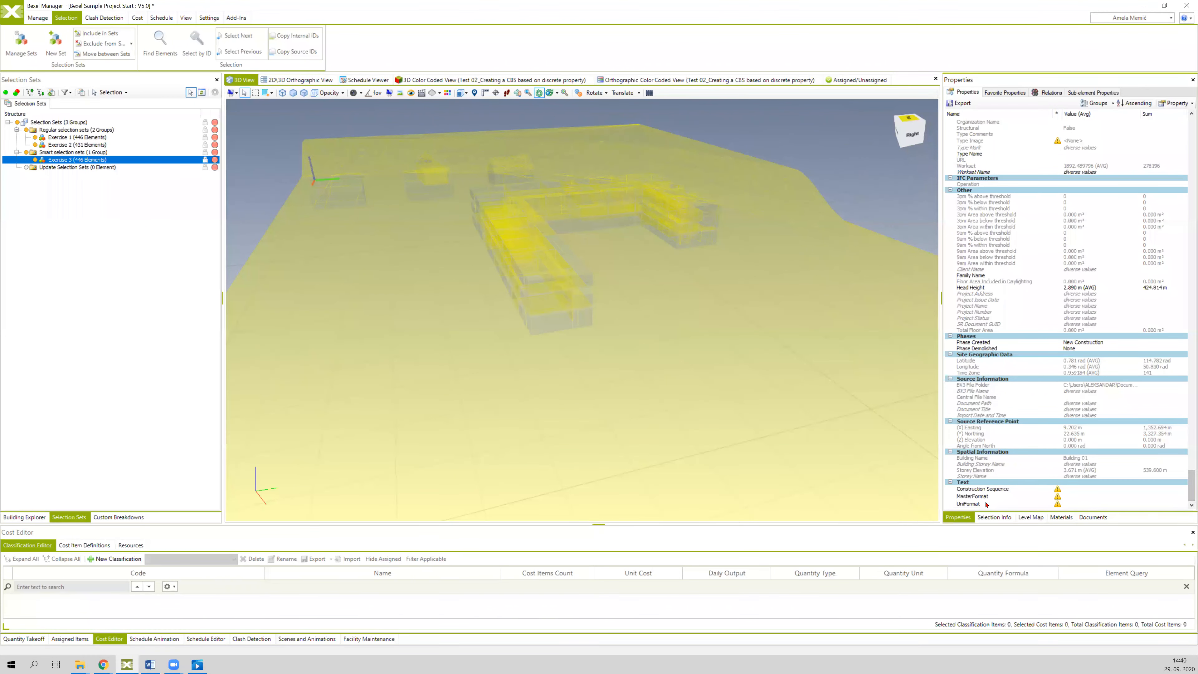
left_click(975, 498)
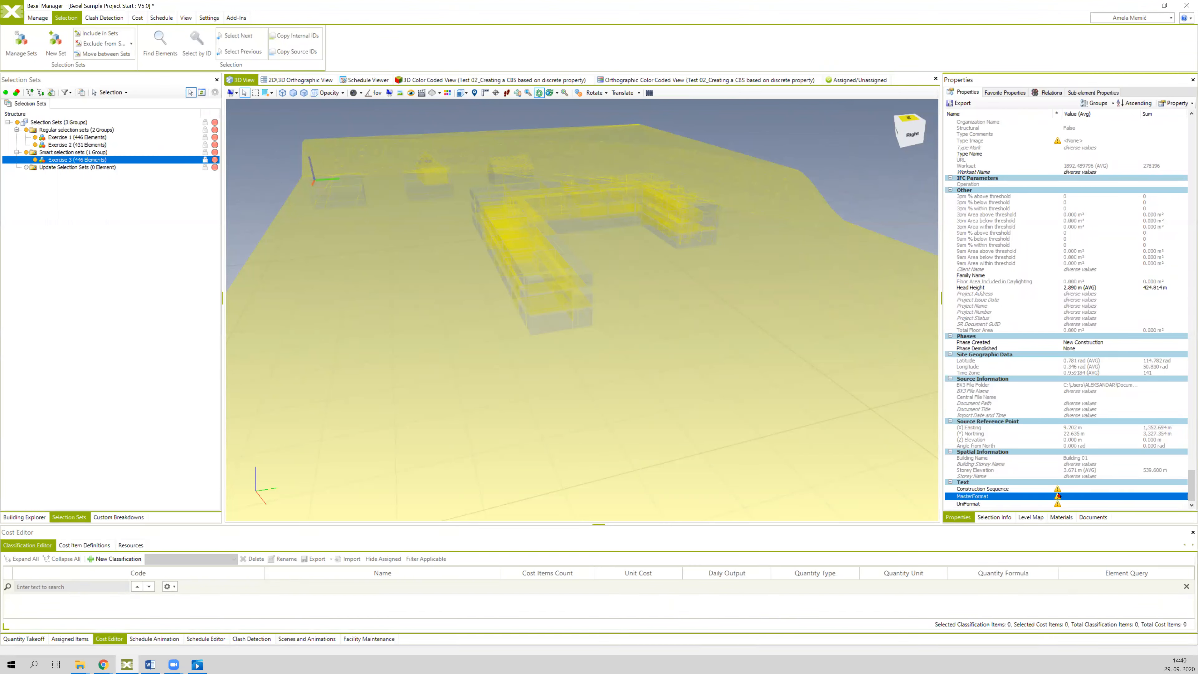
left_click(351, 190)
middle_click_drag(454, 166, 481, 163)
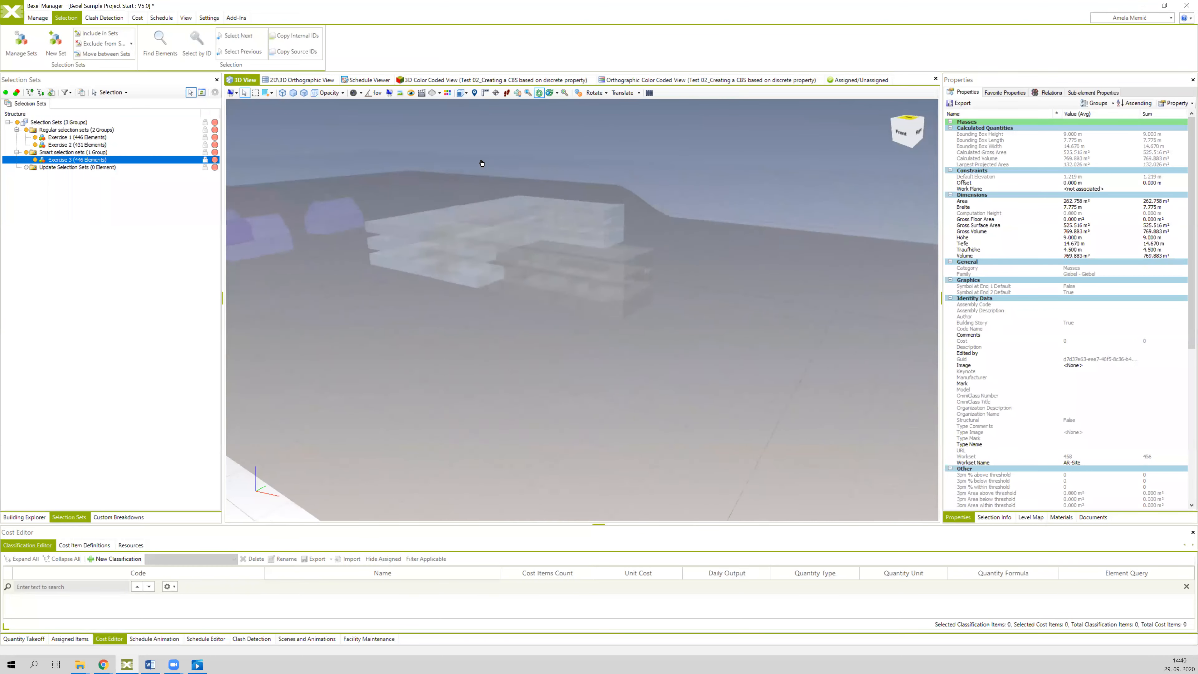
middle_click_drag(764, 266, 896, 273)
middle_click_drag(443, 191, 530, 300)
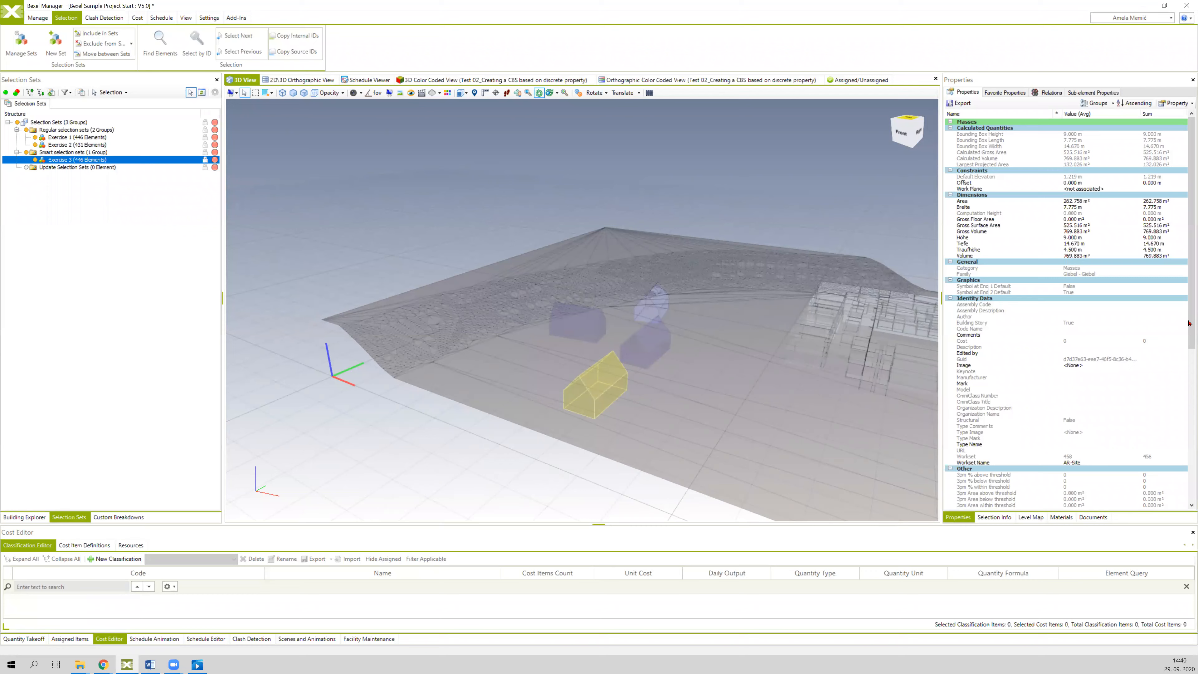
scroll(1190, 368, "down", 1)
scroll(1189, 367, "down", 12)
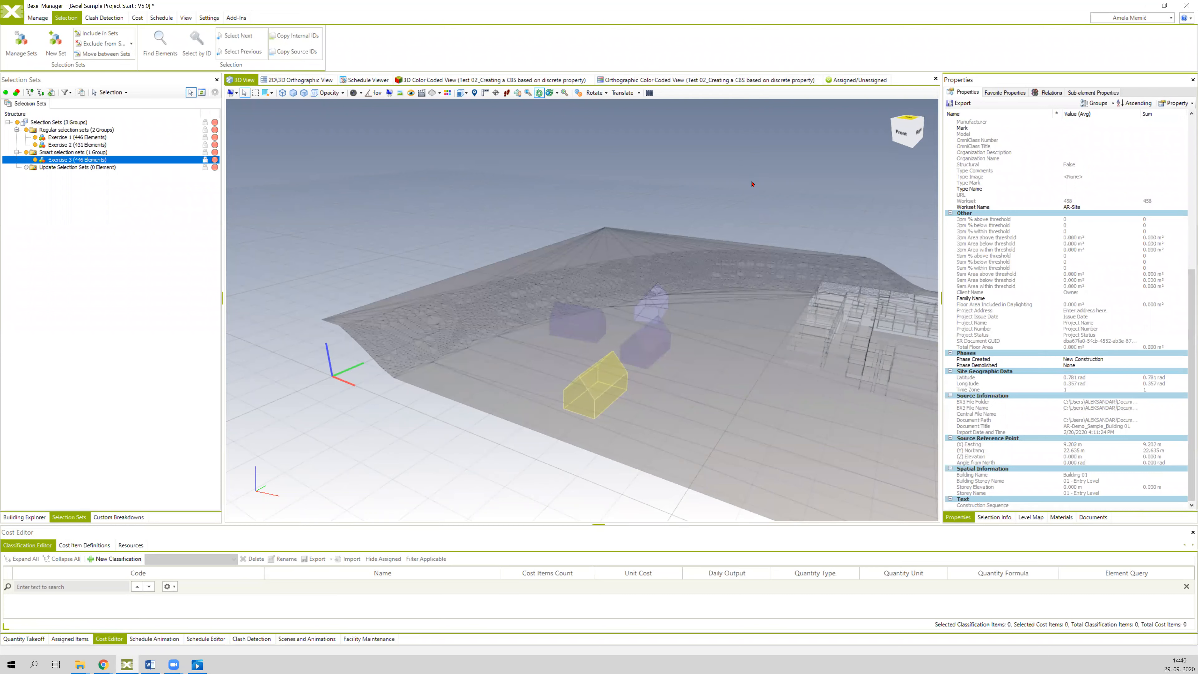
middle_click_drag(753, 185, 377, 187)
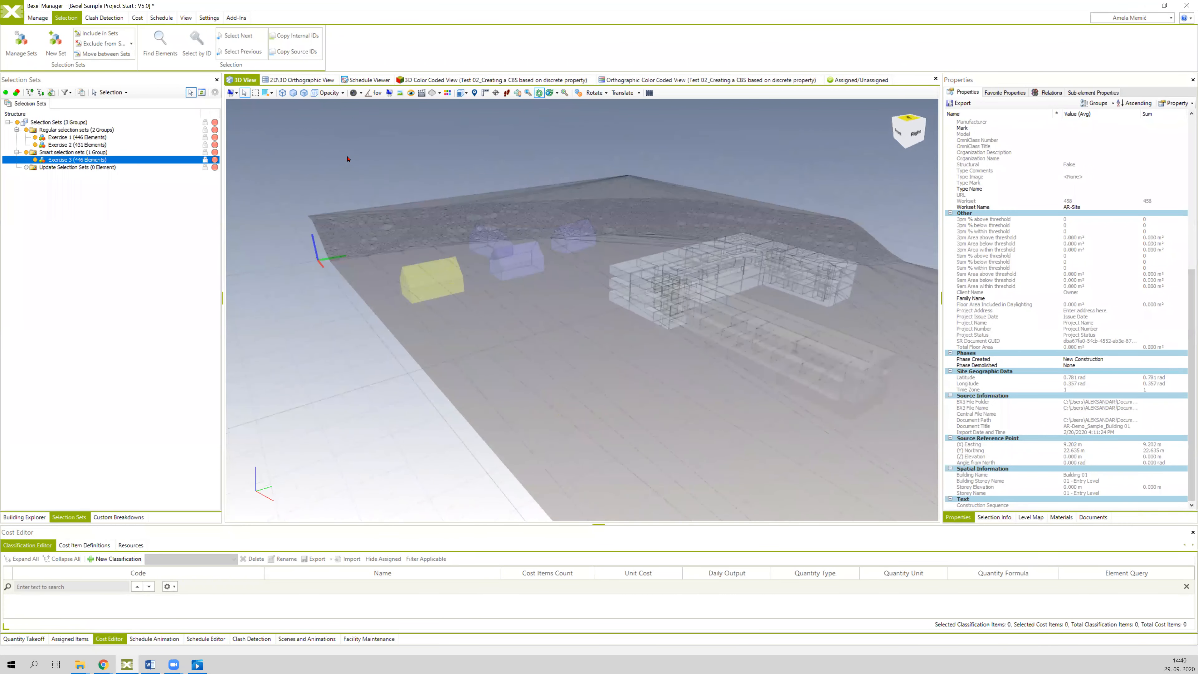
left_click(275, 381)
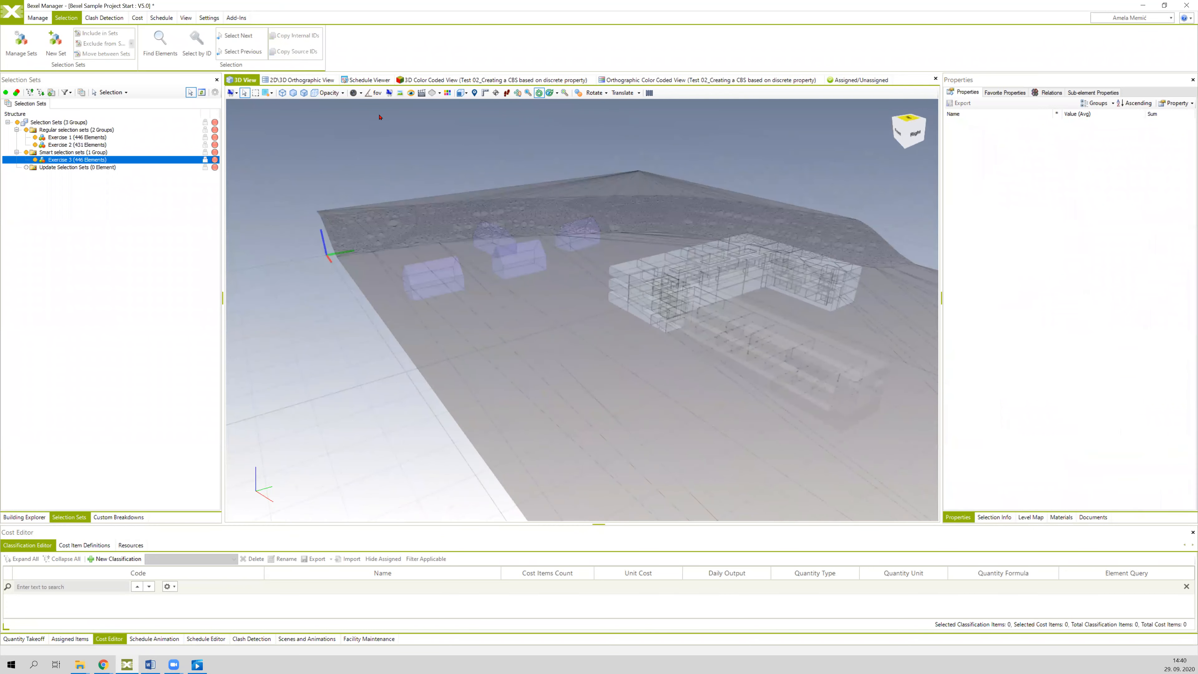
middle_click_drag(434, 149, 392, 148)
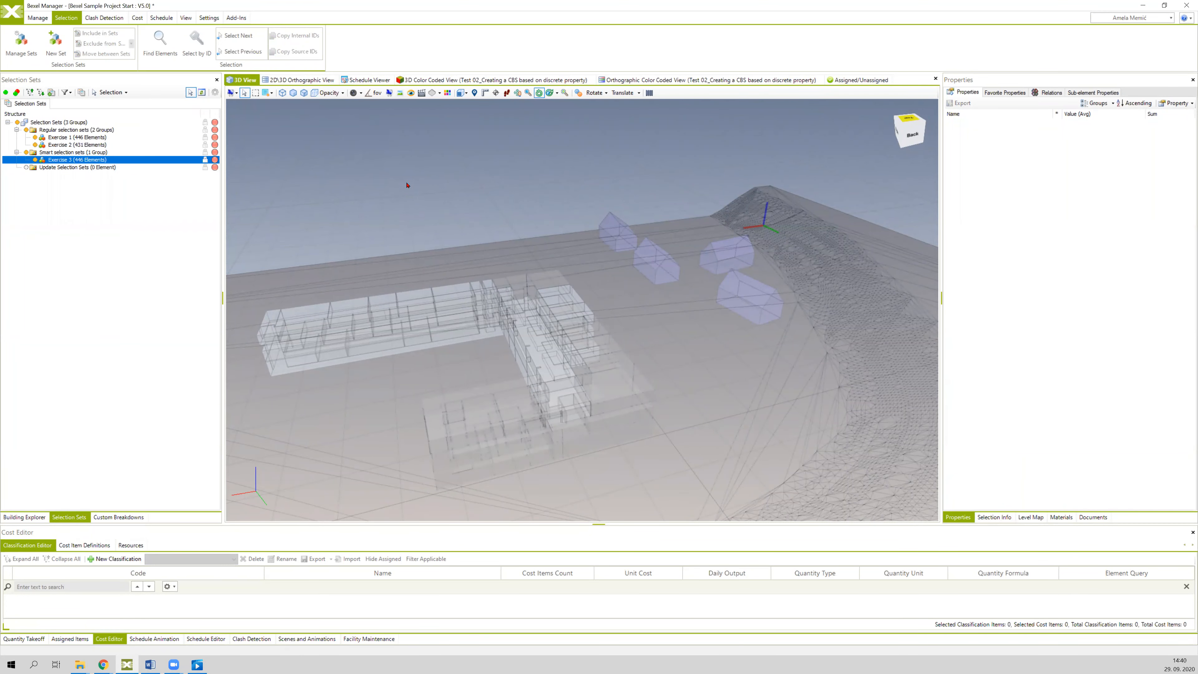
middle_click_drag(406, 184, 424, 185)
Check the available add-ins, then view the Add-ins section of the Bexel User Area materials in Chrome and return to Bexel Manager
left_click(236, 17)
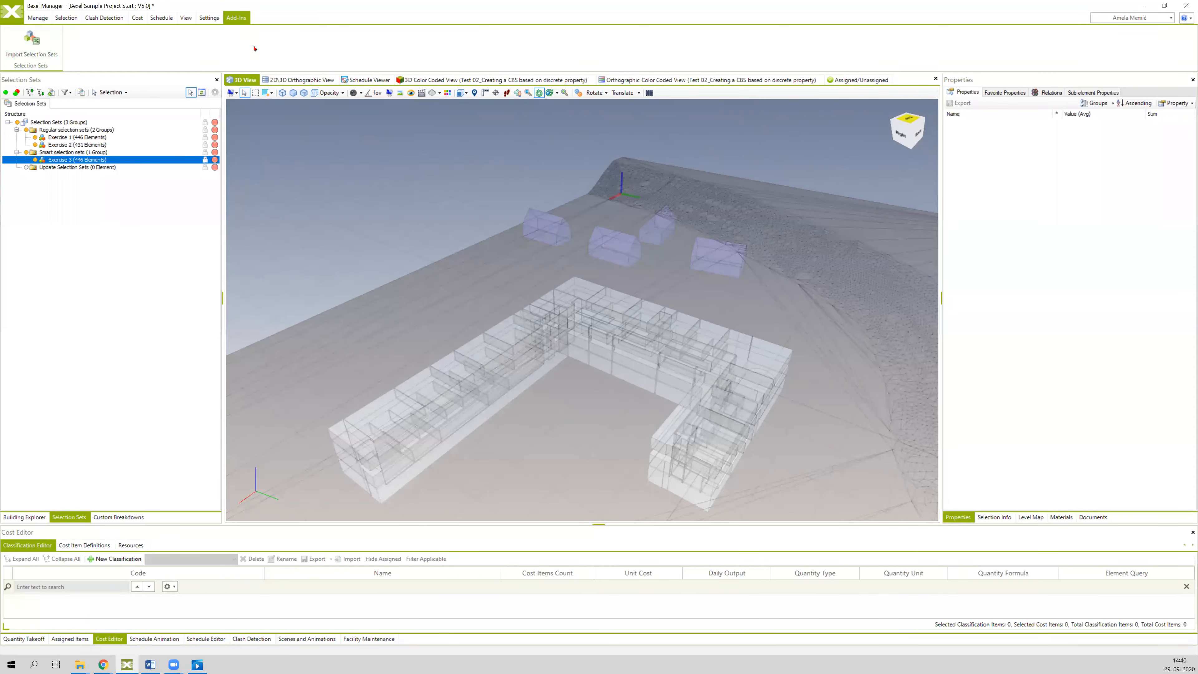
left_click(107, 666)
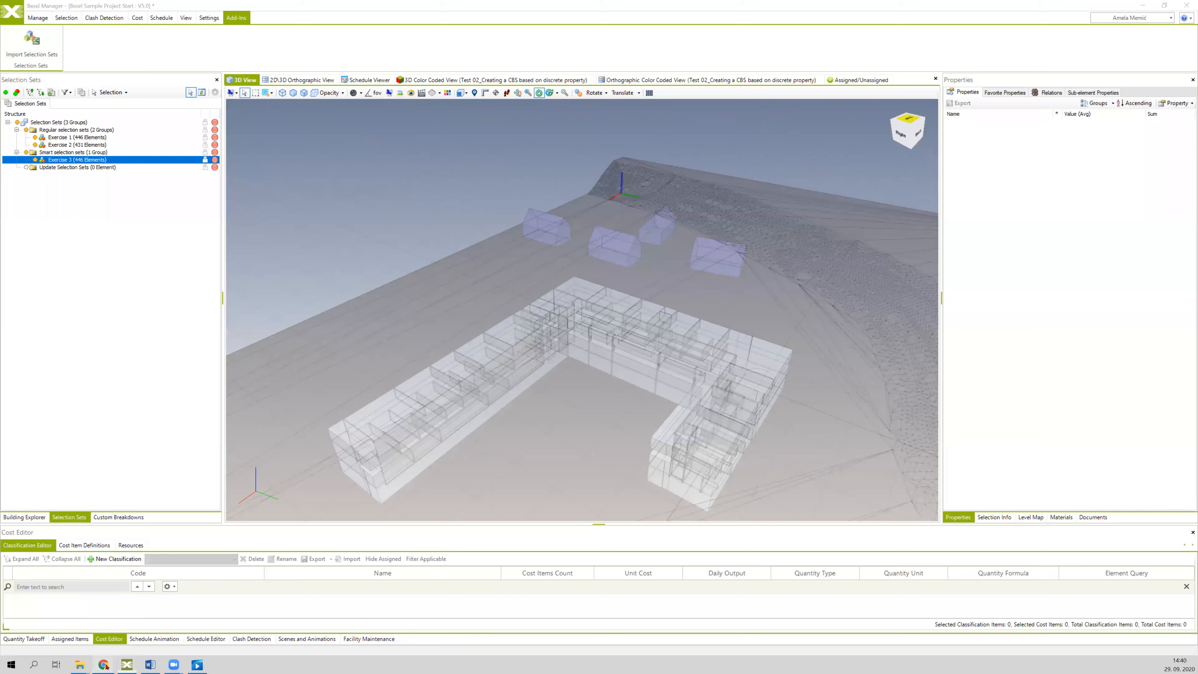
left_click(78, 634)
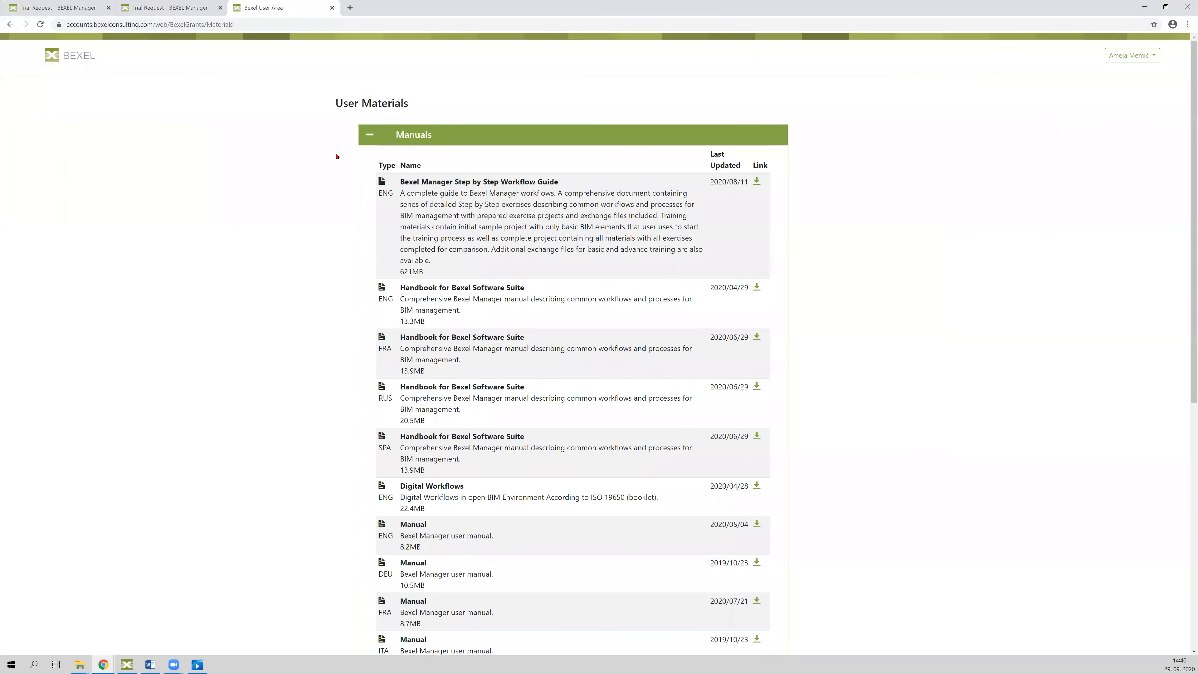
left_click(368, 137)
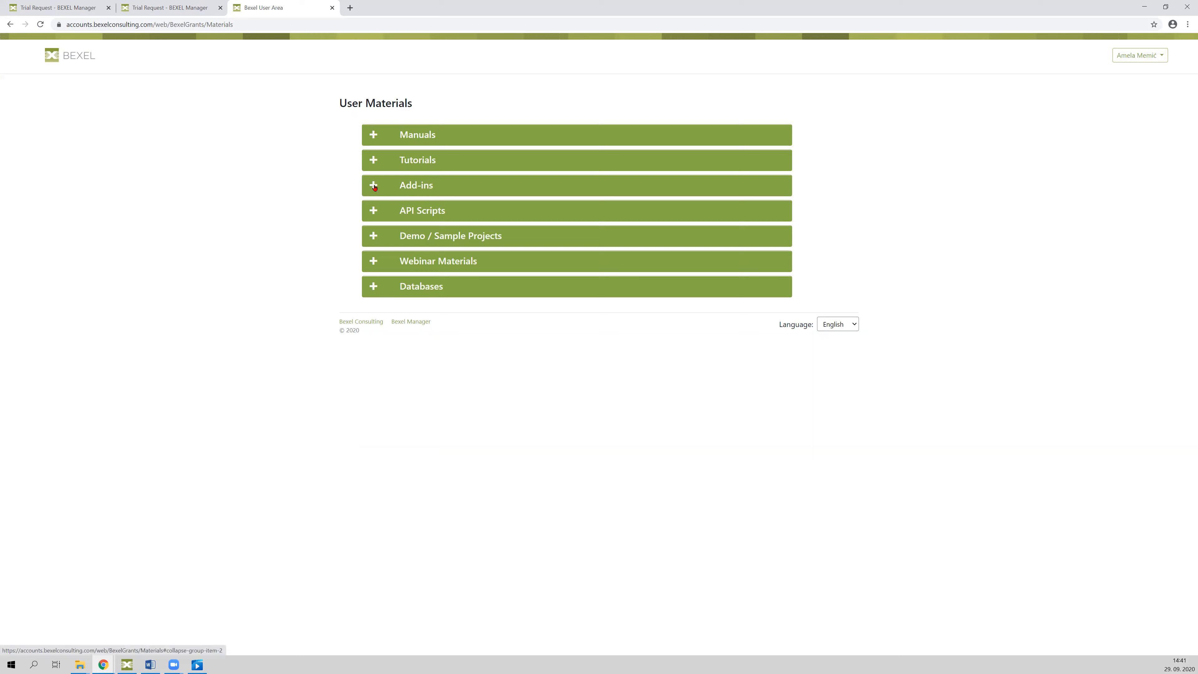
left_click(417, 185)
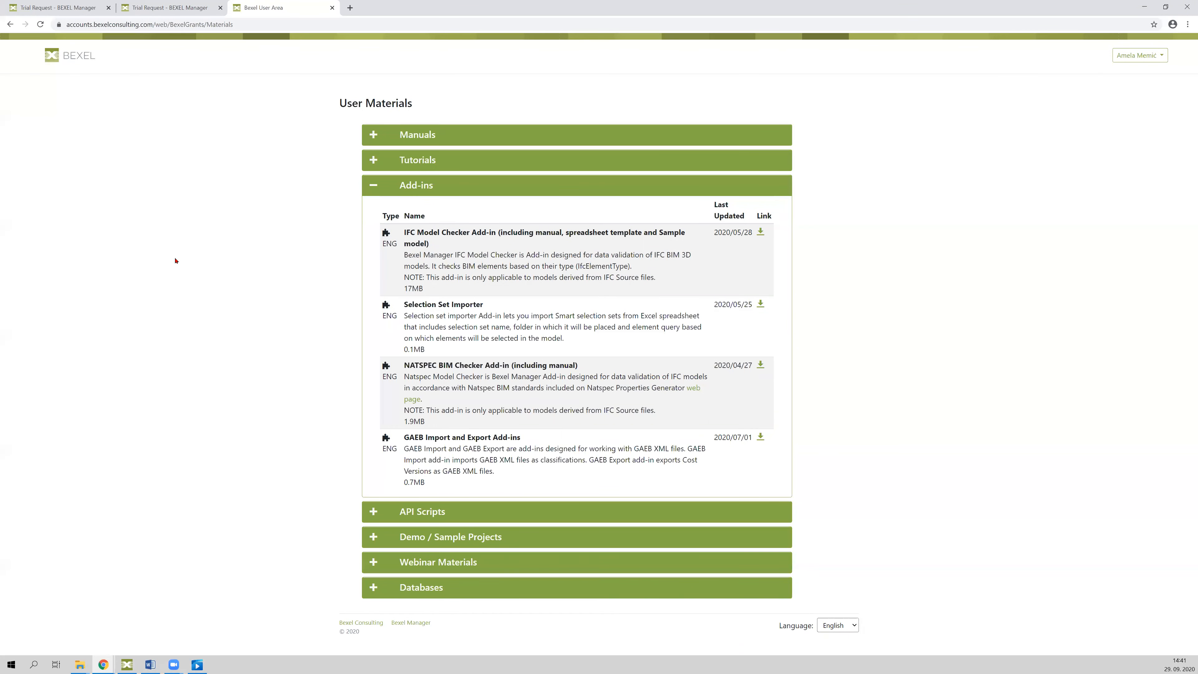
left_click(1144, 5)
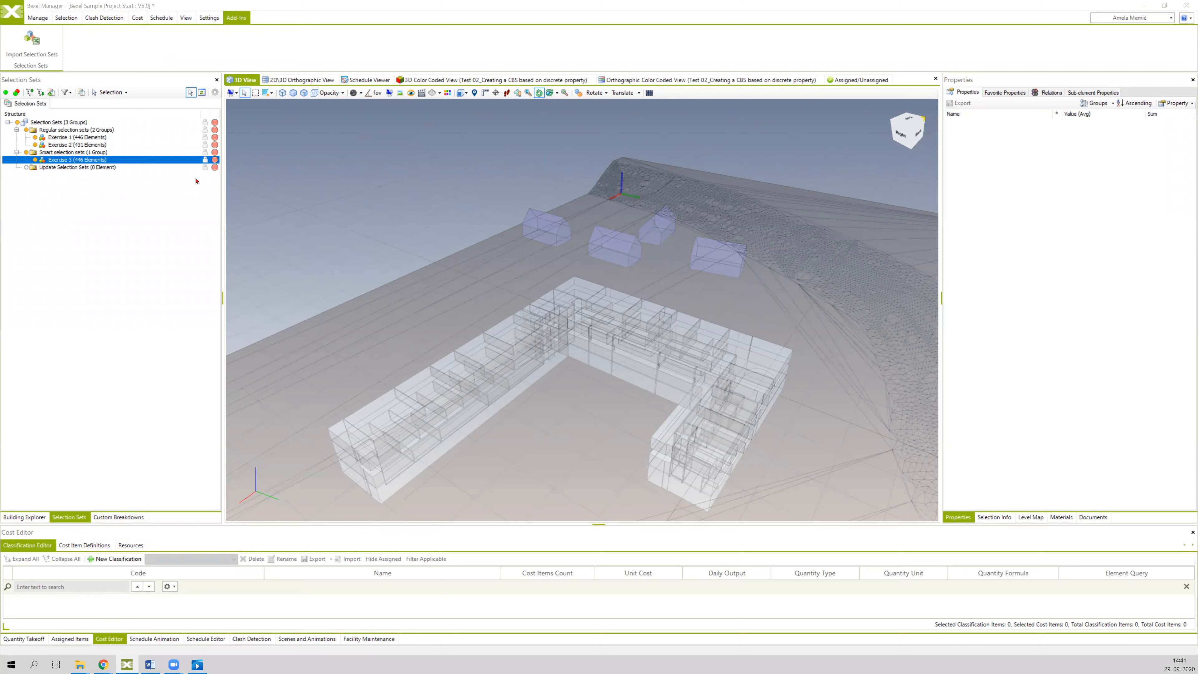
In File Explorer, open the workbook "Exercise 6_Creating Smart Selection Sets in Excel" from the Lesson 5.0 Exchange folder
mouse_move(80, 663)
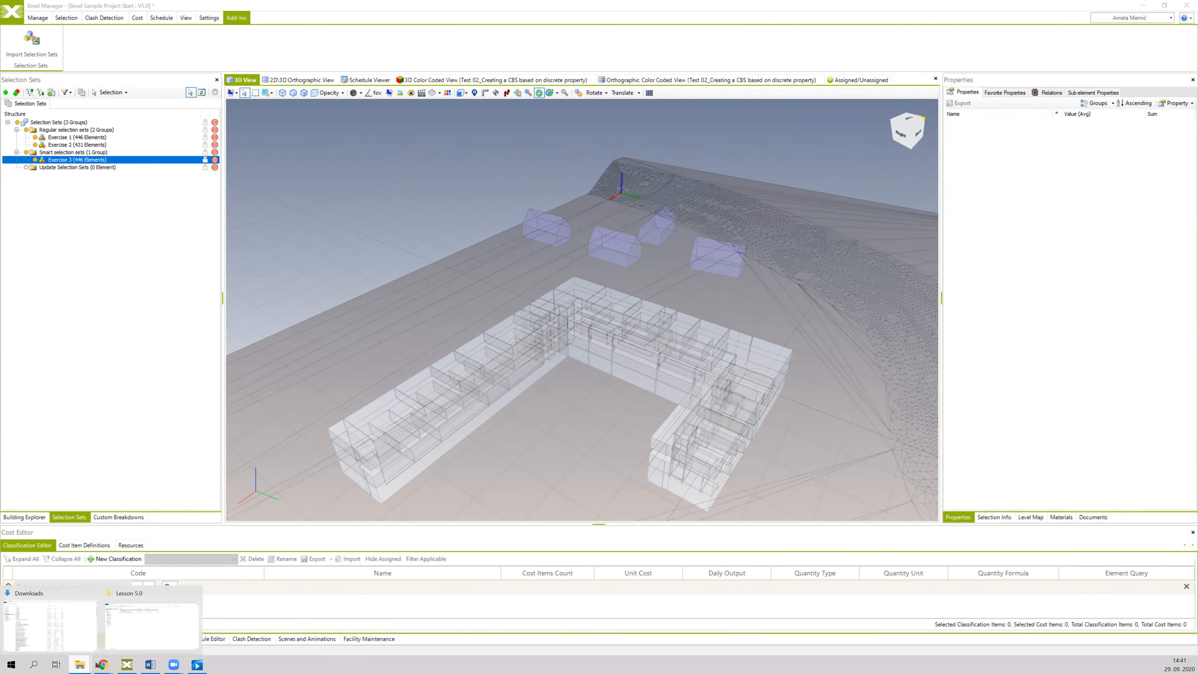
left_click(138, 637)
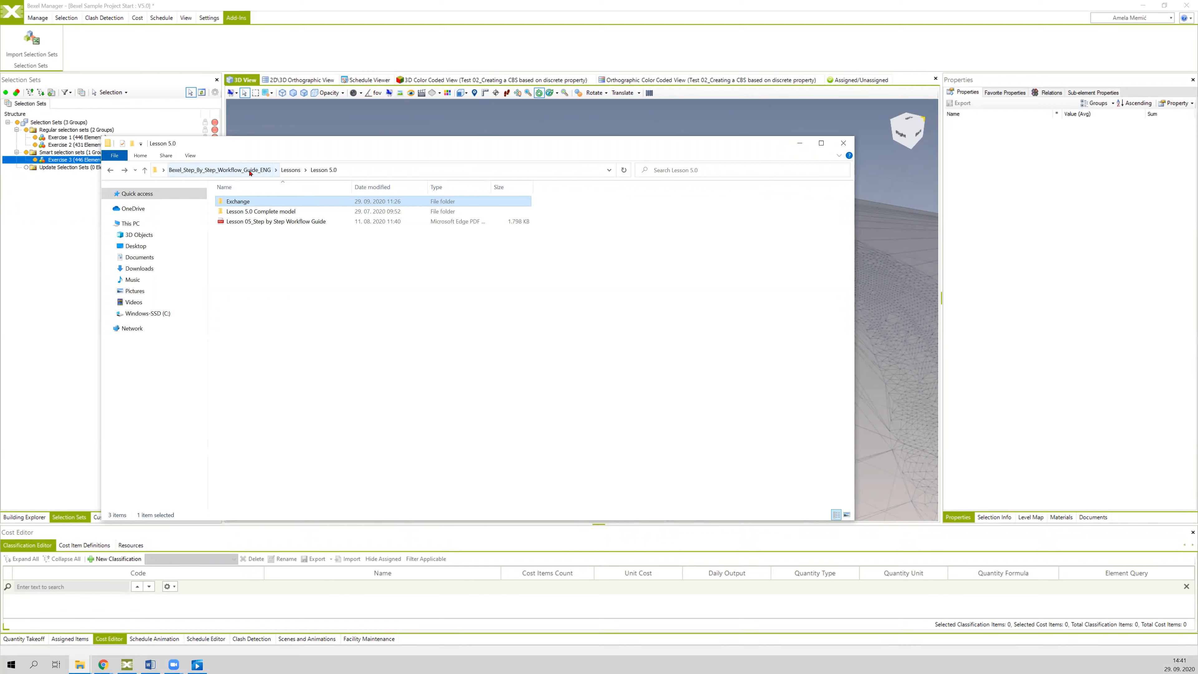
left_click(288, 170)
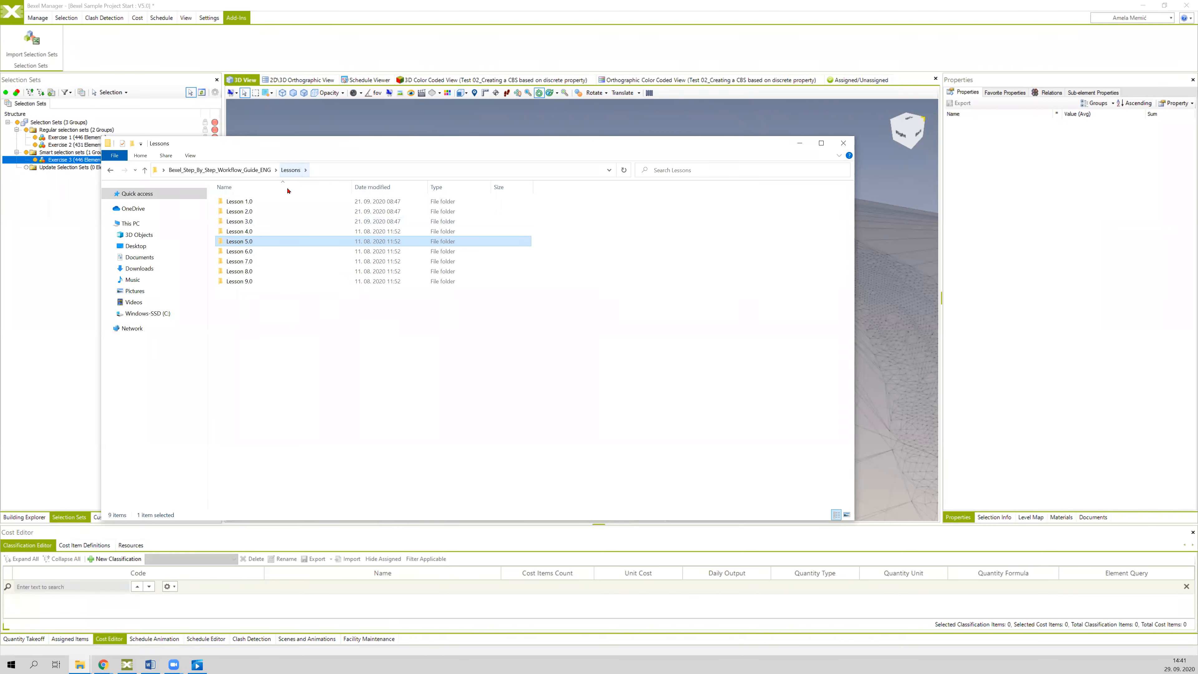
double_click(253, 241)
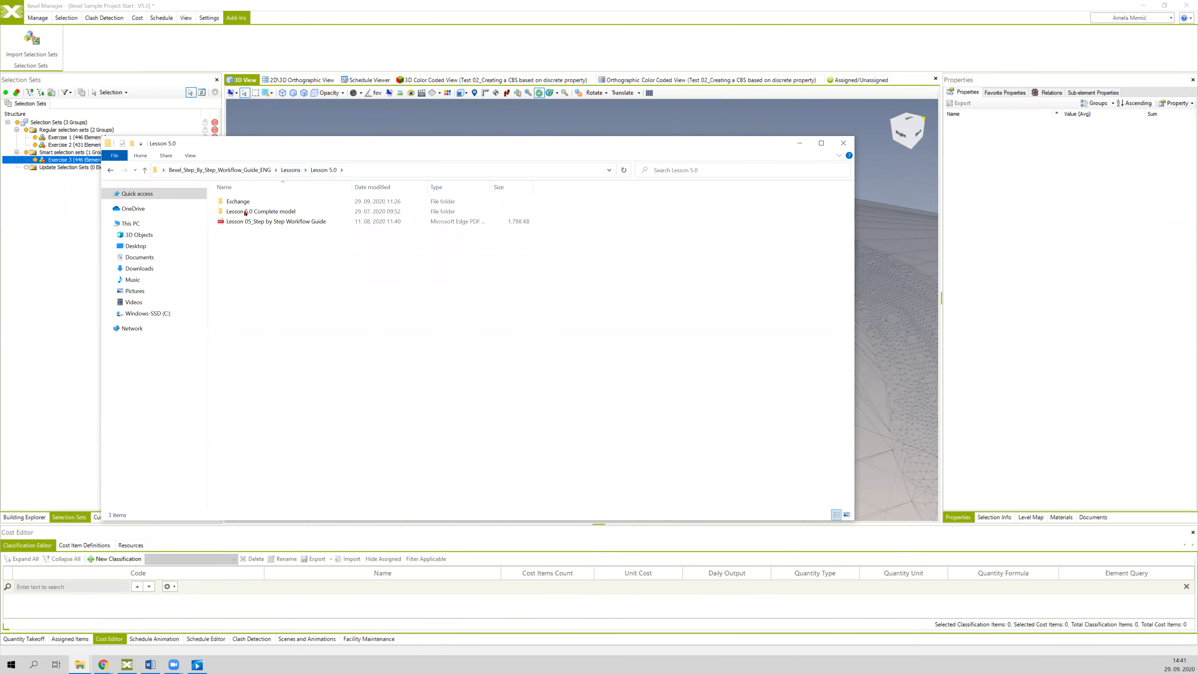
double_click(238, 201)
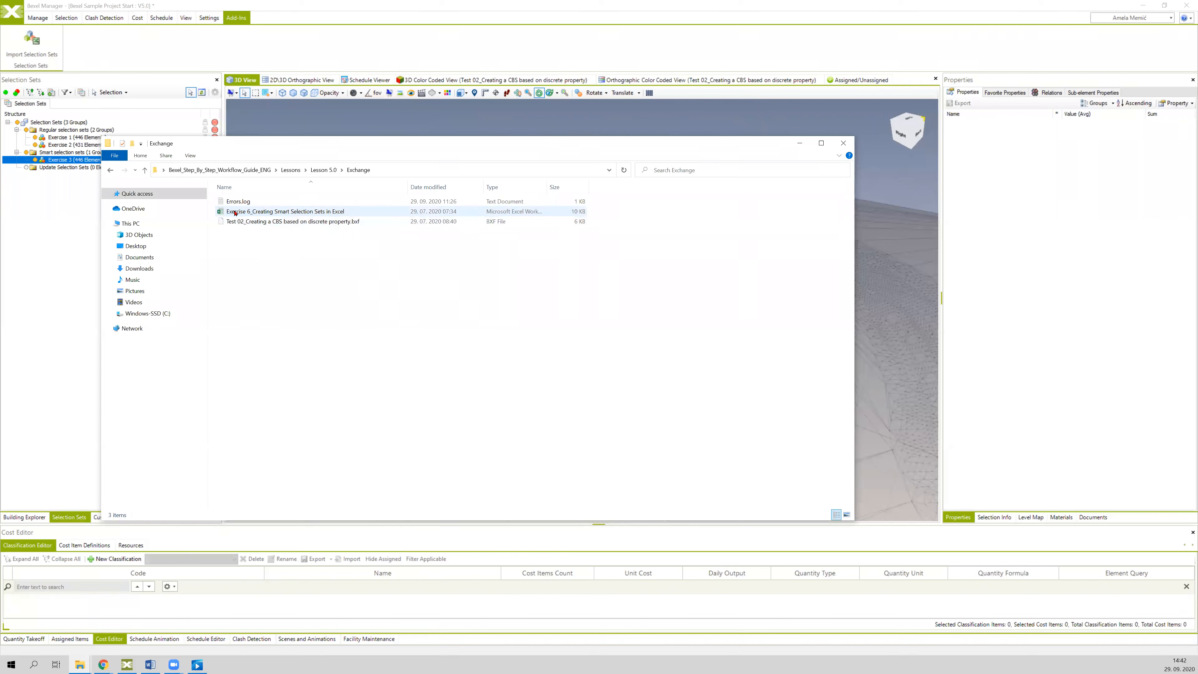
double_click(310, 214)
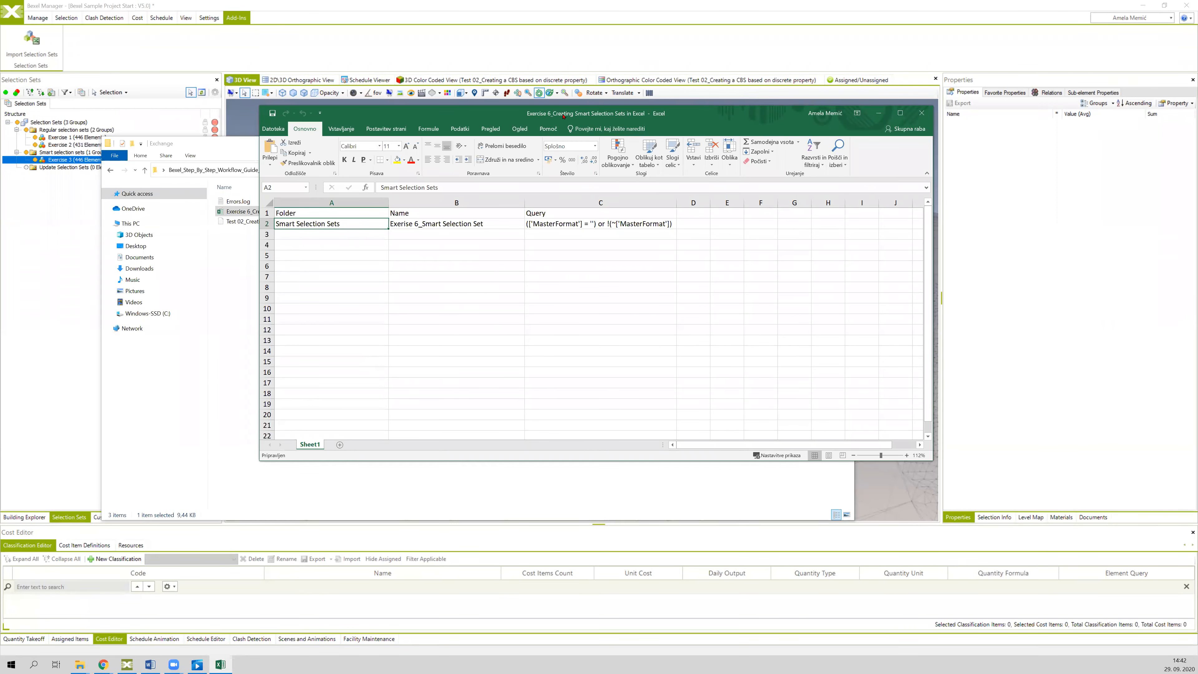
left_click_drag(563, 115, 493, 100)
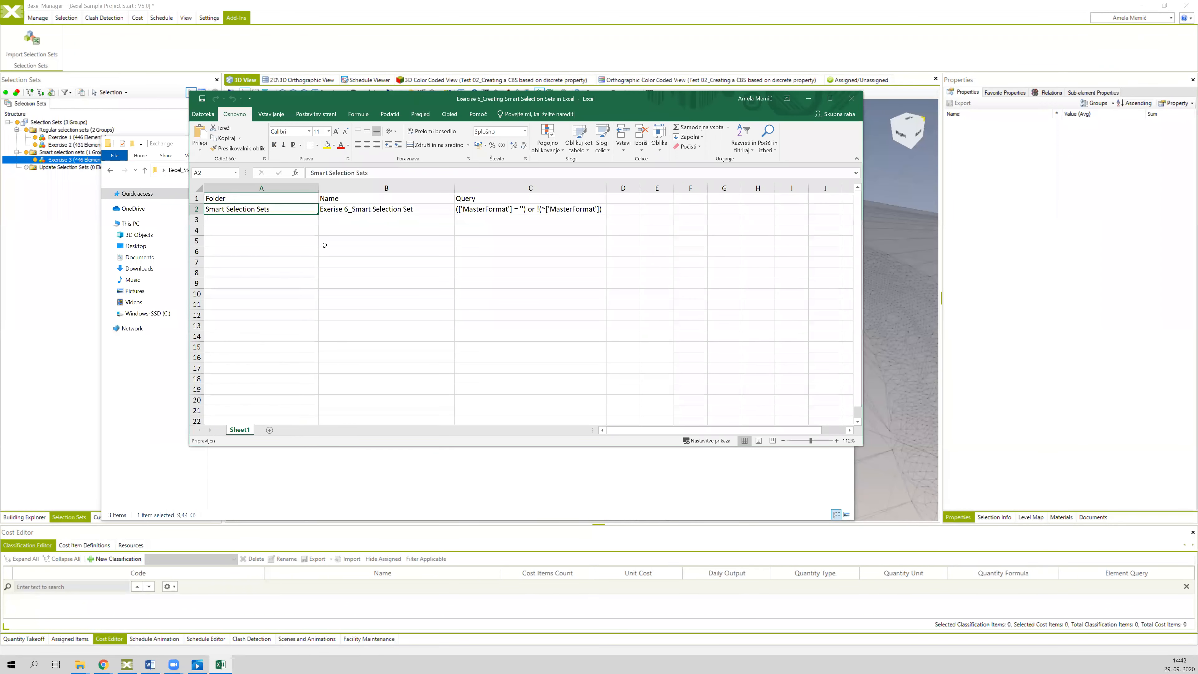
Examine the Folder, Name and Query values of the smart selection set in the workbook, and close Excel and File Explorer
left_click(505, 220)
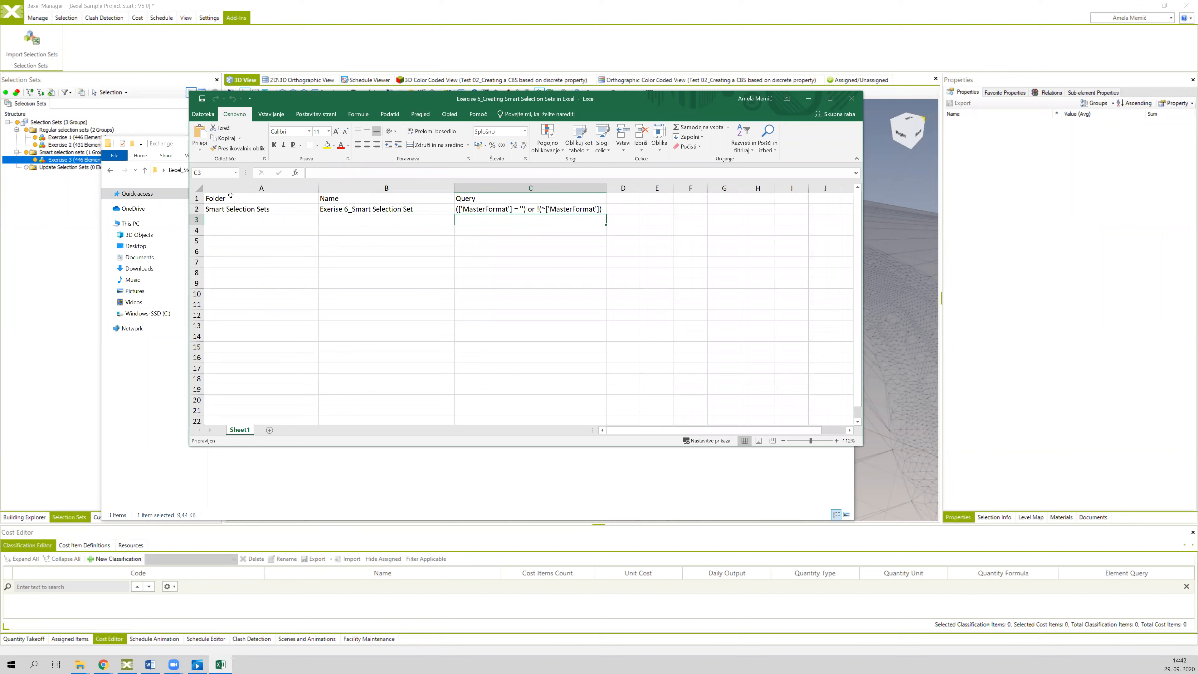
left_click(295, 208)
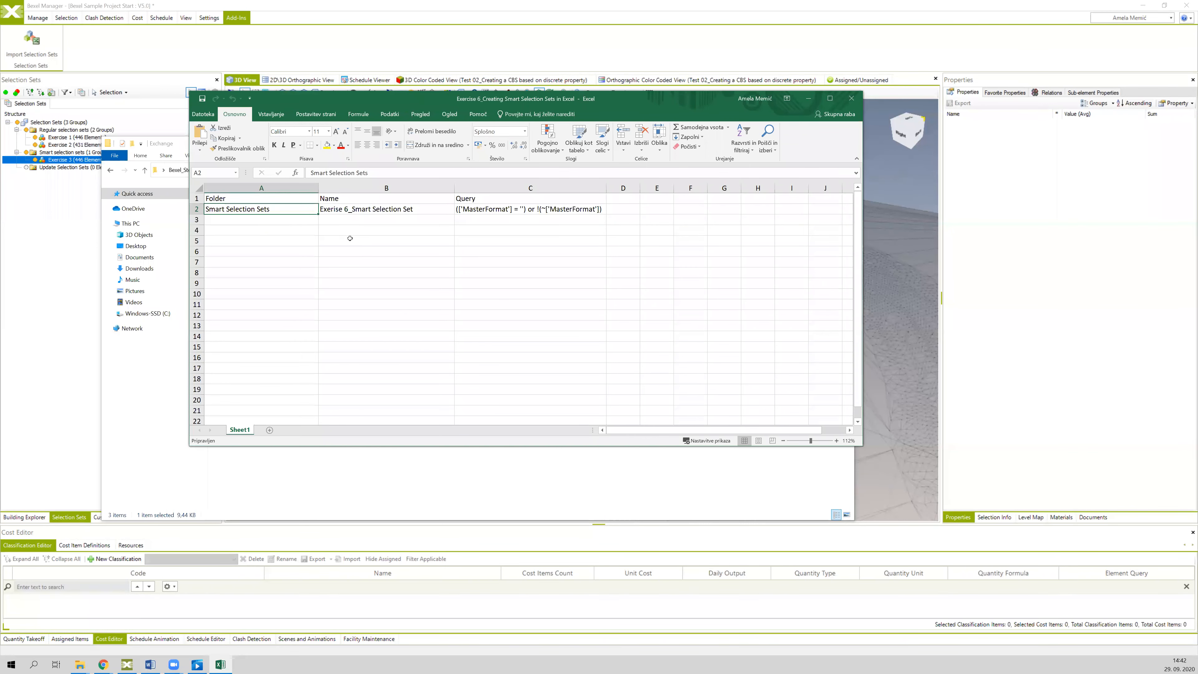
left_click(358, 209)
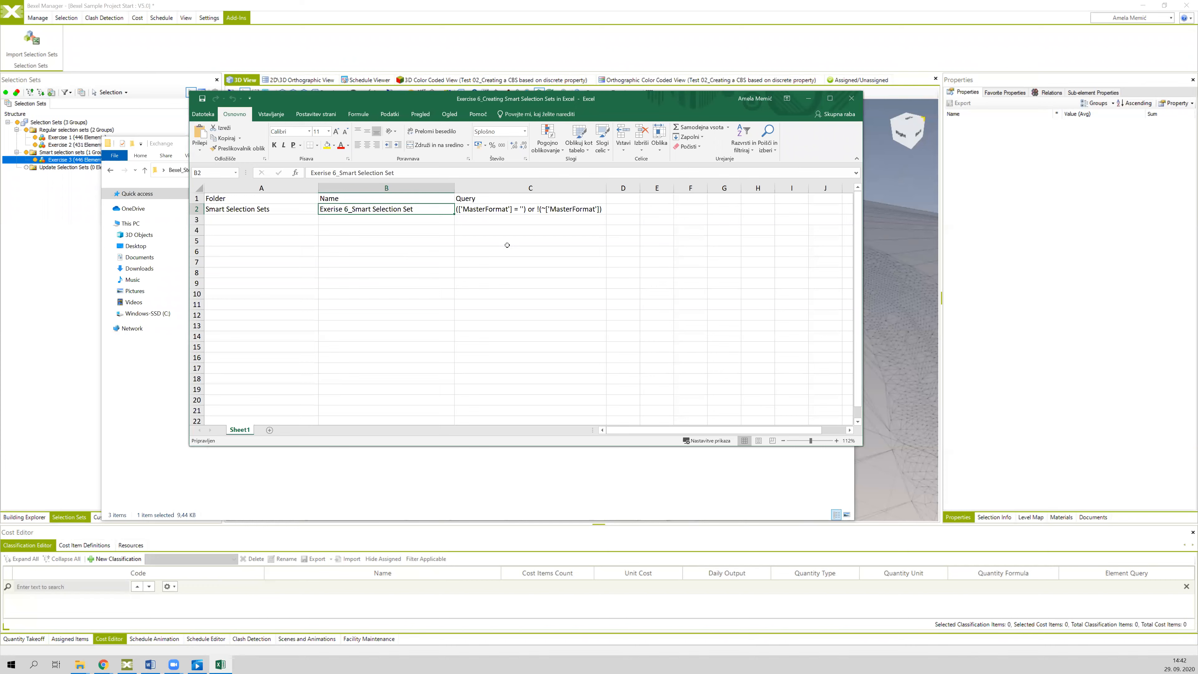
left_click(486, 210)
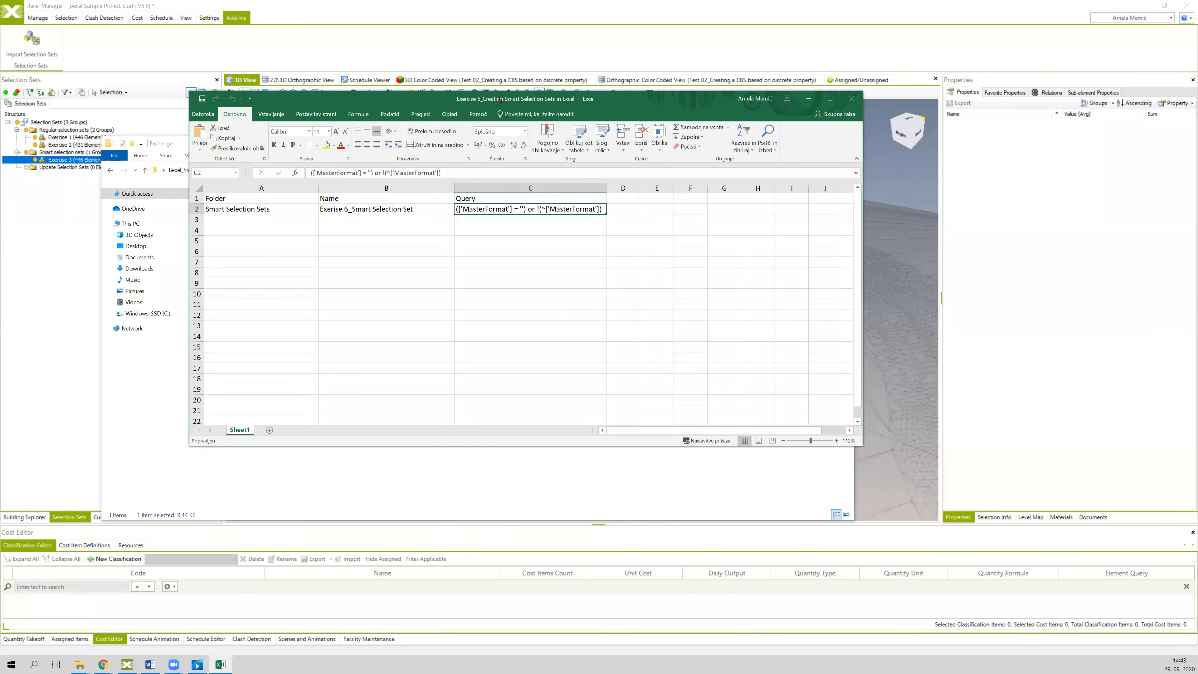
left_click_drag(515, 100, 639, 165)
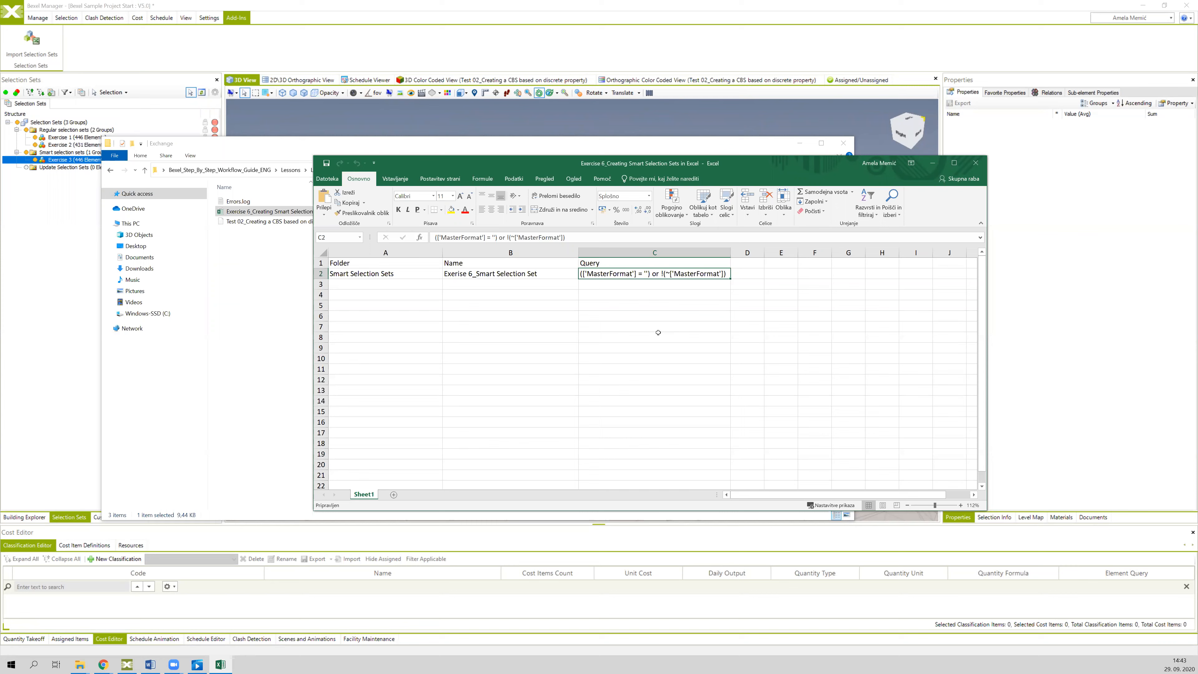
left_click(975, 162)
left_click(842, 142)
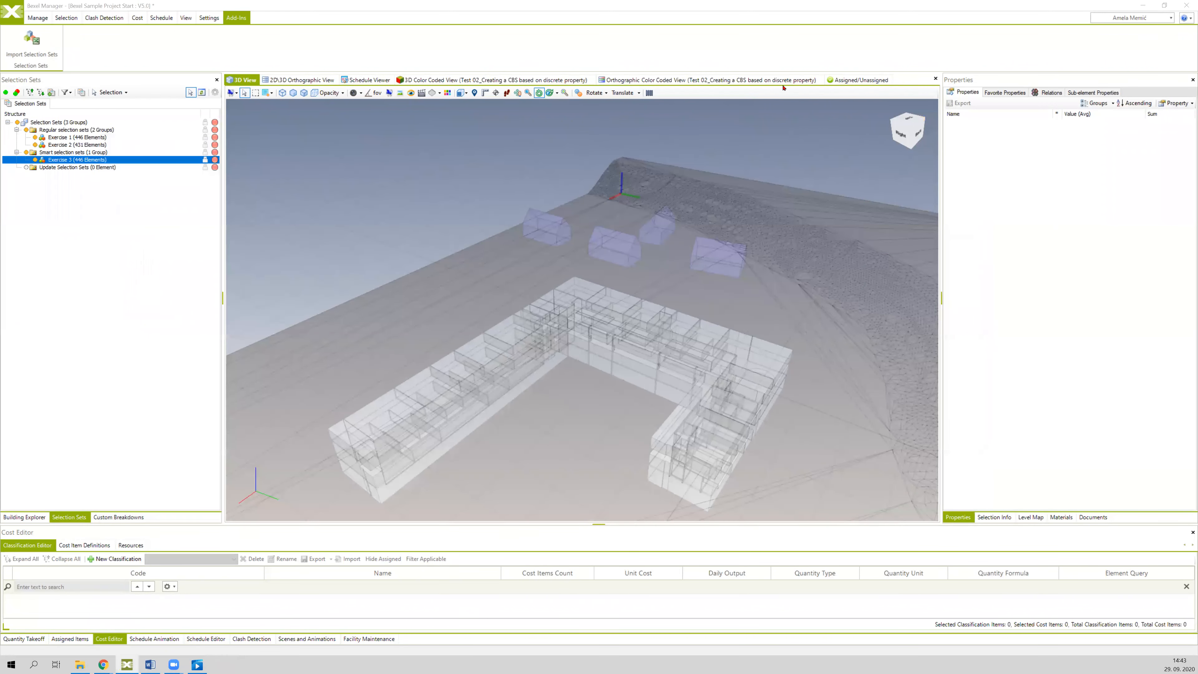
Import the selection sets from "Exercise 6_Creating Smart Selection Sets in Excel" and open the resulting Errors.log file
left_click(43, 47)
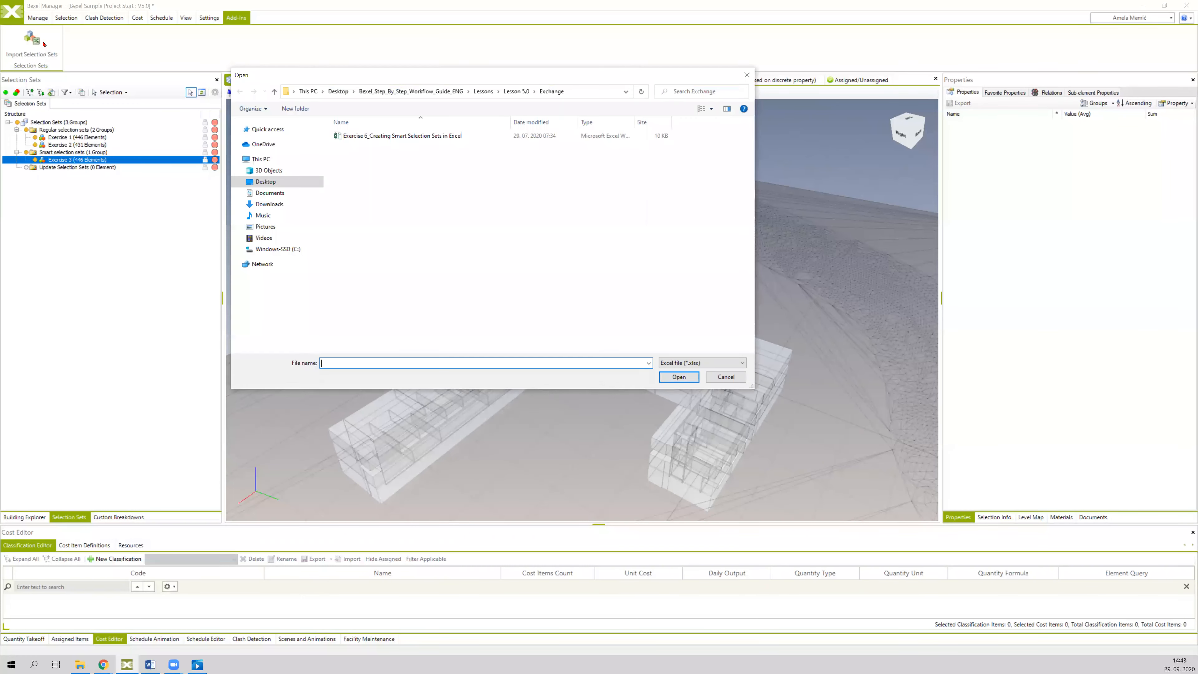
left_click(371, 137)
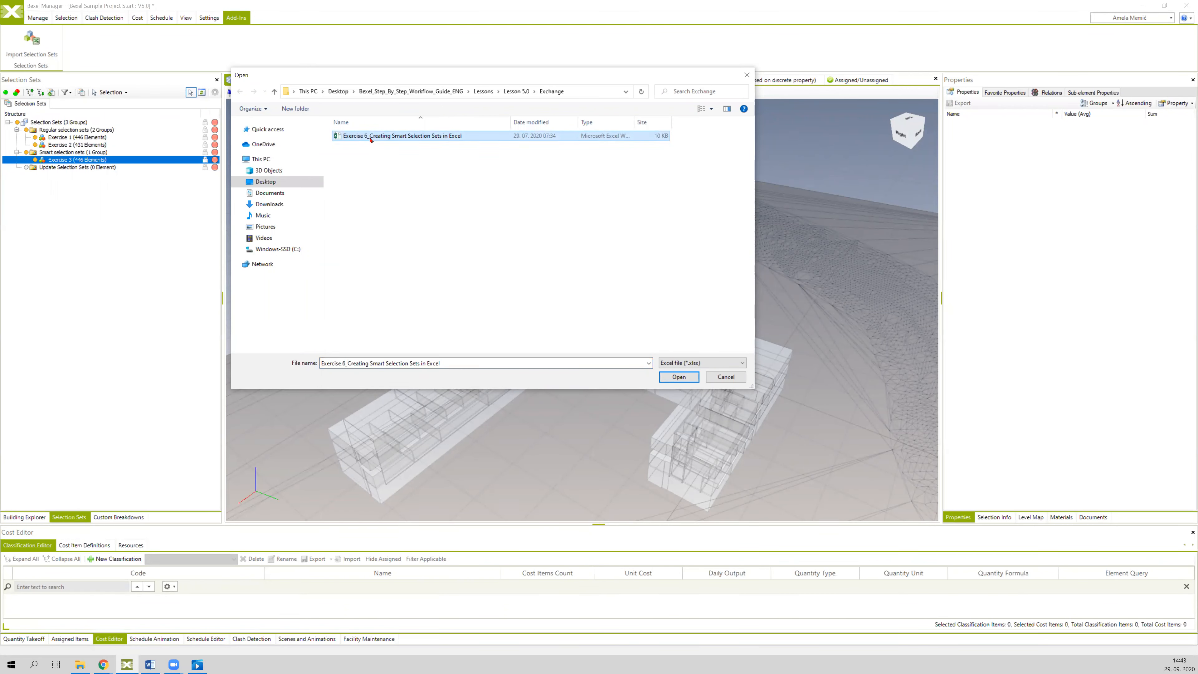
left_click(678, 377)
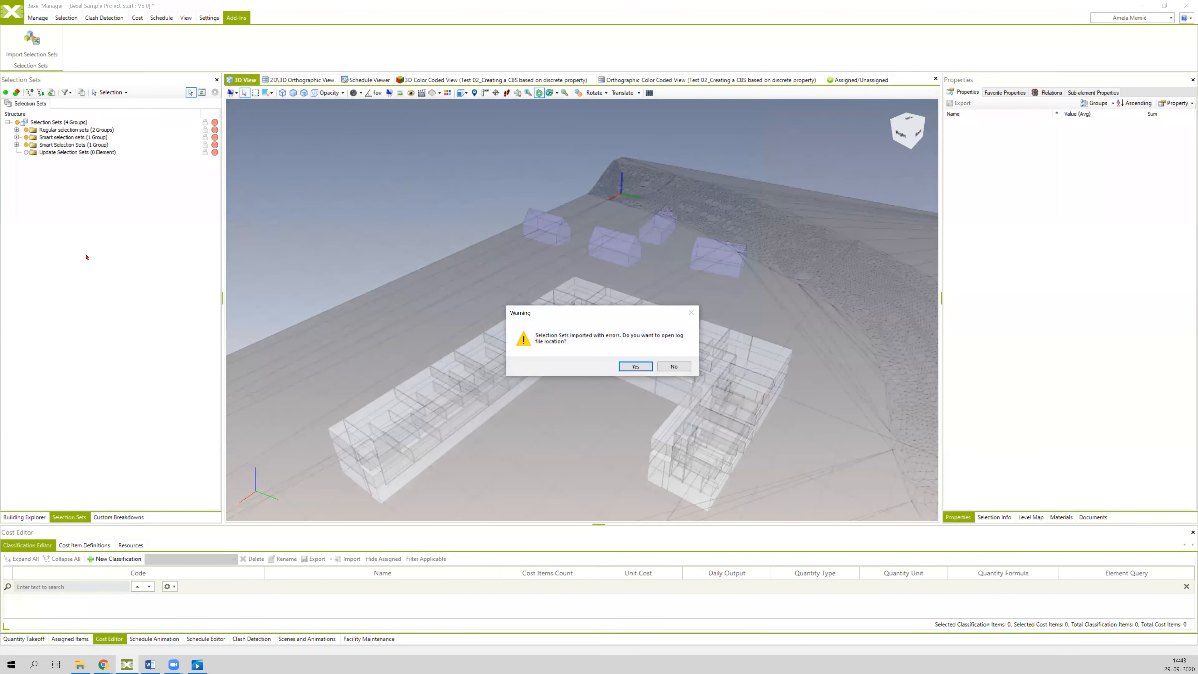
left_click(636, 366)
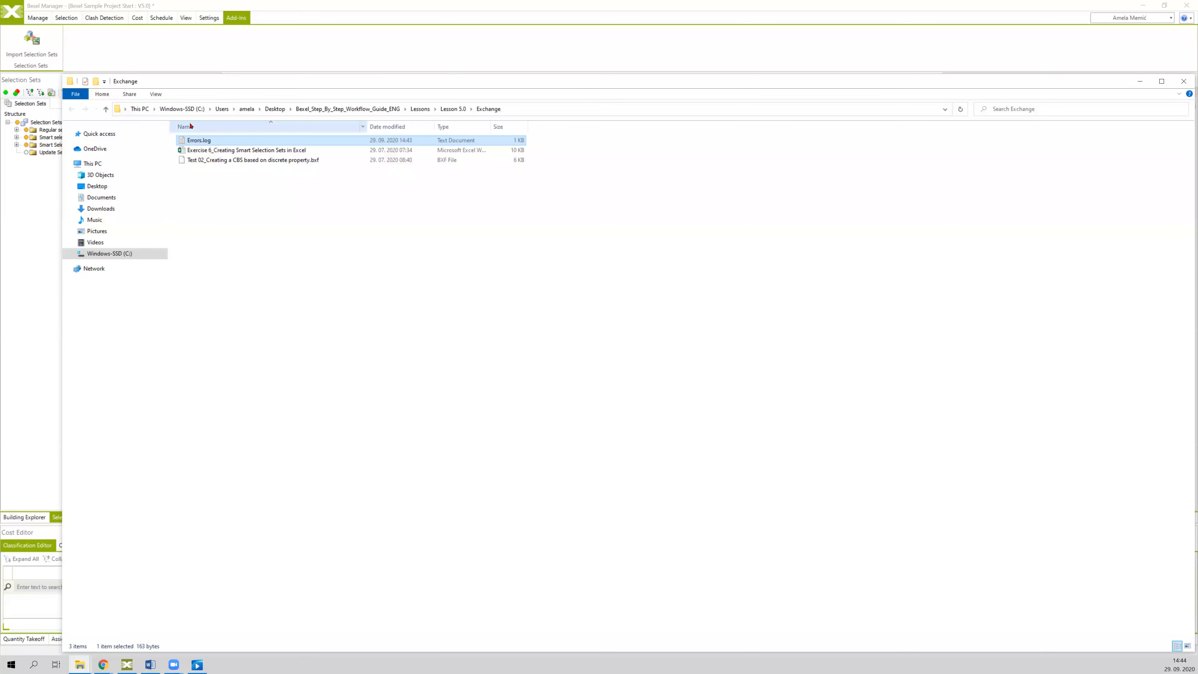
double_click(207, 141)
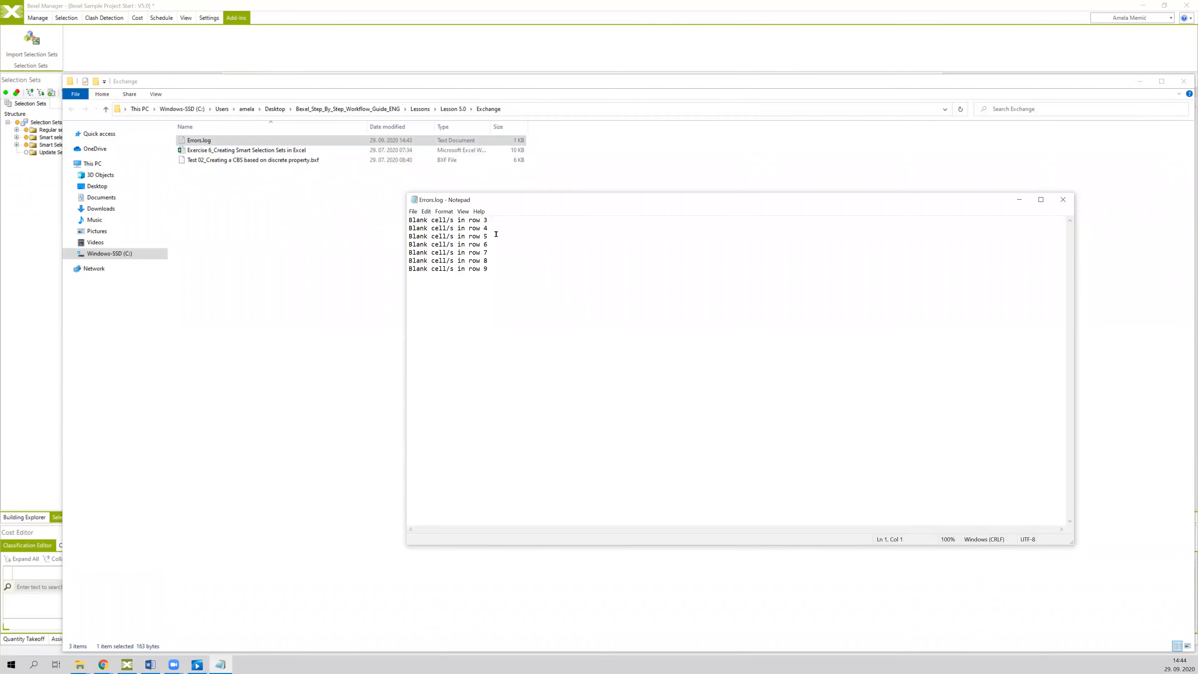
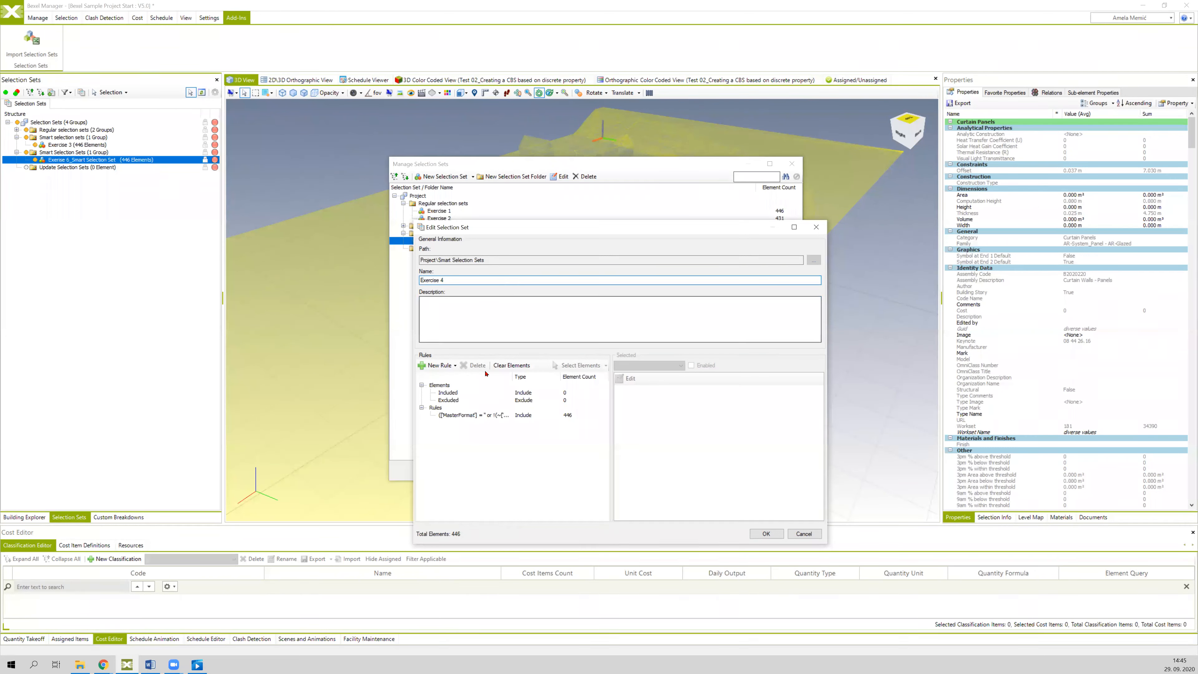
Check the MasterFormat rule, save the imported set as Exercise 4, and move it into the Smart selection sets folder beside Exercise 3
left_click(472, 415)
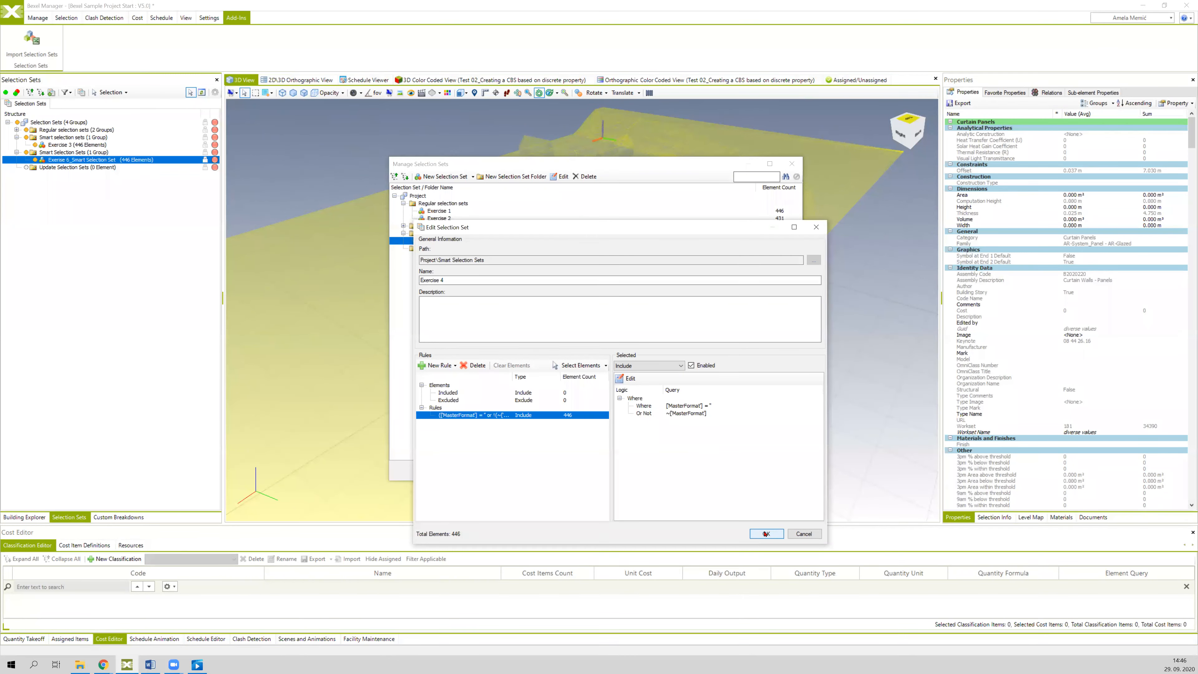
left_click(765, 533)
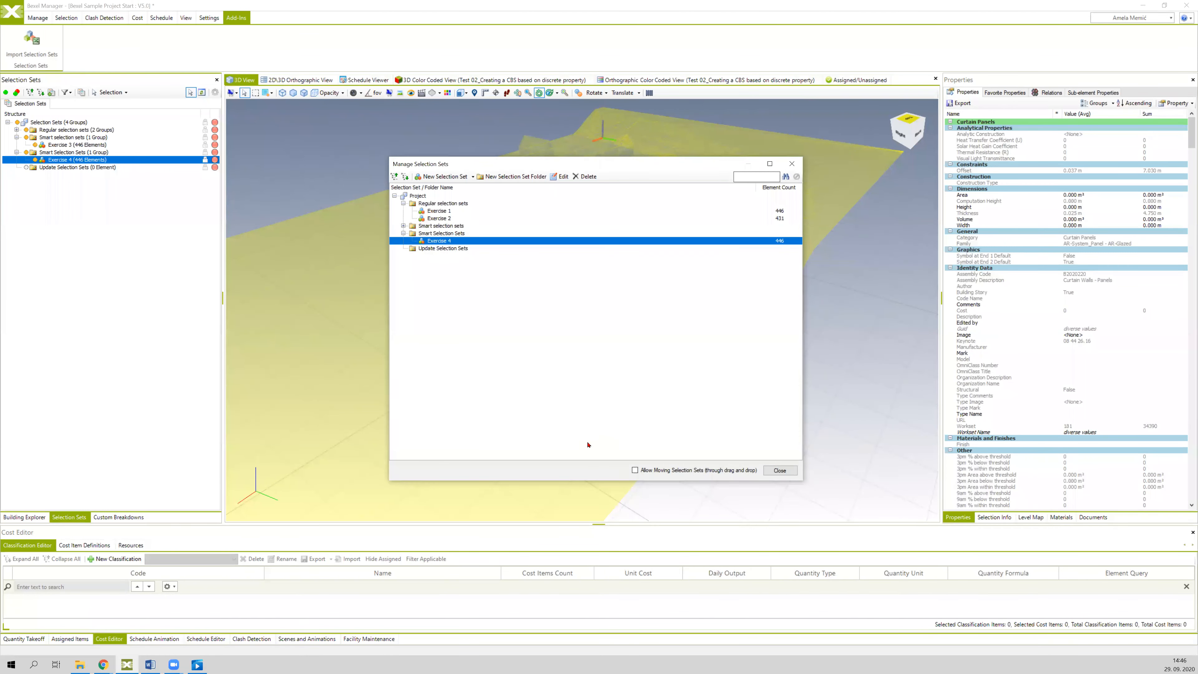
left_click(635, 470)
left_click_drag(443, 241, 444, 228)
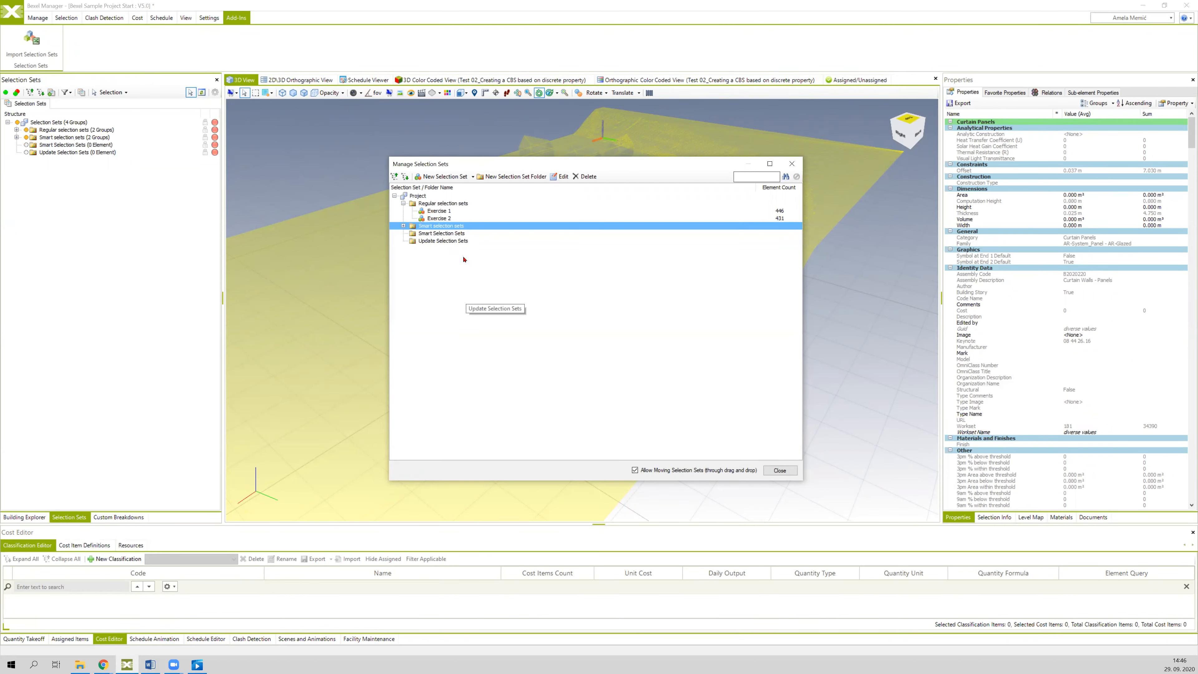
left_click(403, 226)
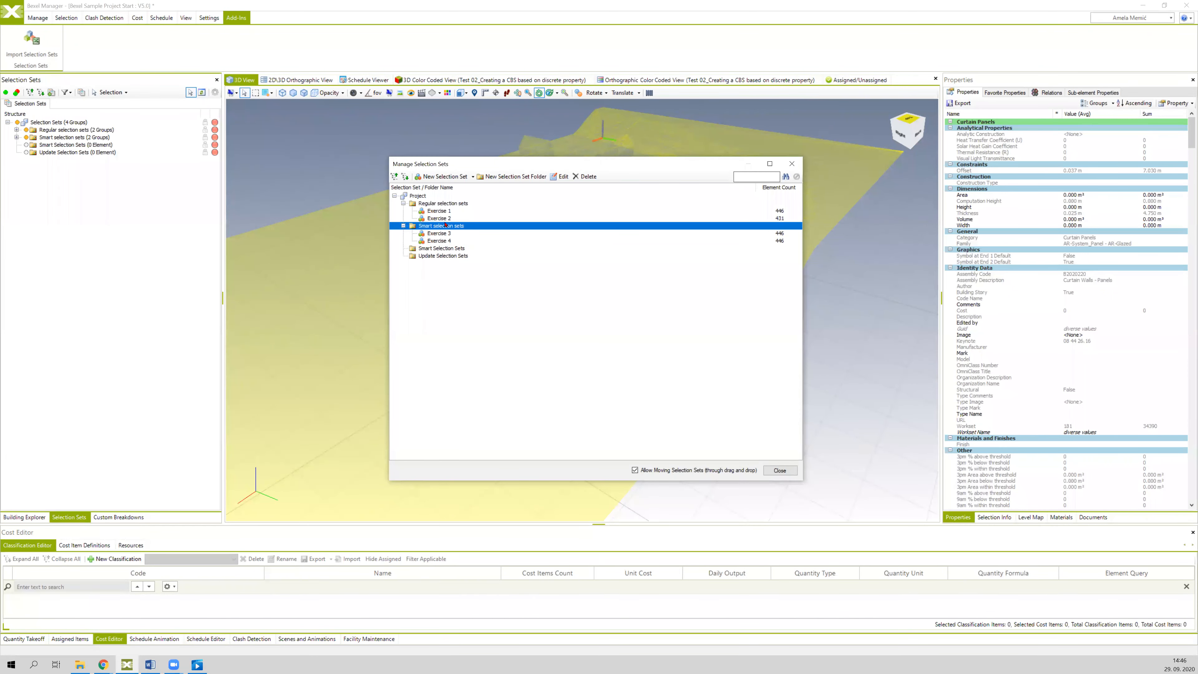
Delete the emptied imported Smart Selection Sets folder and close the selection set manager
left_click(456, 248)
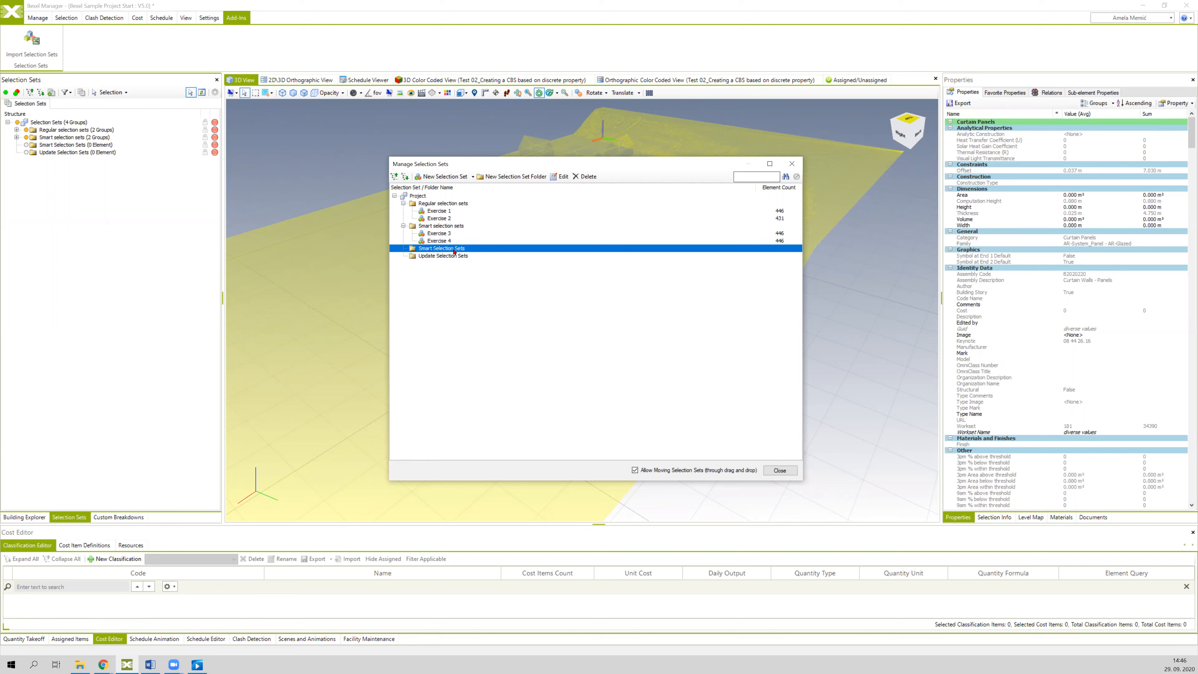
left_click(587, 176)
left_click(620, 367)
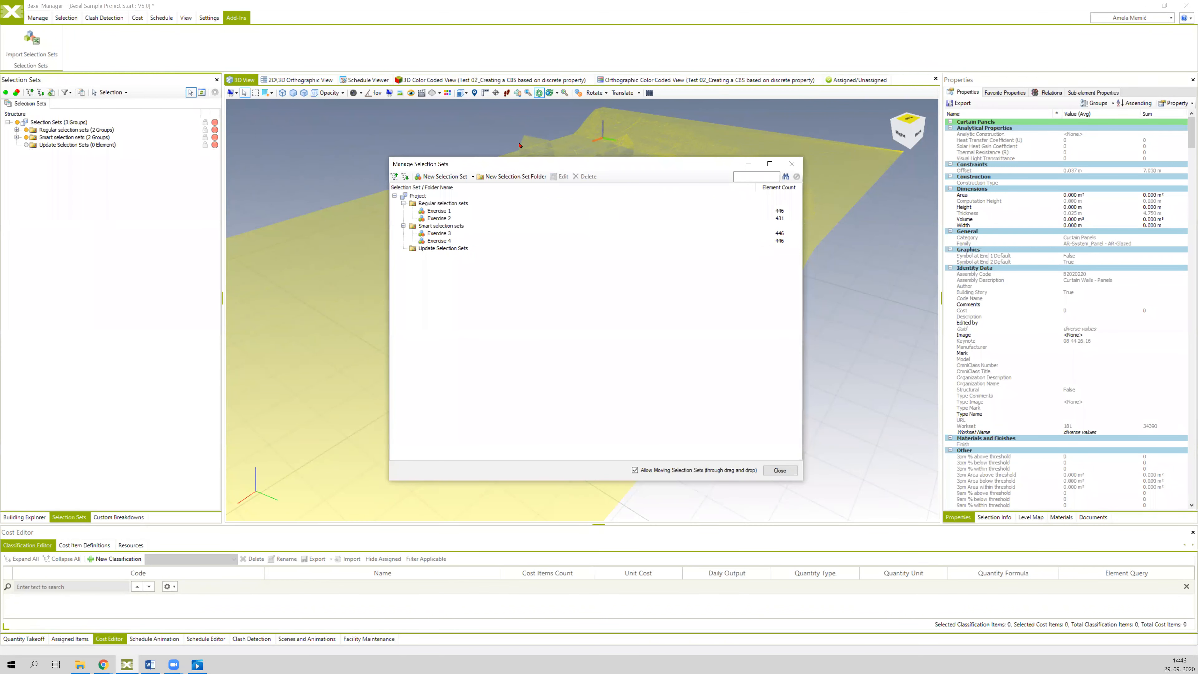
left_click_drag(561, 163, 499, 125)
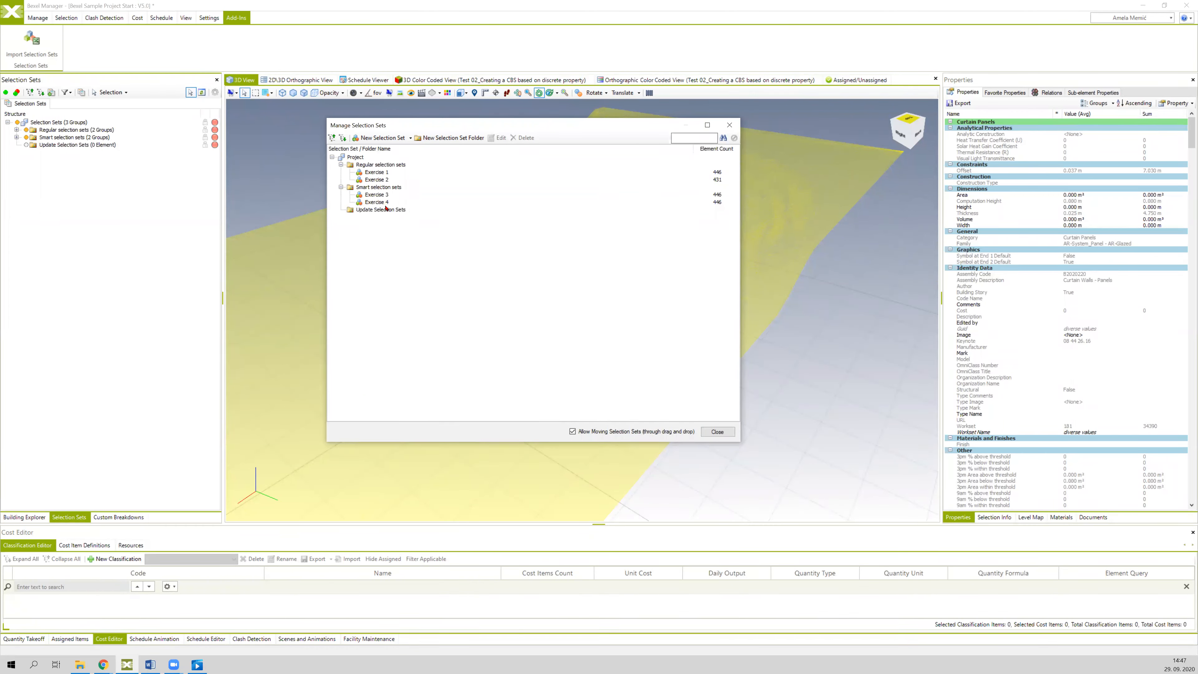
left_click(729, 125)
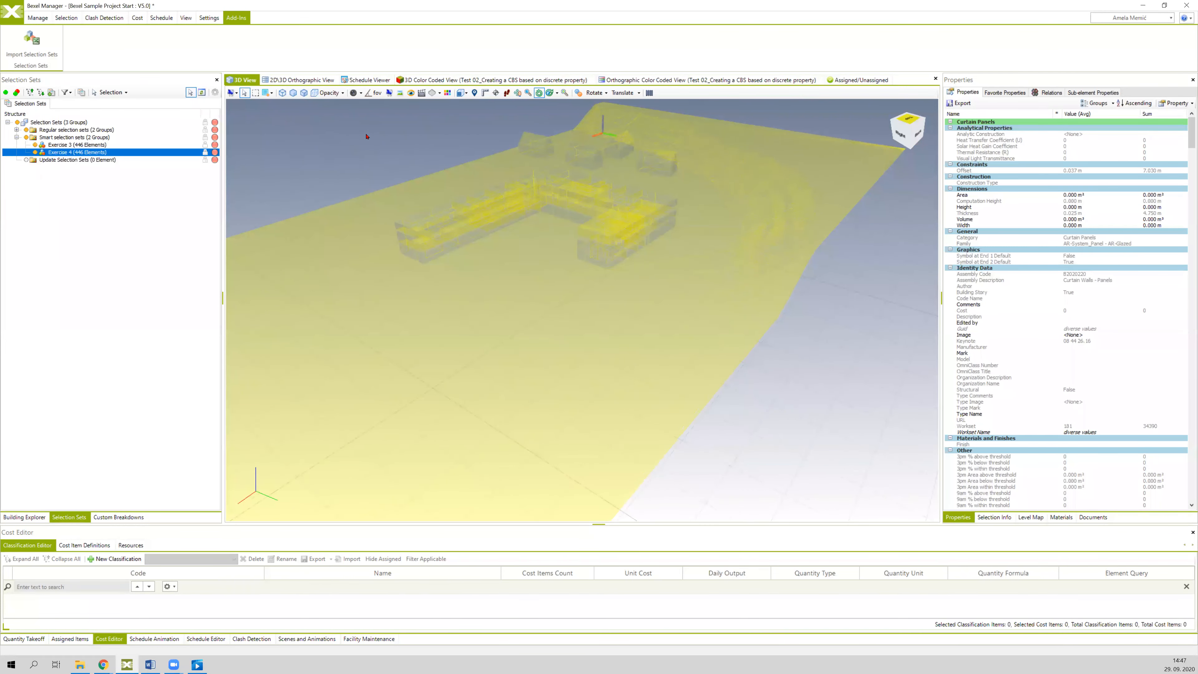
Show the building model fully shaded in the 3D view and expand the Regular selection sets folder
left_click_drag(372, 133, 514, 136)
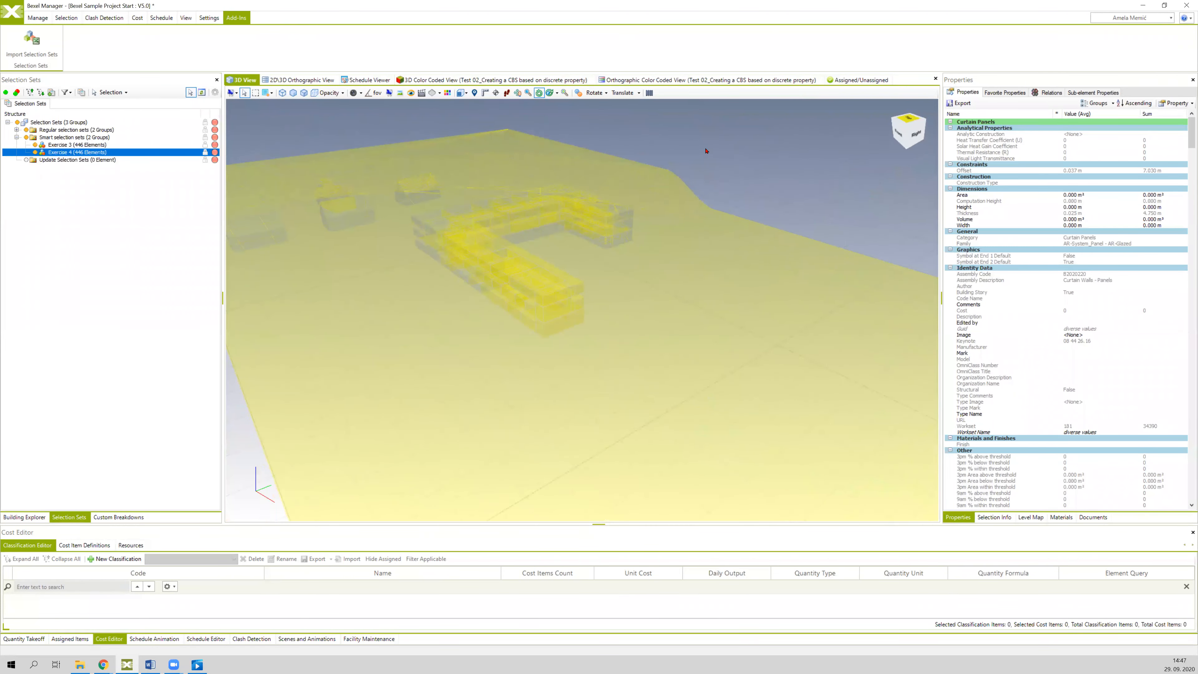
left_click_drag(706, 150, 447, 305)
left_click(304, 93)
left_click_drag(310, 126, 418, 186)
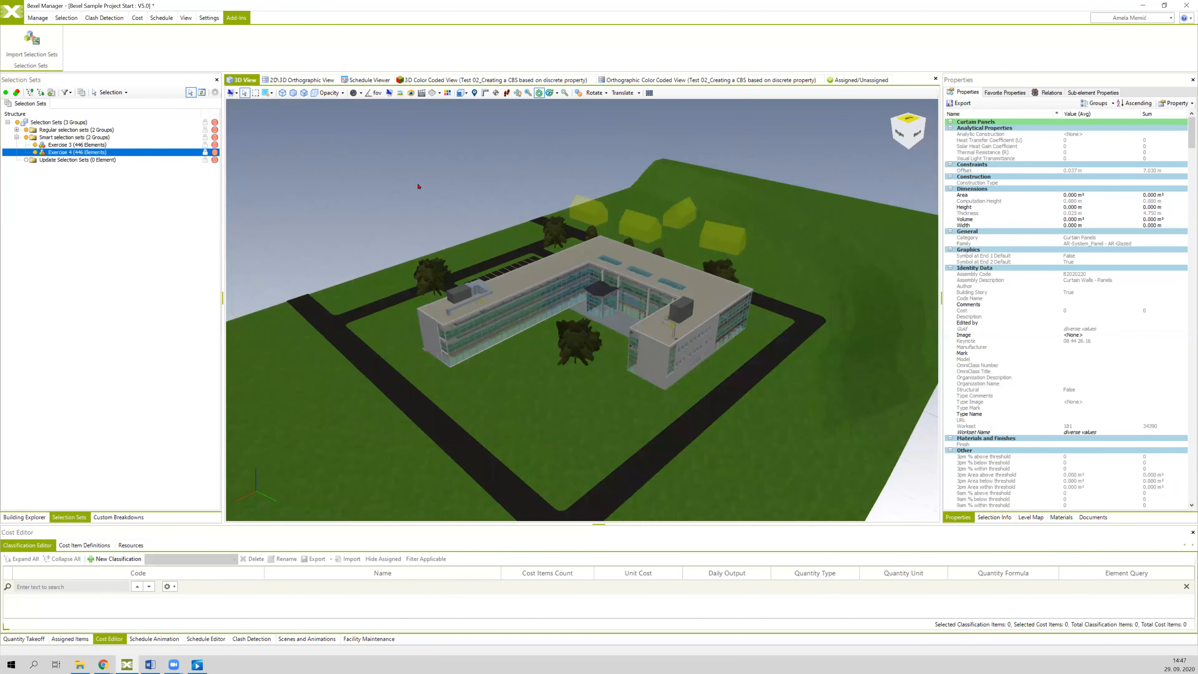
left_click(17, 130)
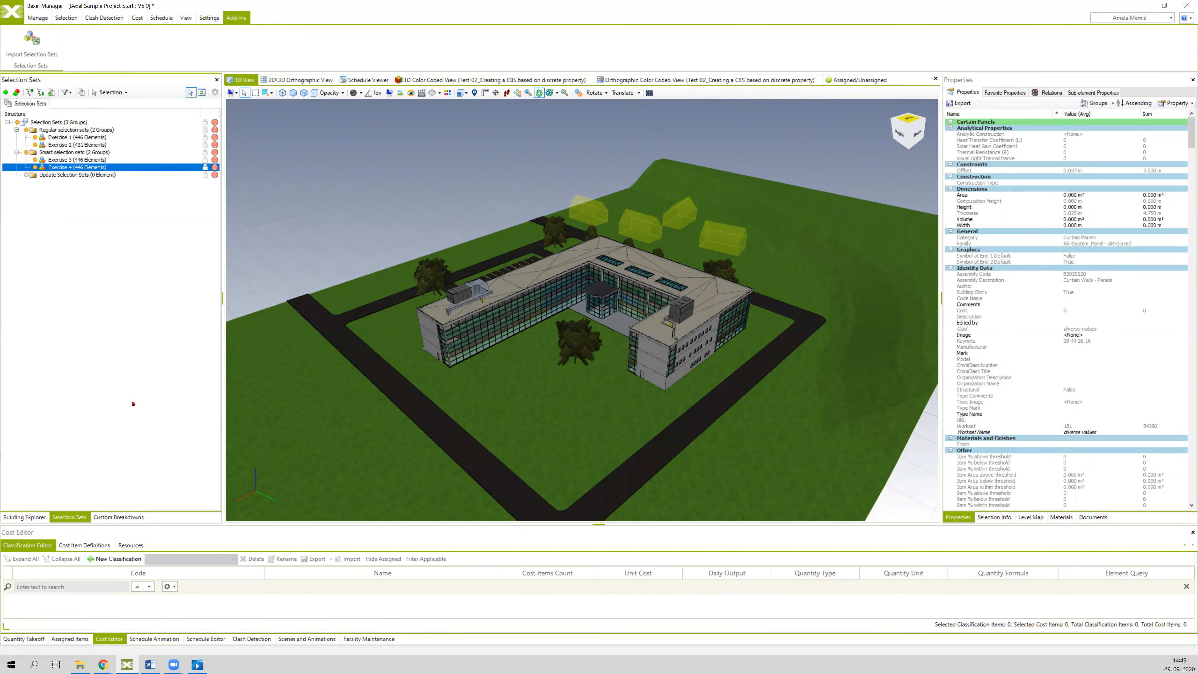
left_click_drag(300, 341, 304, 260)
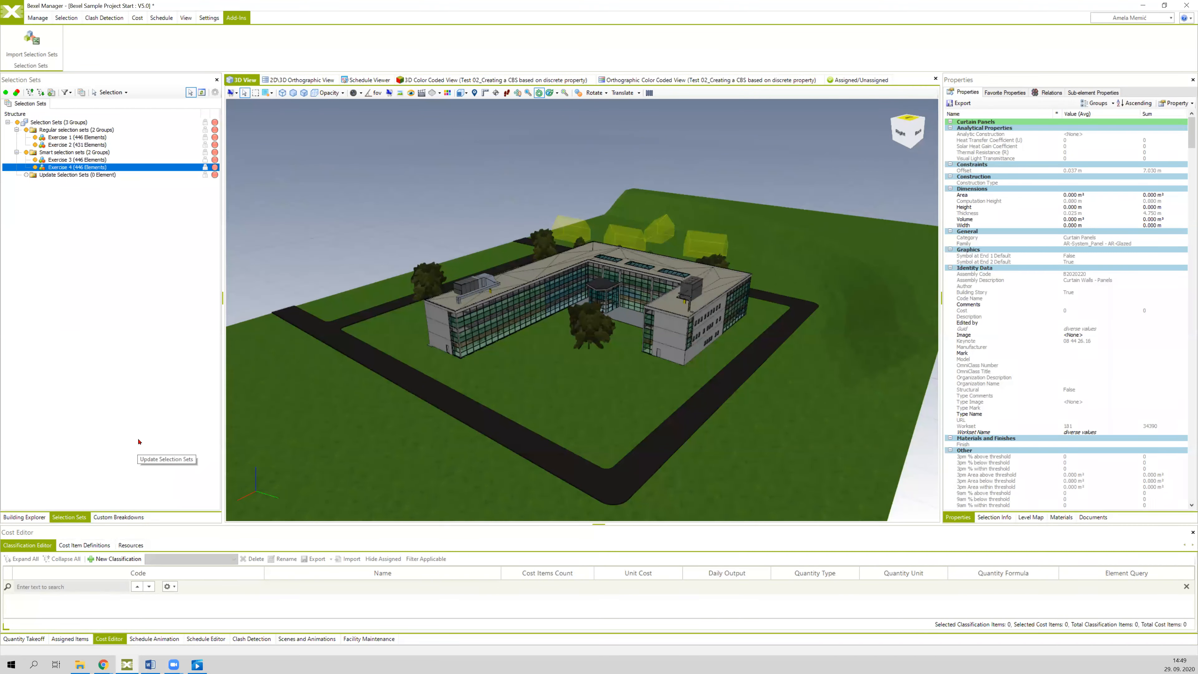
Look through the existing MasterFormat breakdown in Custom Breakdowns and clear the element selection in the 3D view
left_click(125, 517)
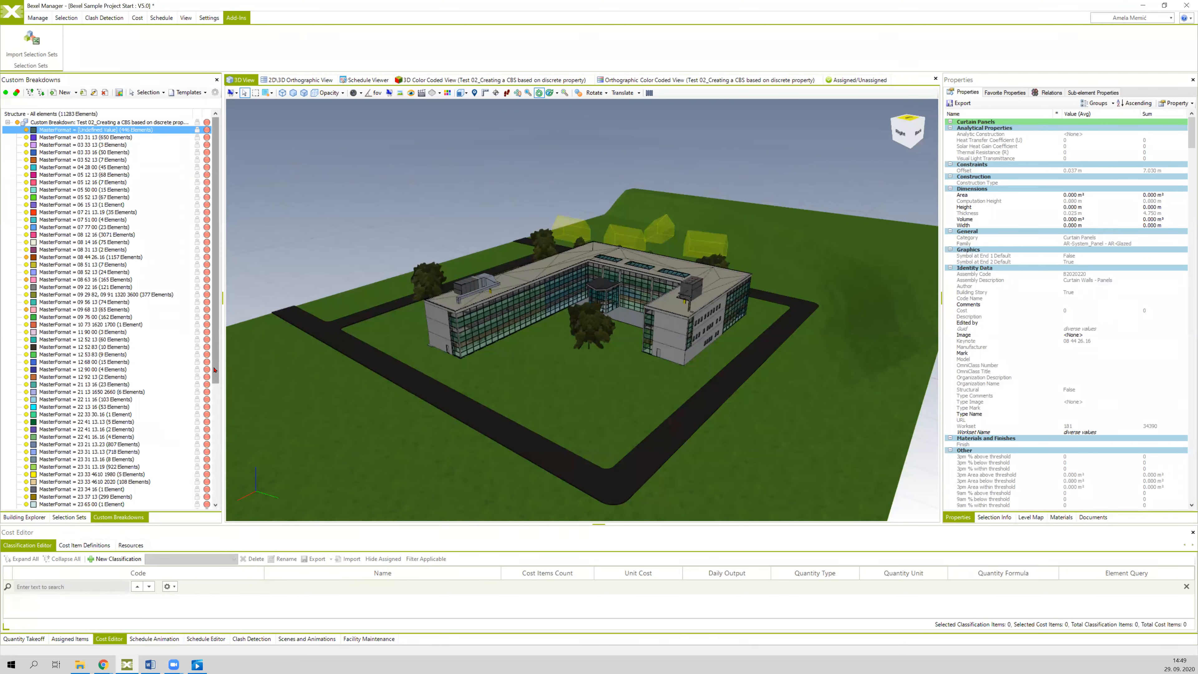
left_click_drag(215, 368, 216, 258)
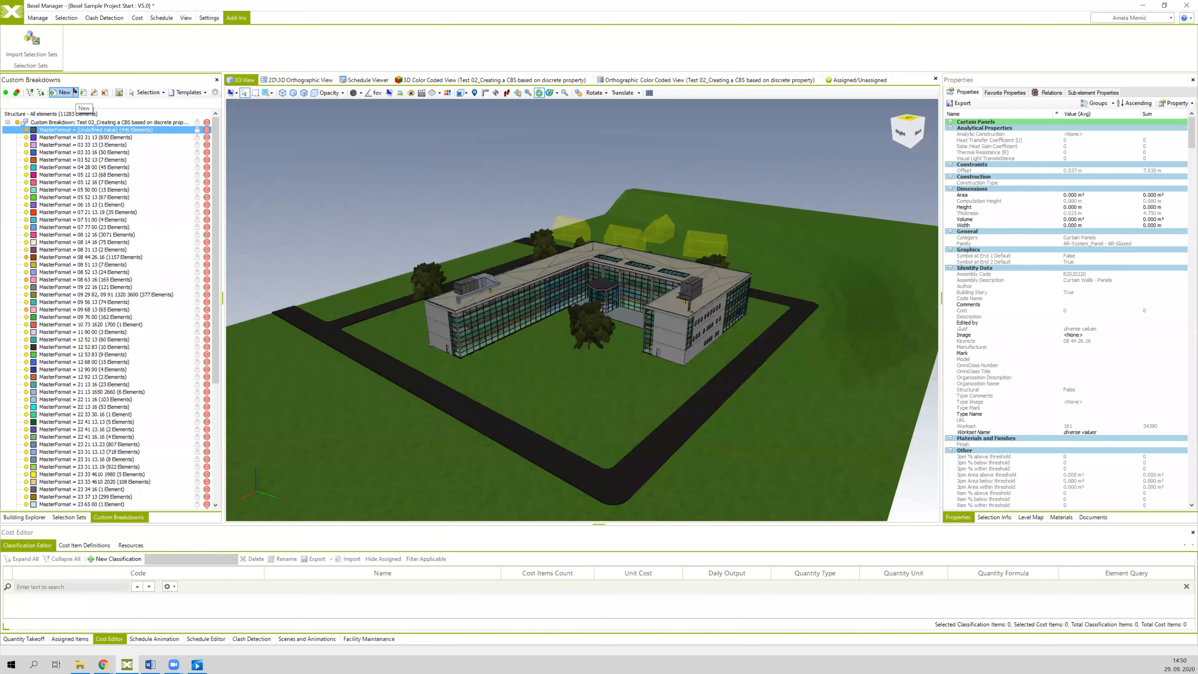
left_click(338, 173)
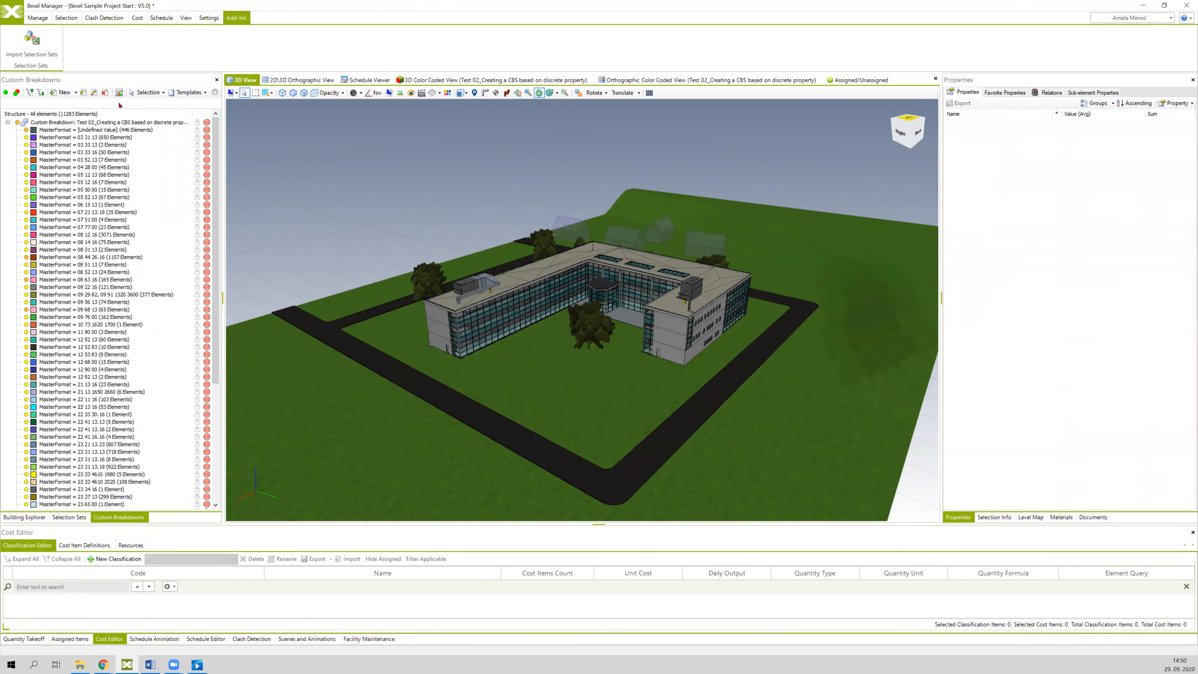
Start a new blank custom breakdown and name it Exercise 5
left_click(76, 92)
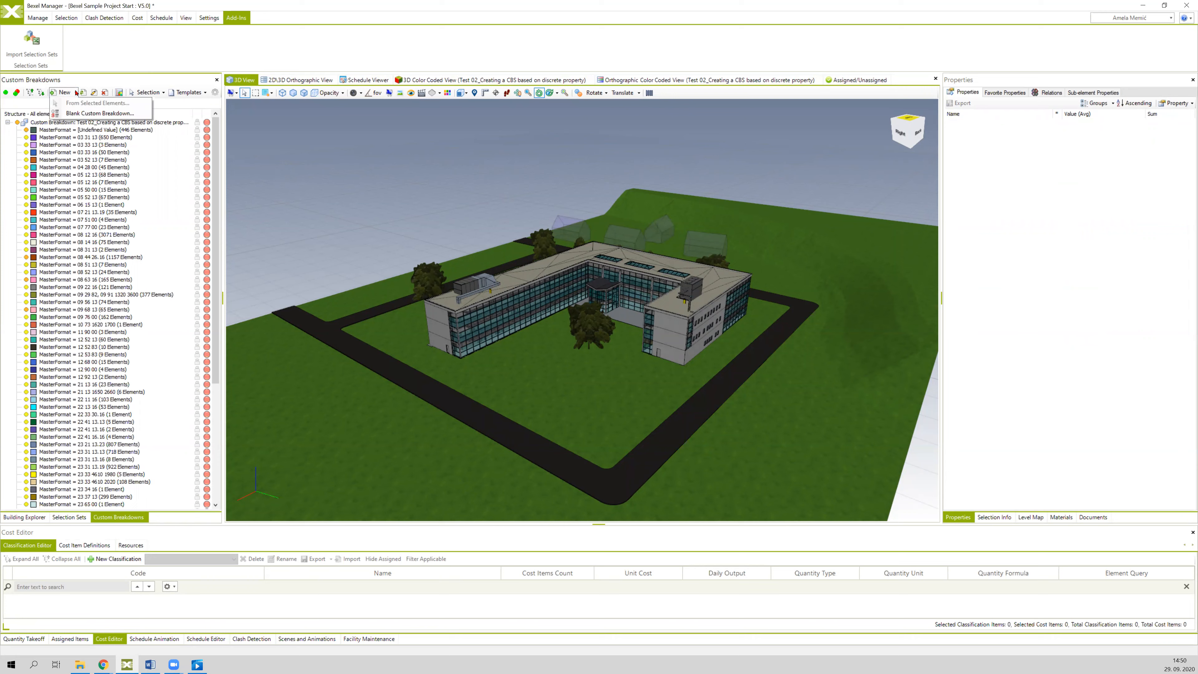
left_click(99, 114)
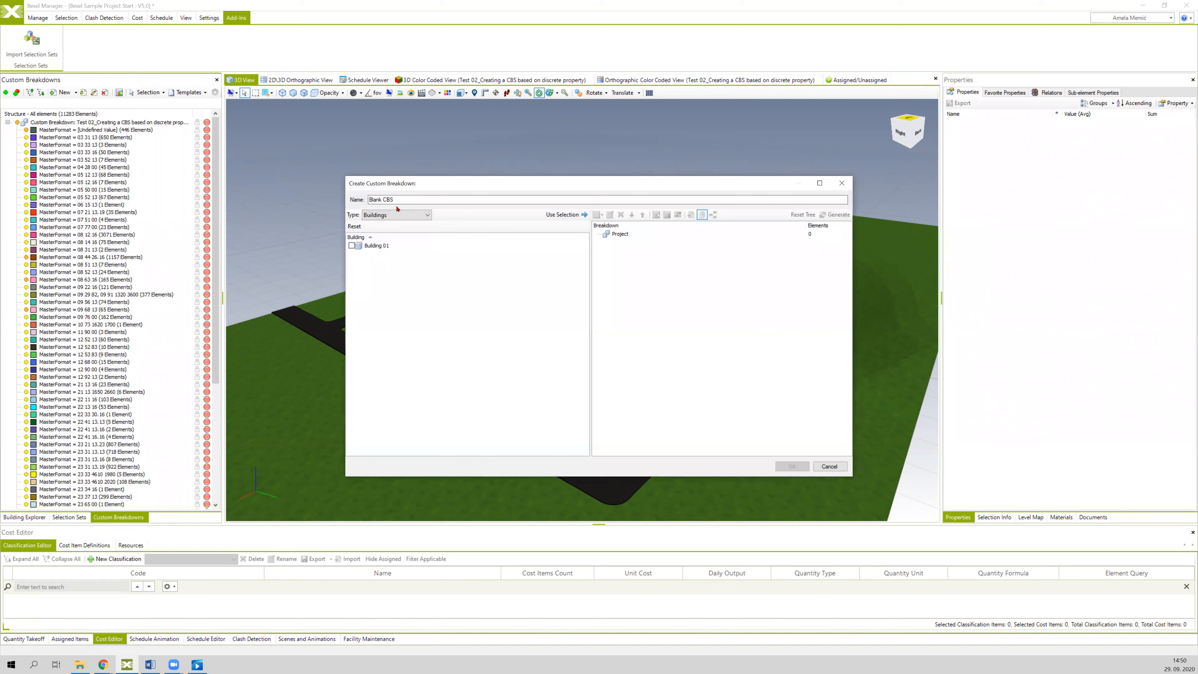
left_click_drag(394, 200, 354, 196)
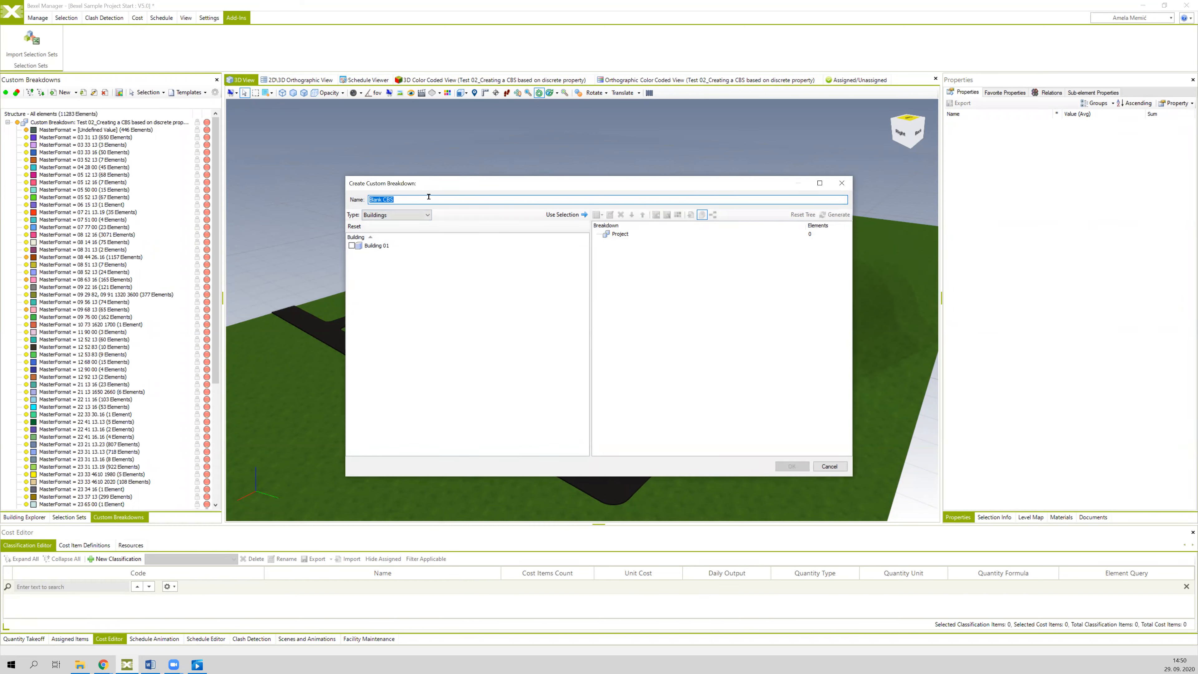
type("Exercise 5")
Keep the selection type as Buildings and apply Building 01 as the element selection for the Exercise 5 breakdown
left_click(396, 215)
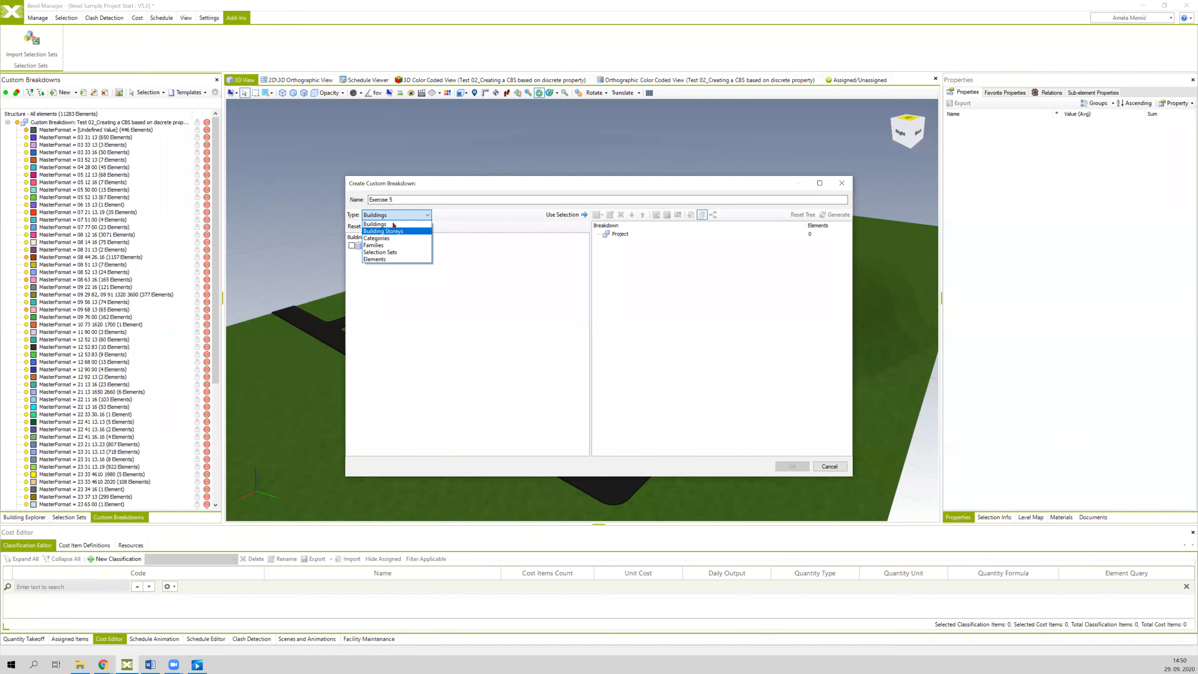
left_click(375, 224)
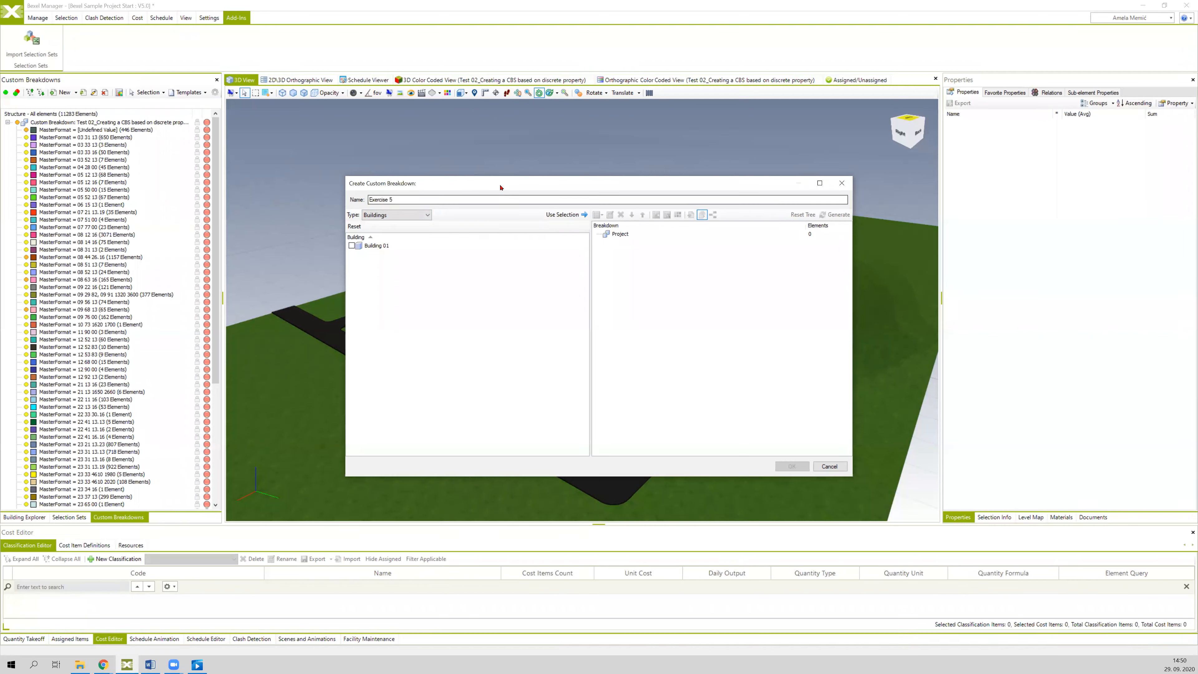
left_click_drag(501, 188, 494, 168)
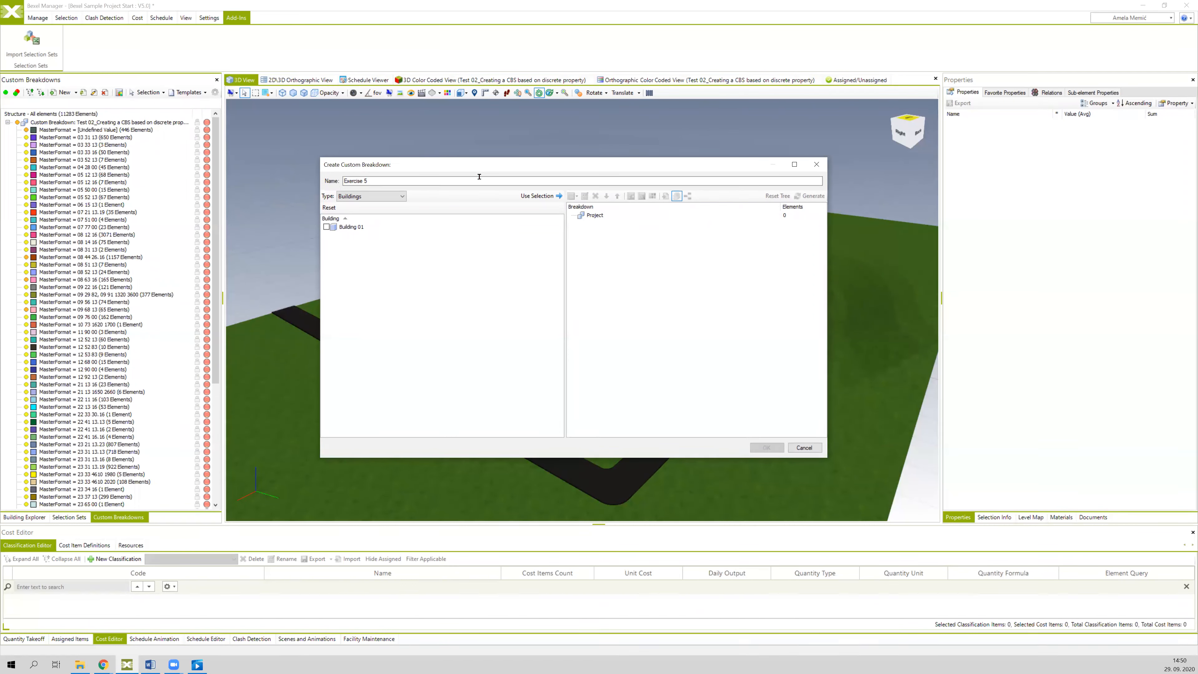
left_click(328, 228)
left_click(540, 200)
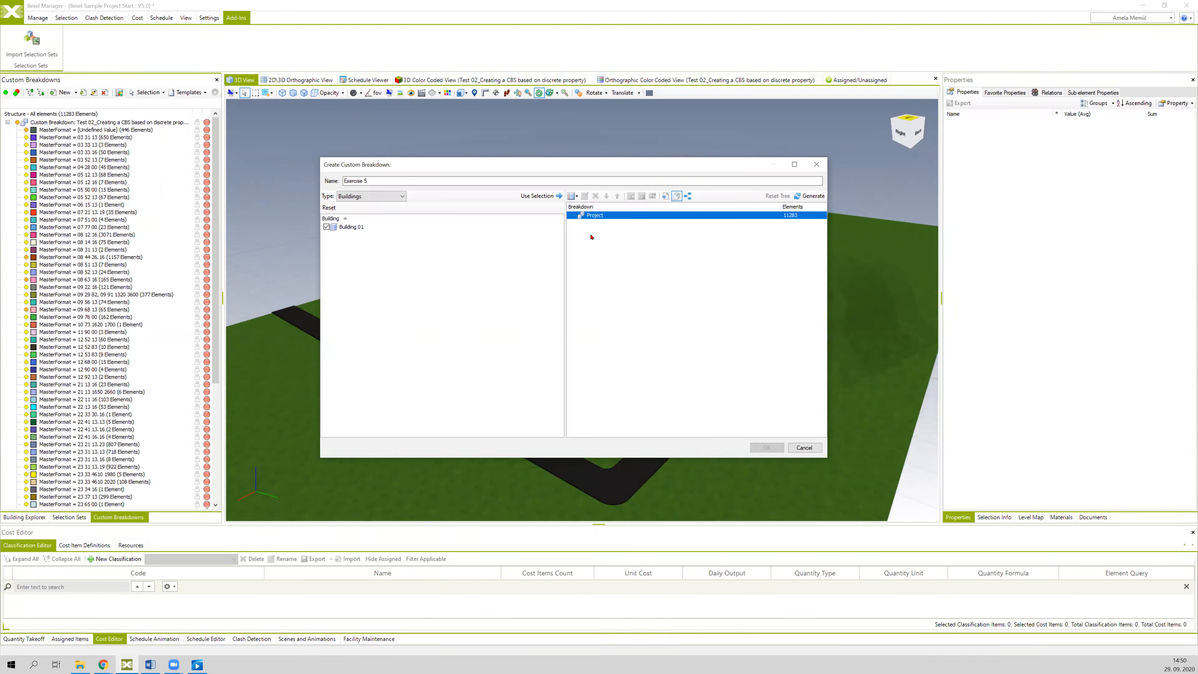
Add a grouping by the discrete property Construction Sequence under the project in the Exercise 5 breakdown, filtering the properties with "con"
left_click(576, 198)
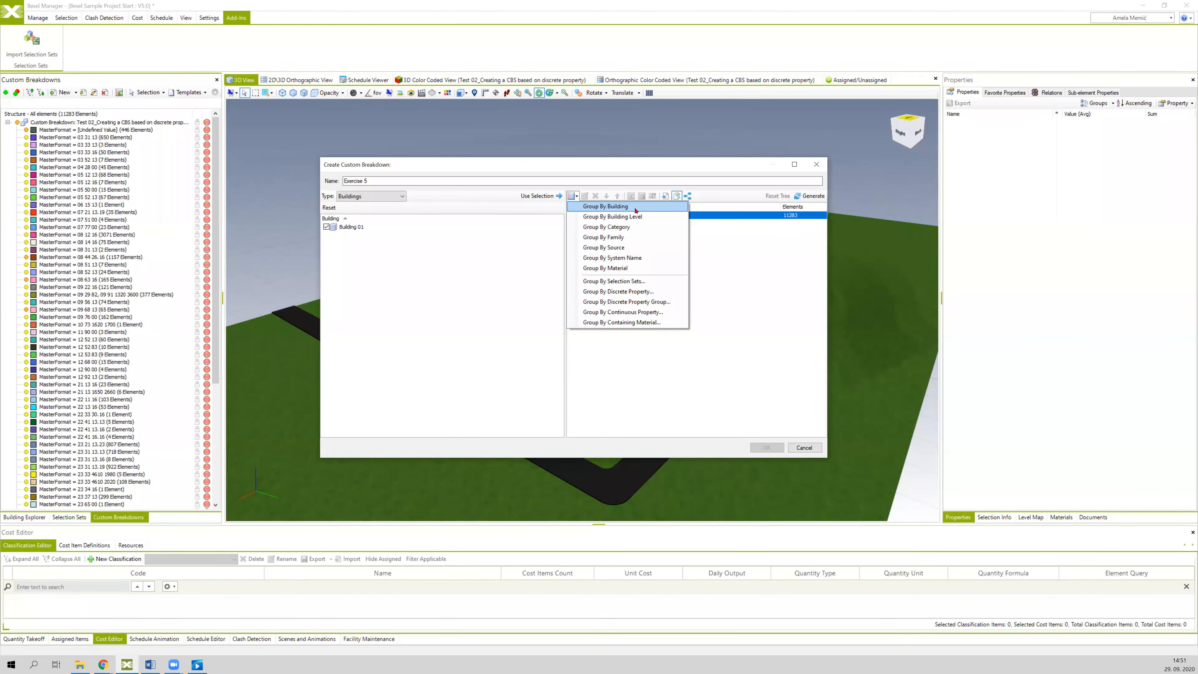
left_click(648, 291)
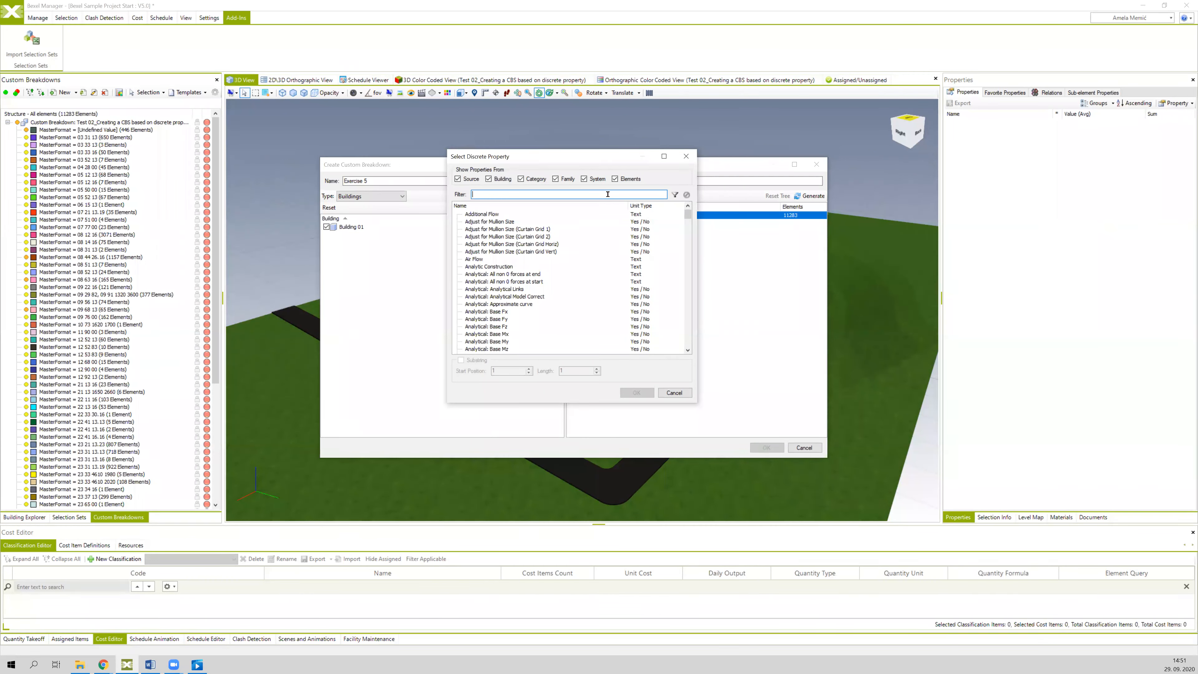
type("con")
left_click(675, 195)
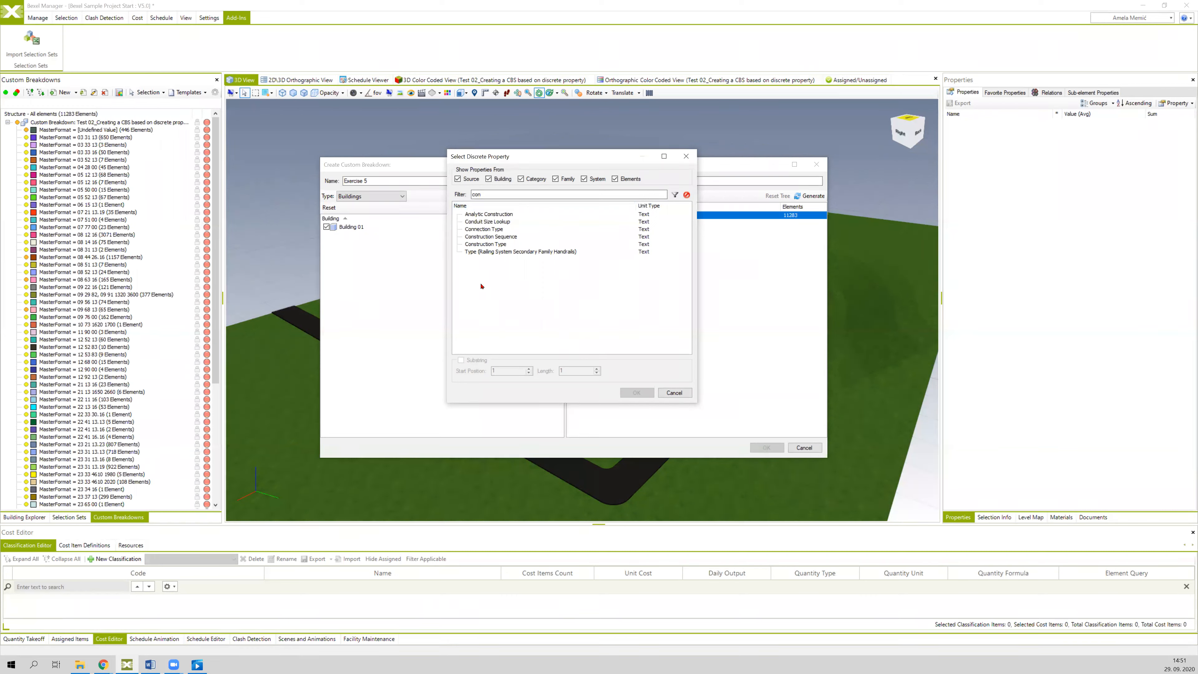
left_click(494, 238)
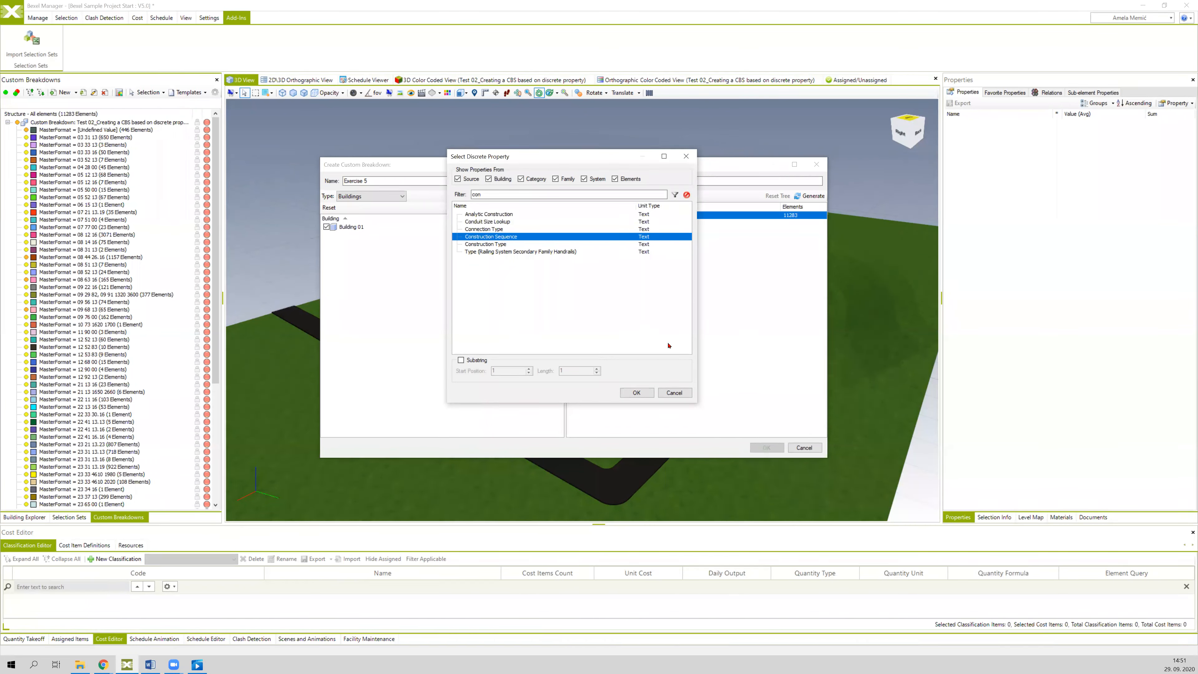
left_click(636, 392)
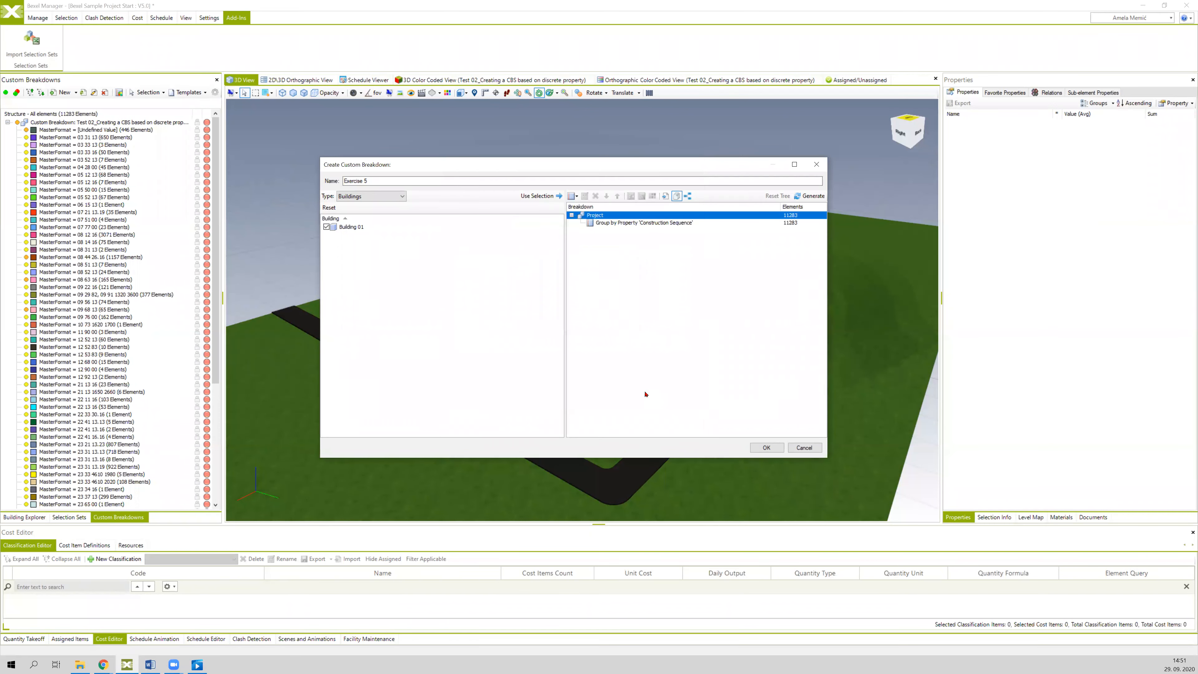
Apply the Construction Sequence grouping and create the Exercise 5 custom breakdown
left_click(658, 224)
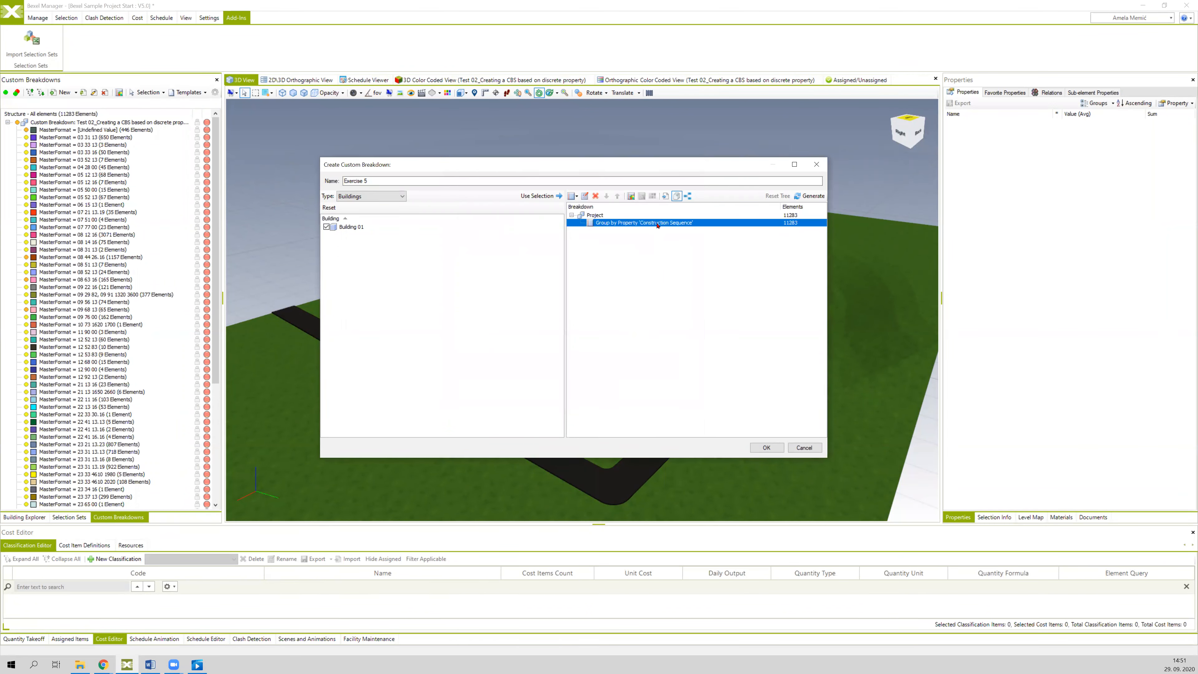
left_click(632, 196)
left_click(768, 448)
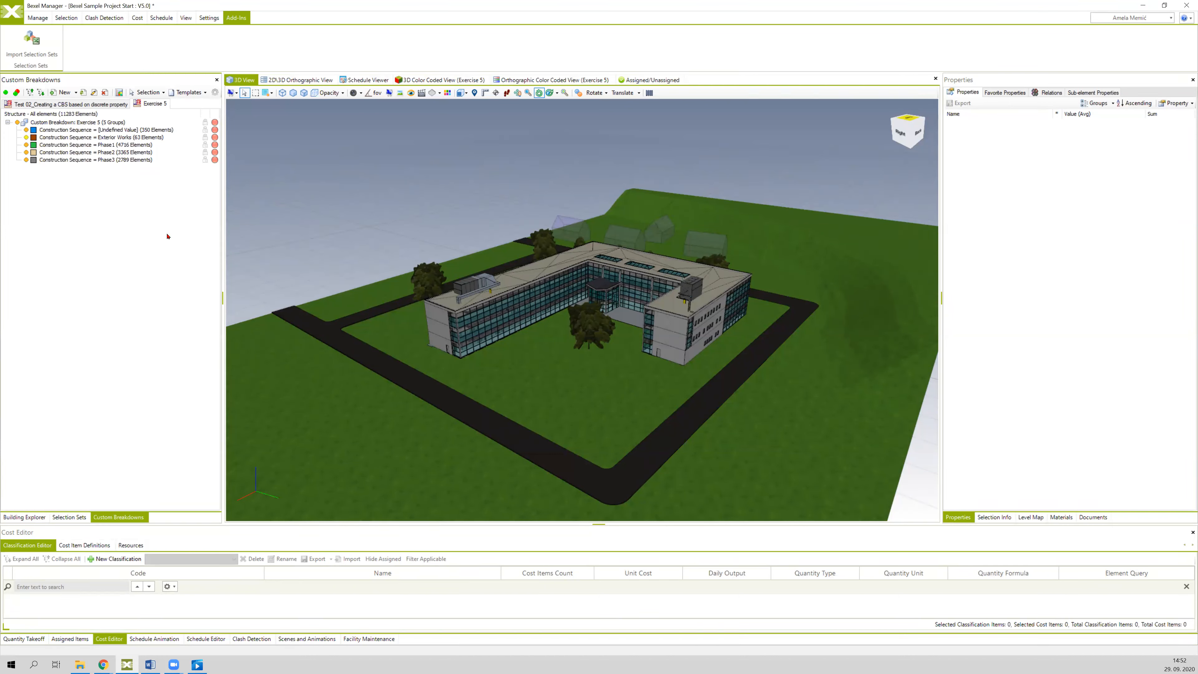
Start the Creation Wizard from Custom Breakdown in the selection set manager
left_click(71, 516)
left_click(114, 516)
left_click(69, 517)
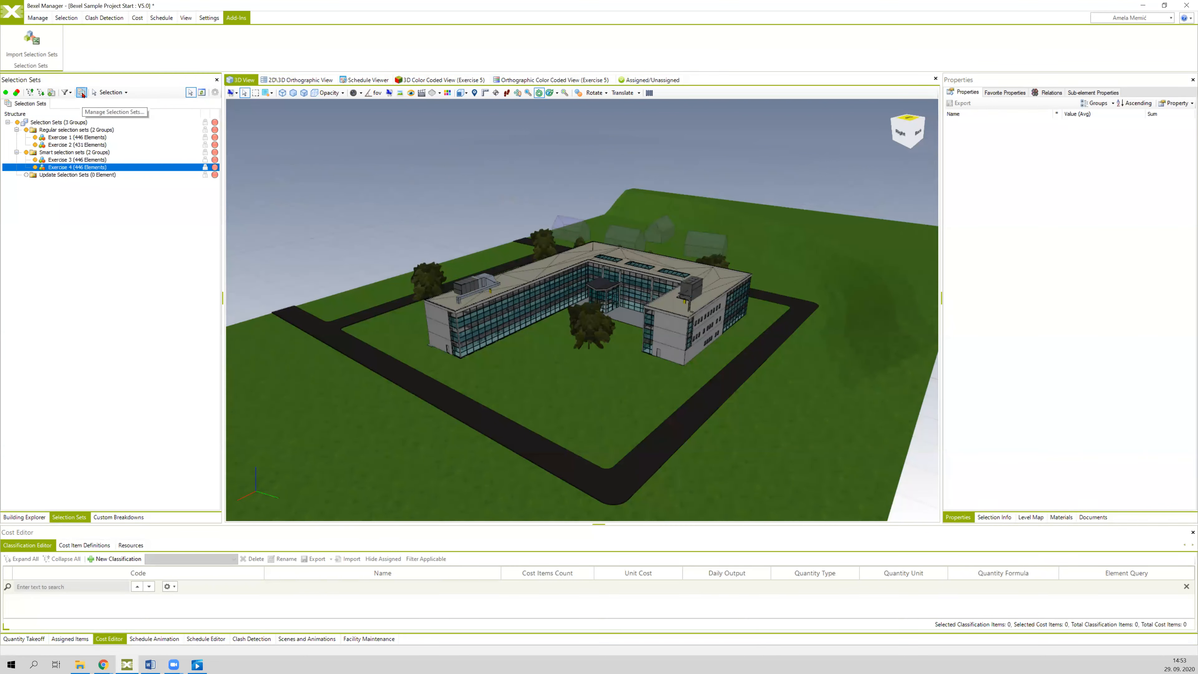
left_click(72, 235)
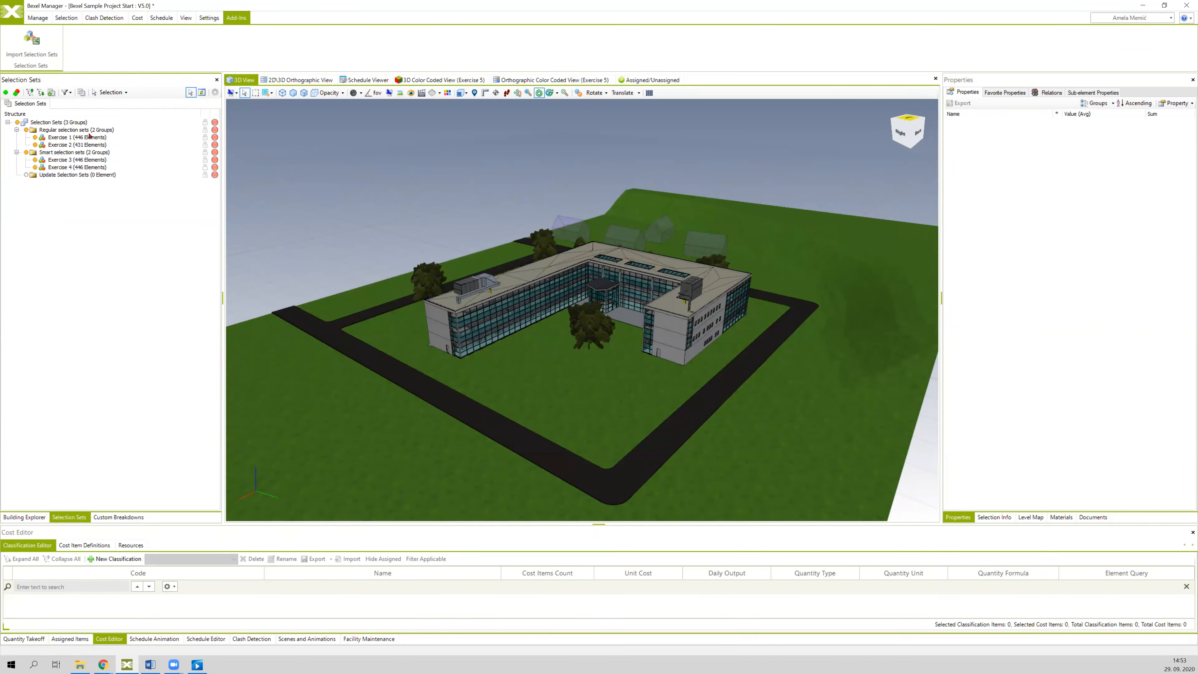
left_click(82, 93)
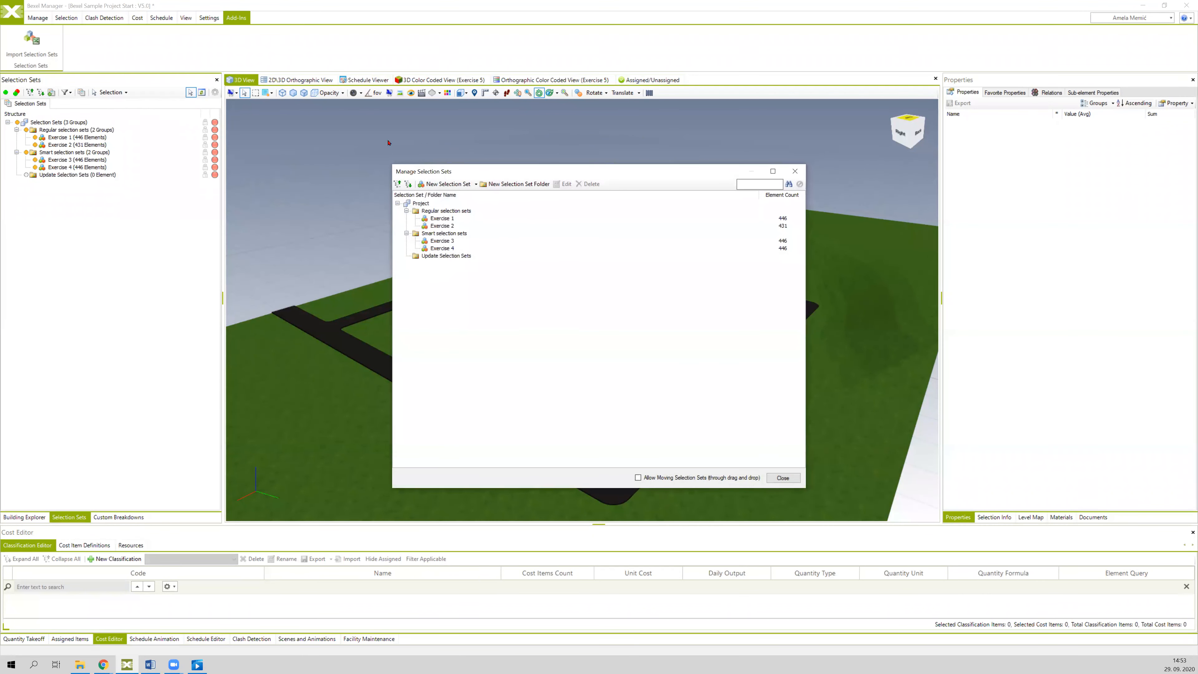
left_click_drag(483, 171, 483, 124)
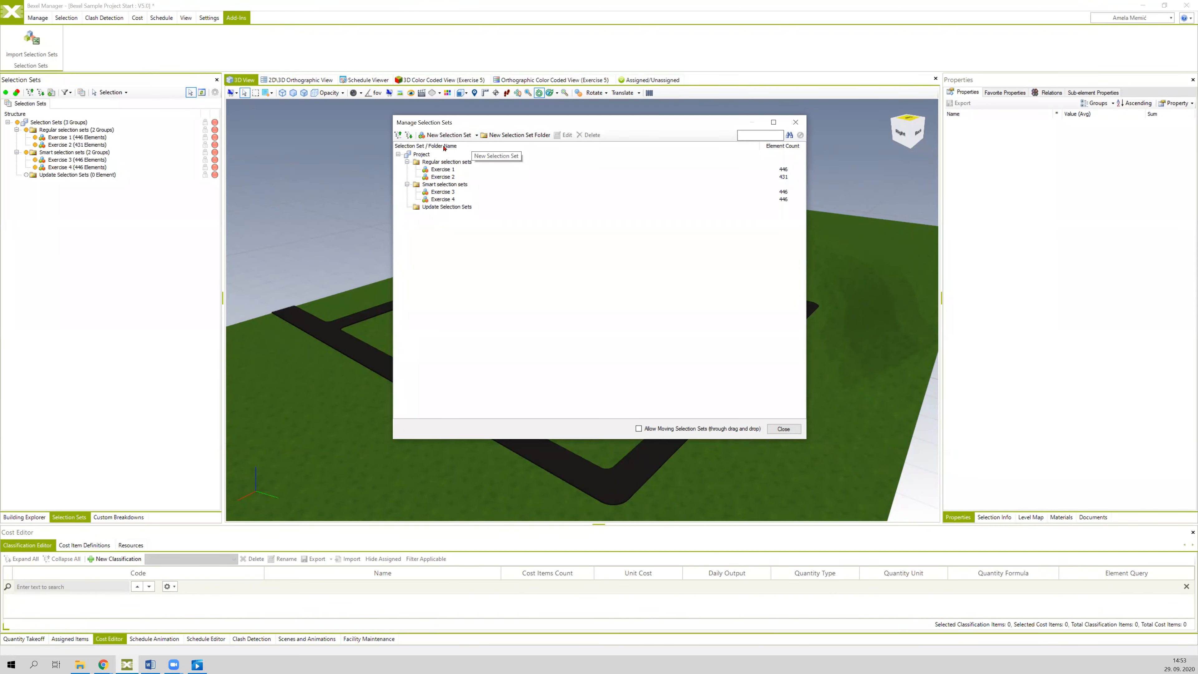
left_click(476, 136)
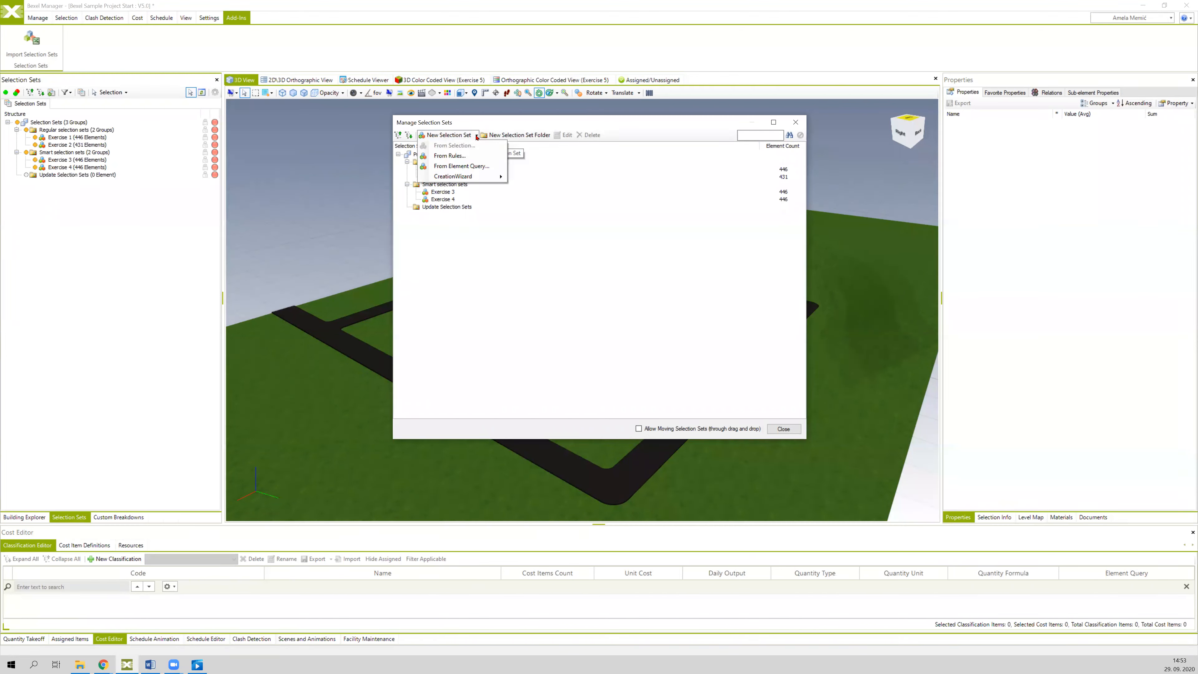
mouse_move(465, 175)
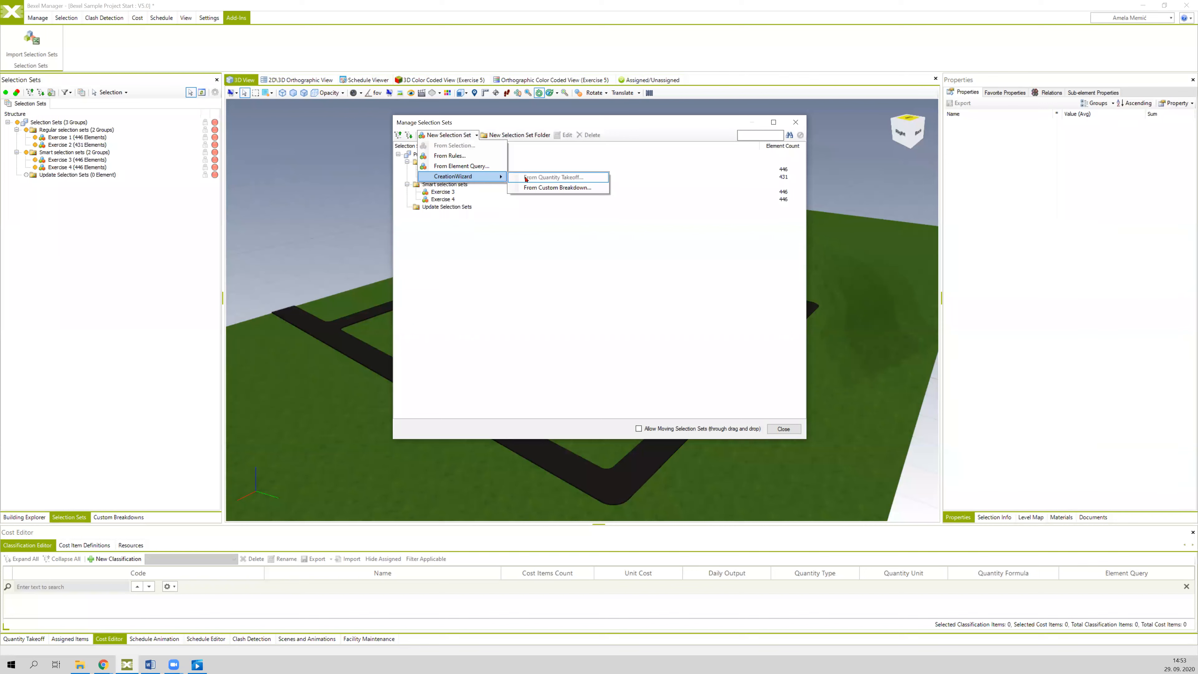
left_click(591, 188)
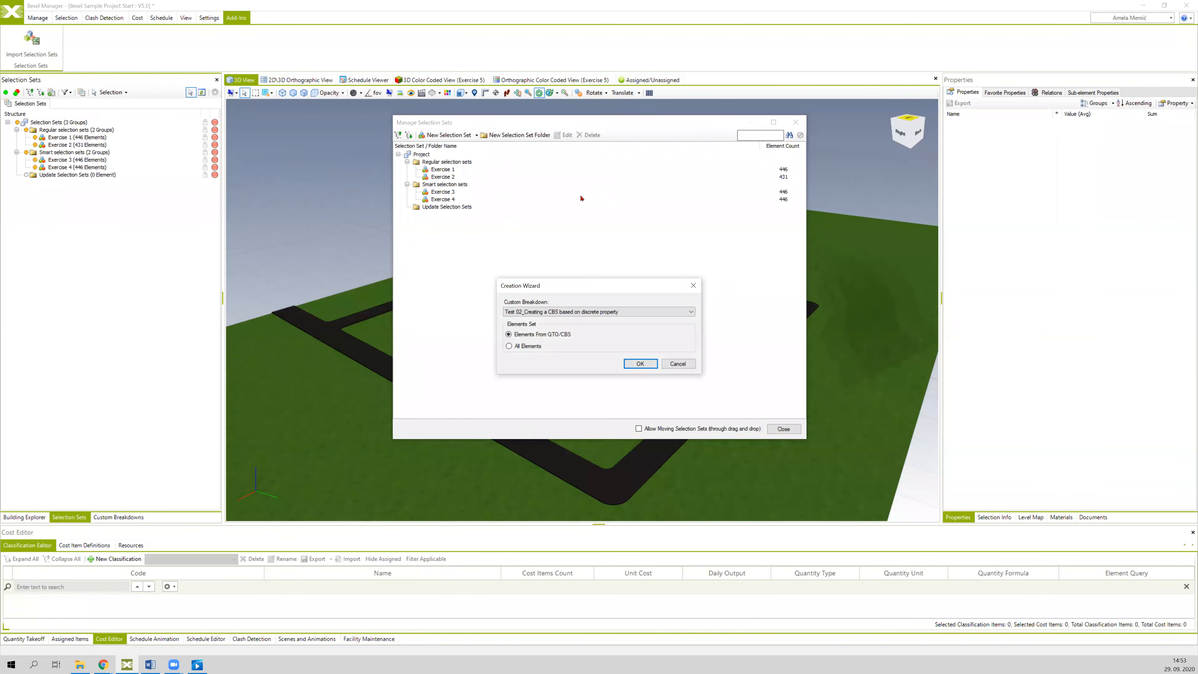
Create selection sets from the Exercise 5 breakdown using Elements From QTO/CBS, and close the selection set manager
left_click_drag(545, 290, 543, 253)
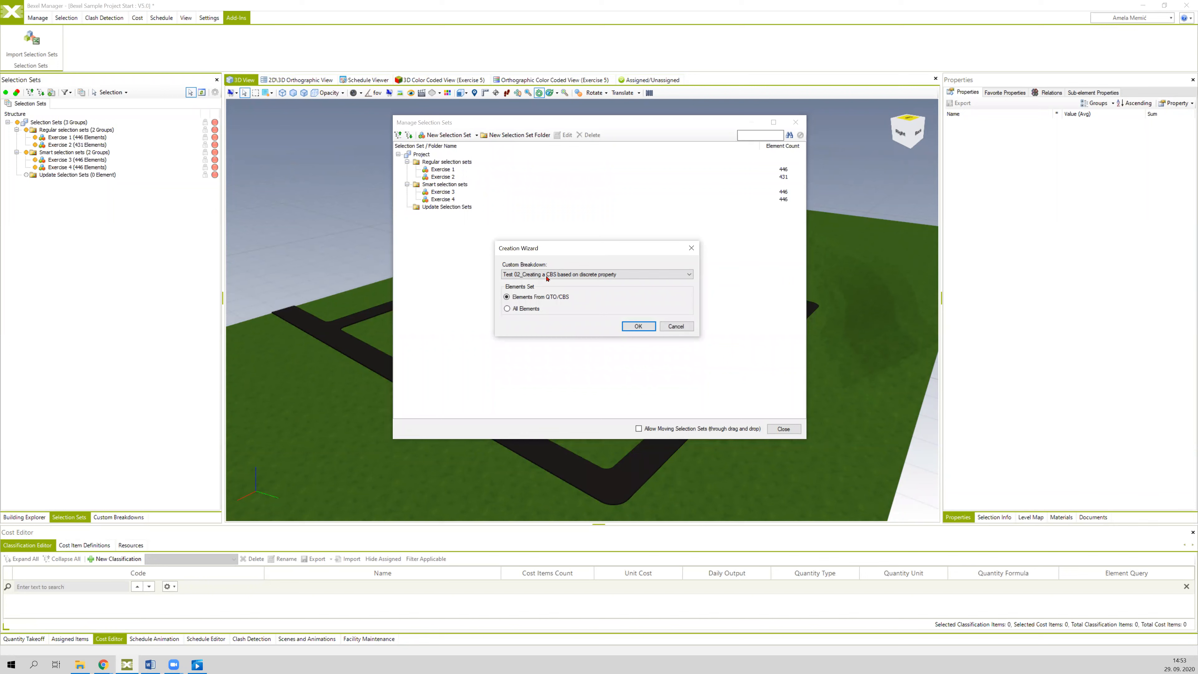
left_click(587, 275)
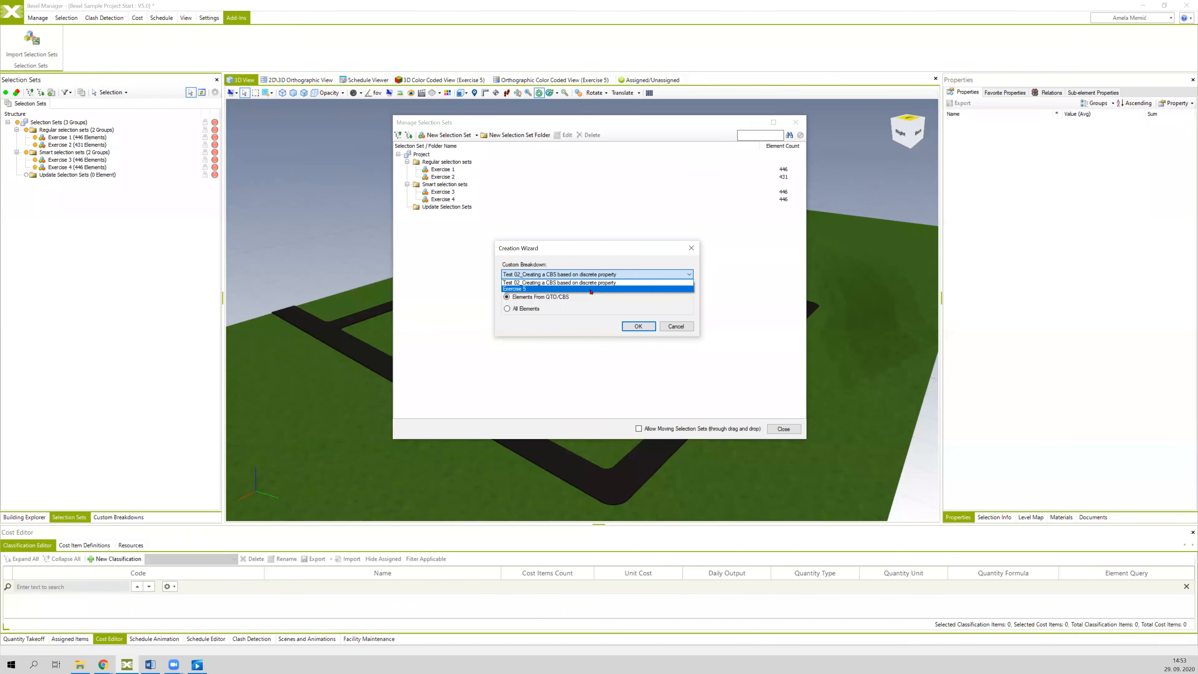
left_click(590, 289)
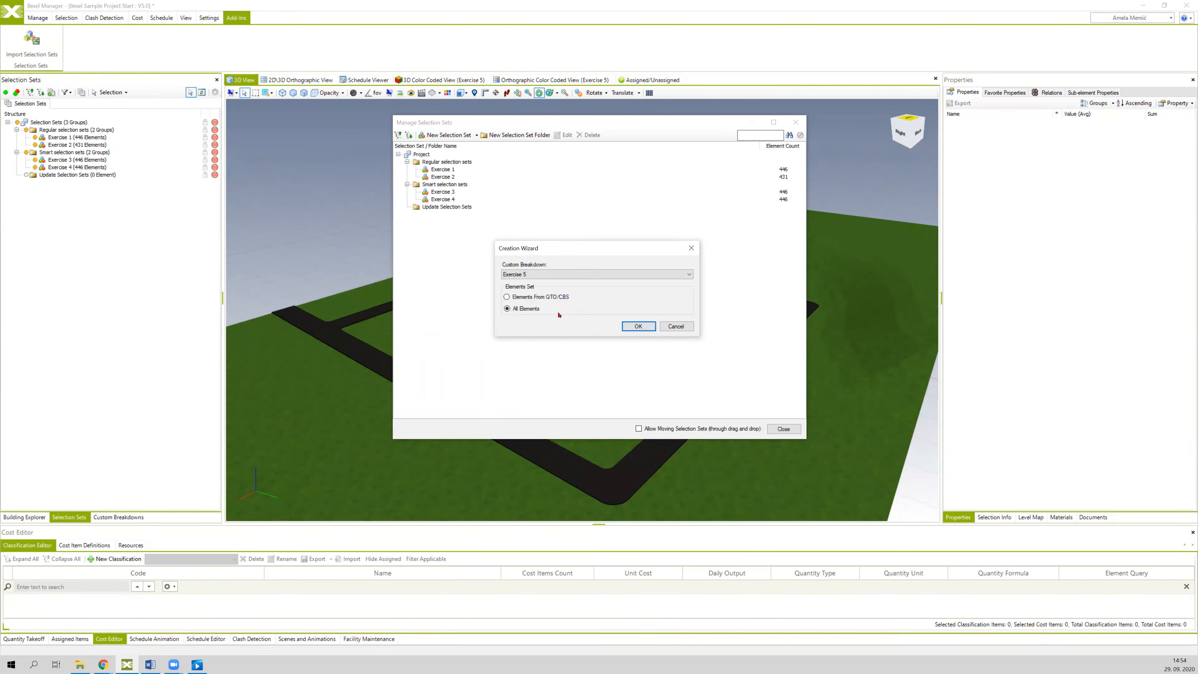
left_click(520, 297)
left_click(638, 326)
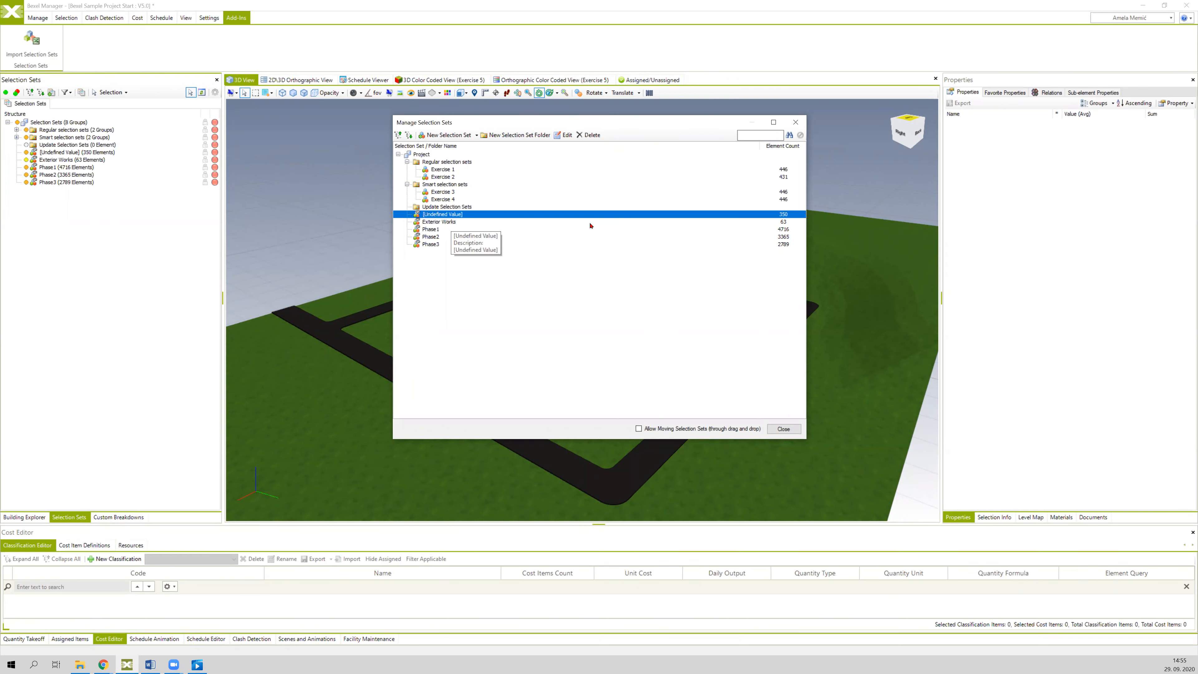
left_click(783, 428)
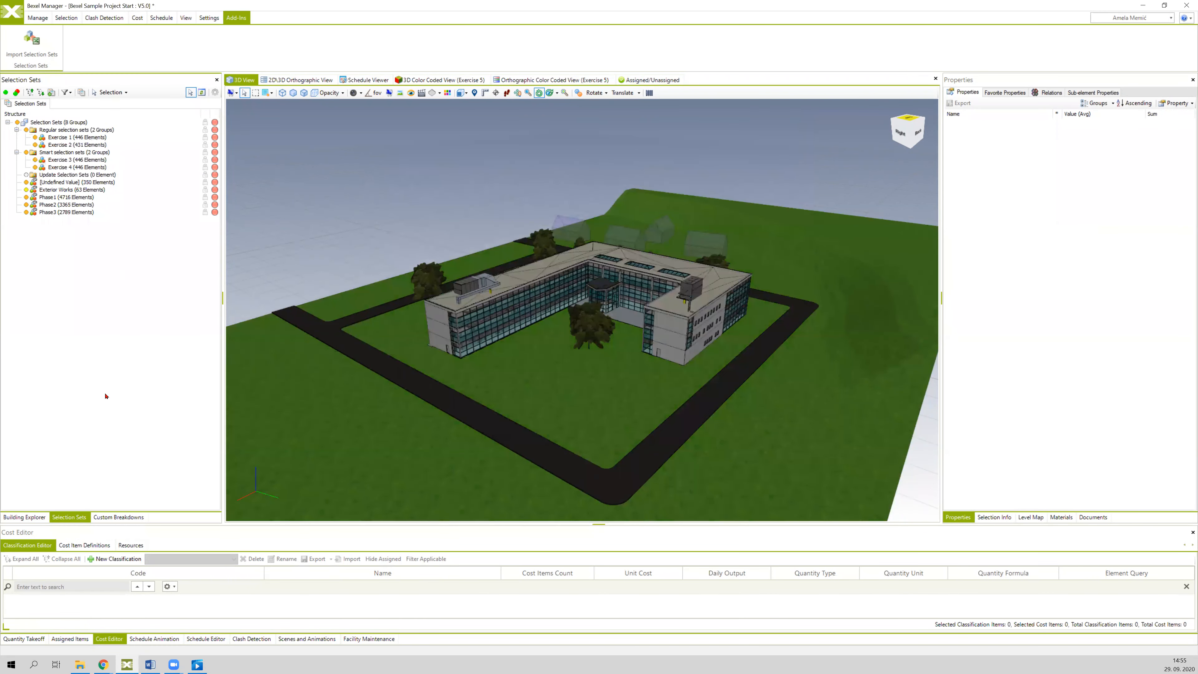
Inspect the undefined-value group of the Exercise 5 breakdown and the Phase1 selection set in the 3D view
left_click(99, 517)
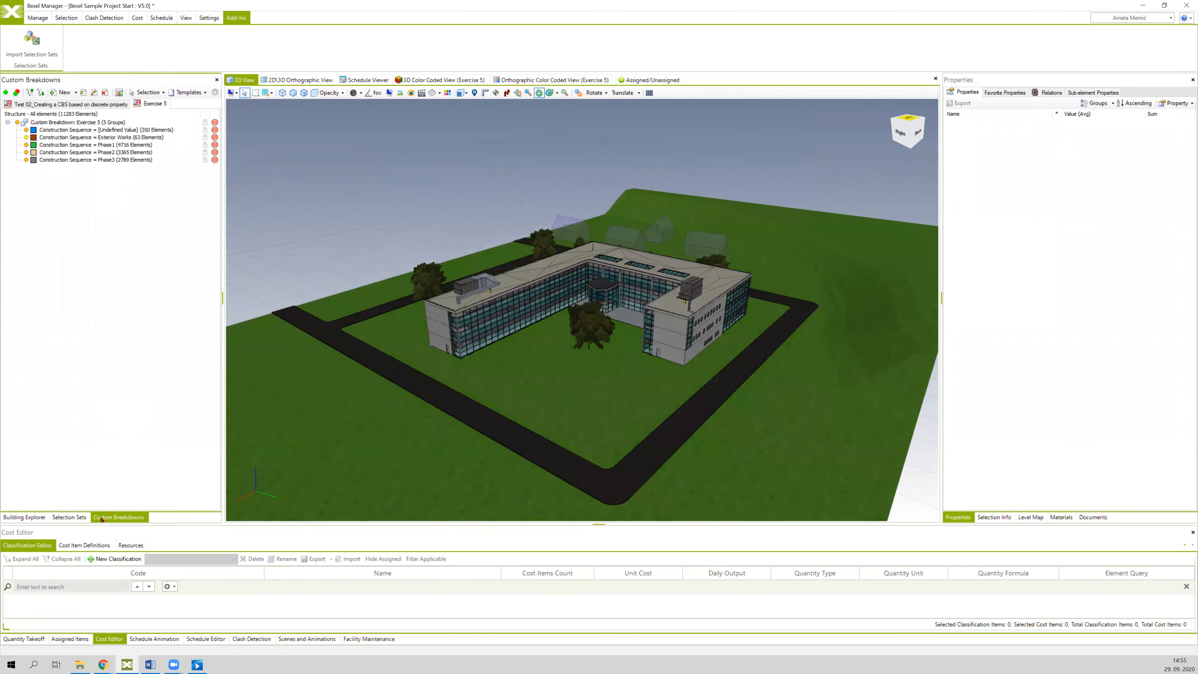
left_click(155, 131)
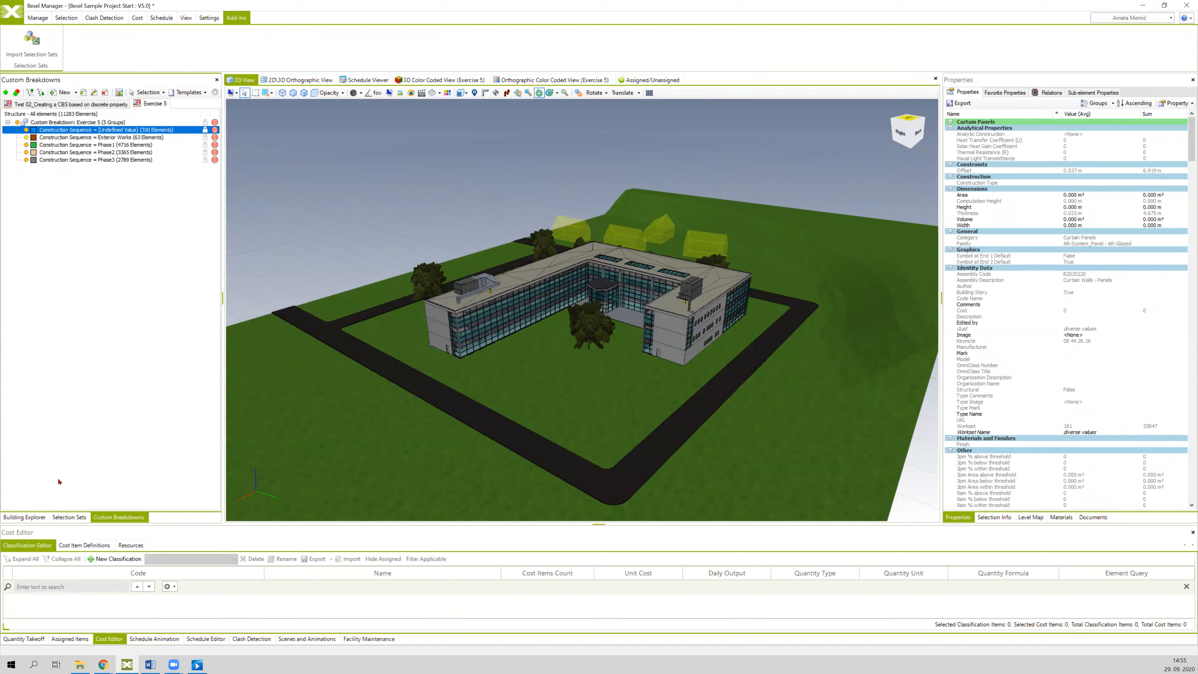
left_click(69, 517)
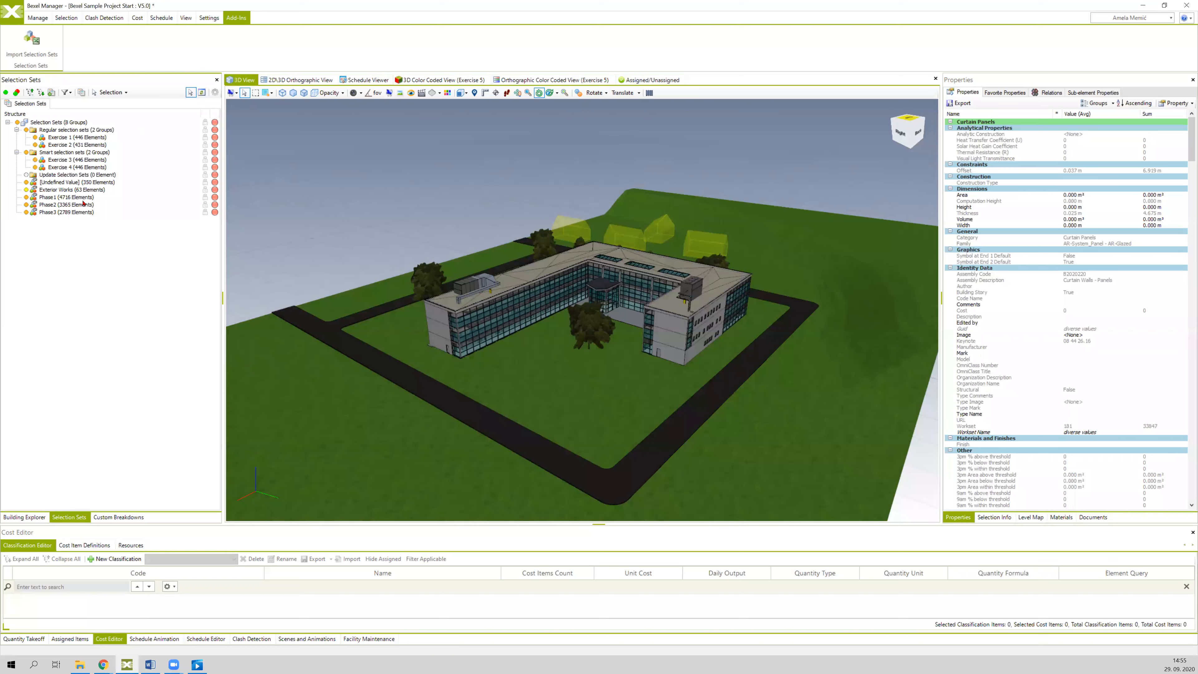
left_click(52, 199)
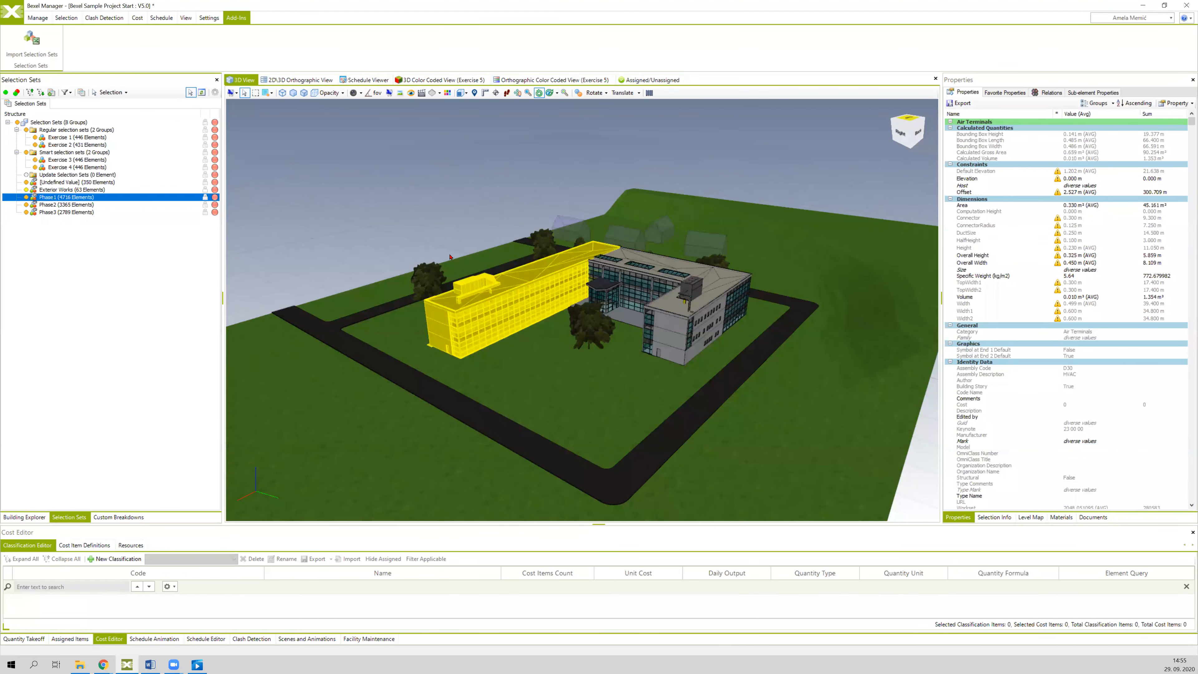
left_click_drag(449, 233, 443, 276)
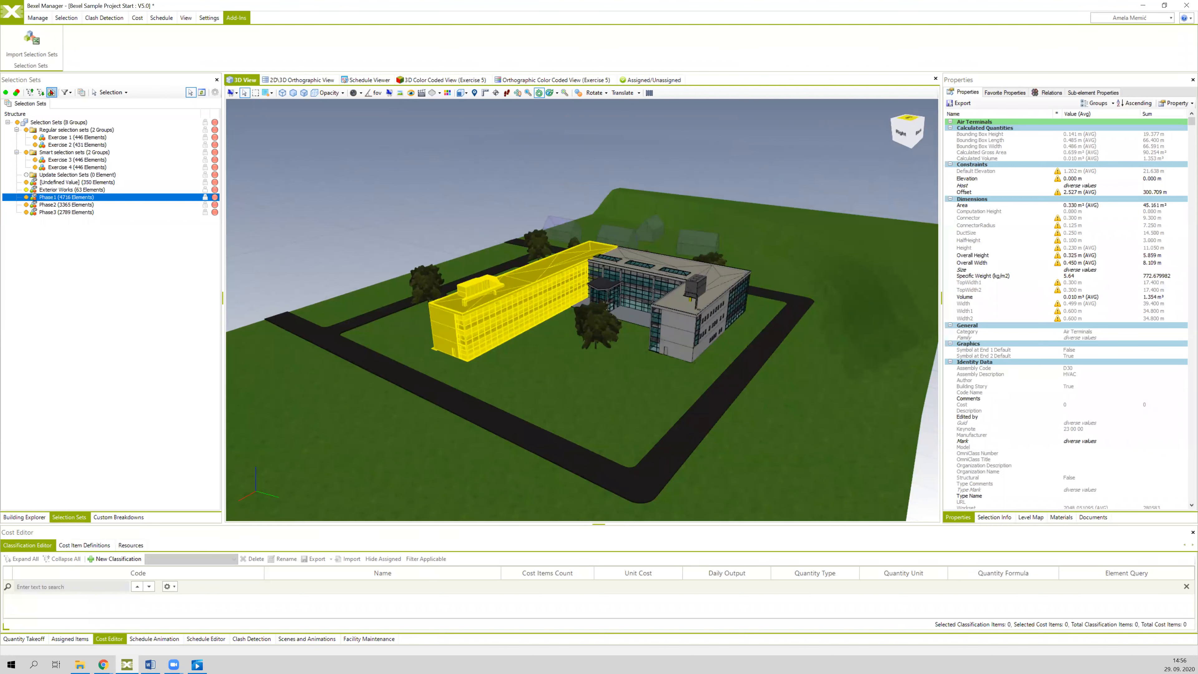
left_click(99, 315)
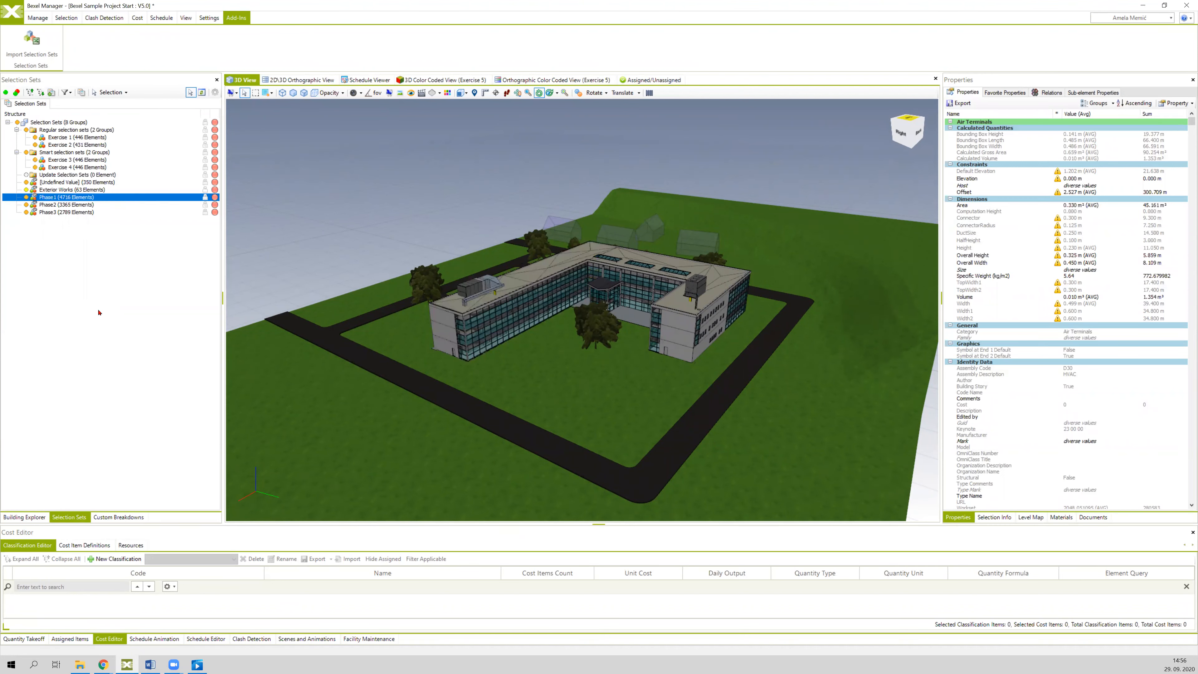
Start a new selection set named Exercise 6 and add a rule of type Element Query
left_click(5, 93)
left_click(472, 224)
type("Exercise 6")
left_click(417, 310)
left_click(427, 320)
left_click_drag(578, 199, 581, 148)
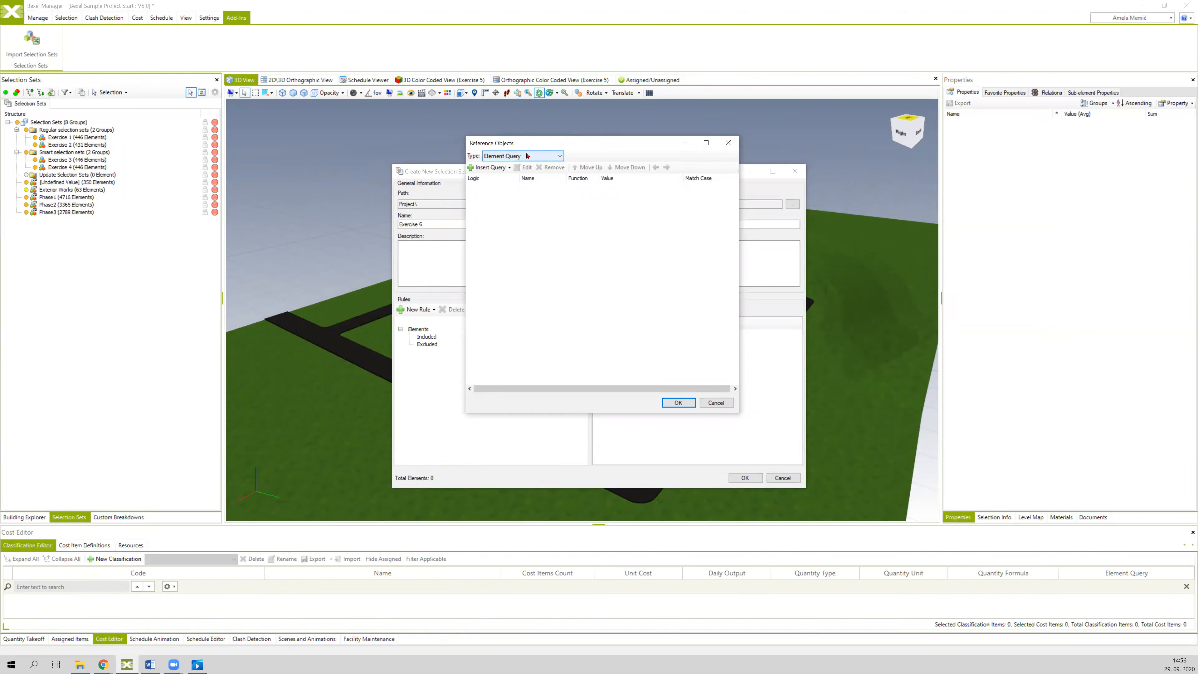
Insert a query into the Exercise 6 rule where the text property Construction Sequence equals Phase1
left_click(490, 168)
left_click(500, 219)
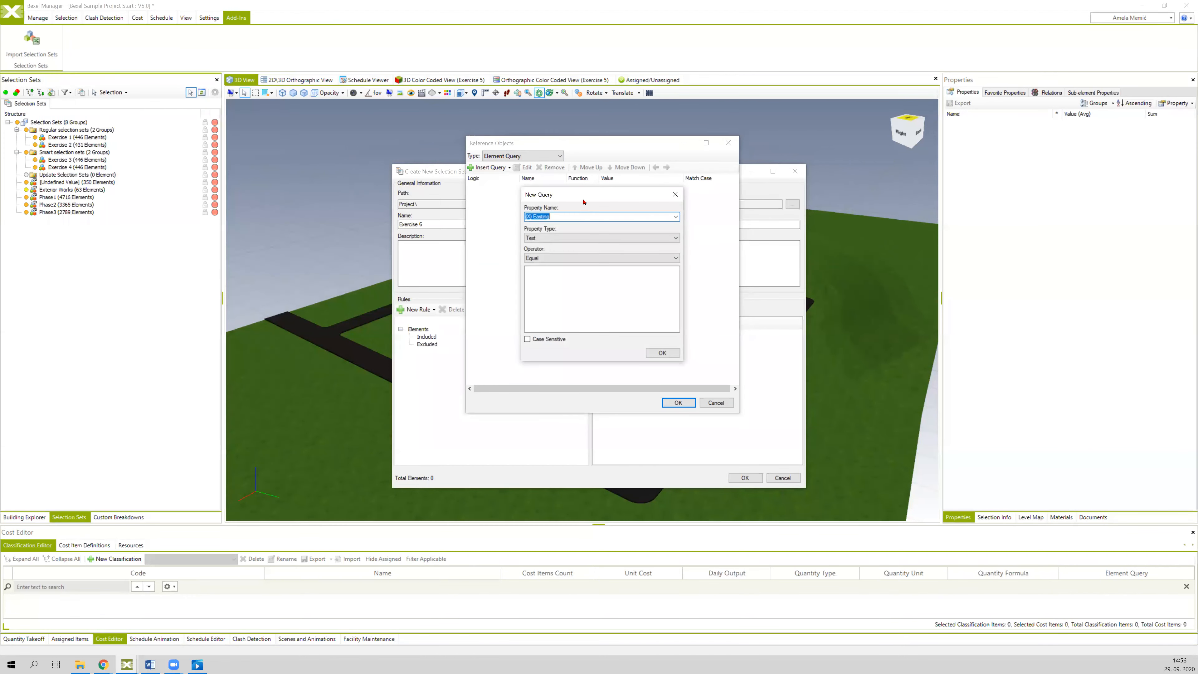
left_click_drag(583, 190, 591, 213)
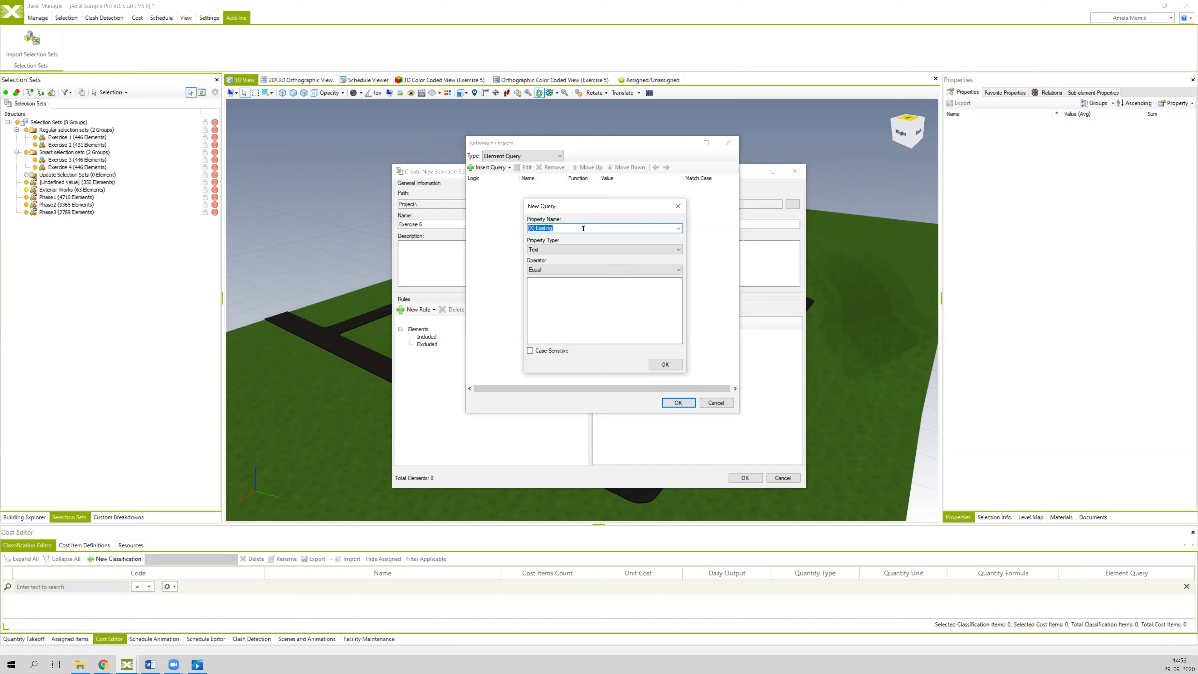
type("c")
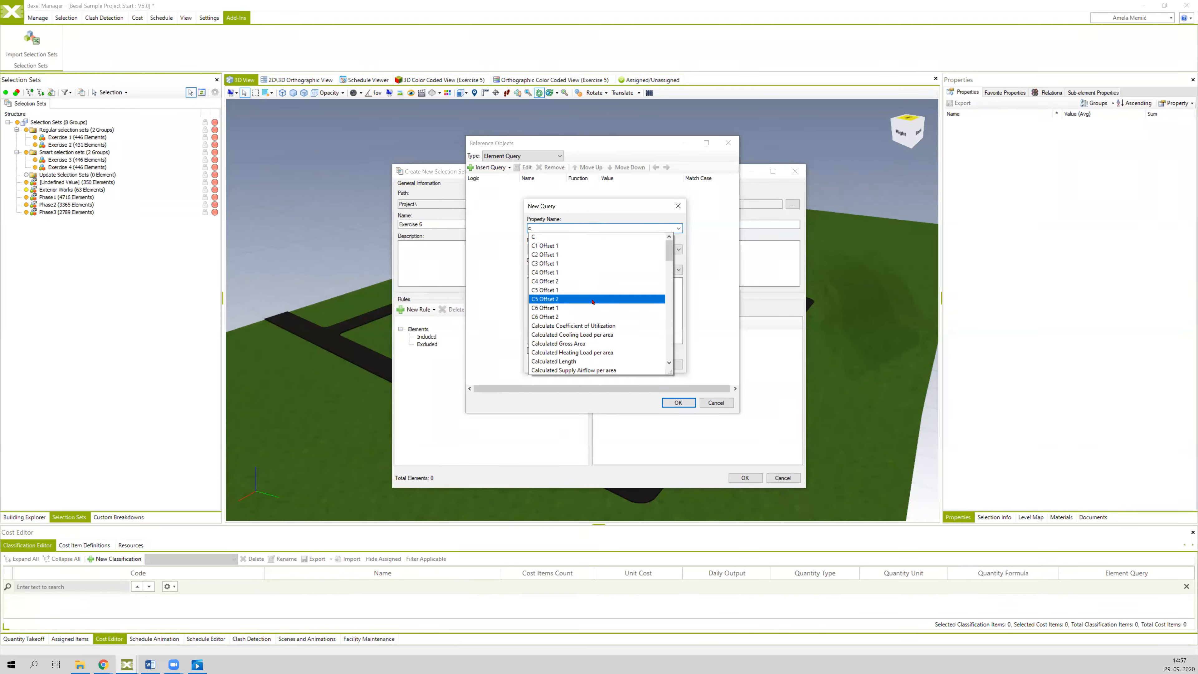
scroll(584, 293, "down", 3)
scroll(584, 304, "down", 12)
left_click(569, 302)
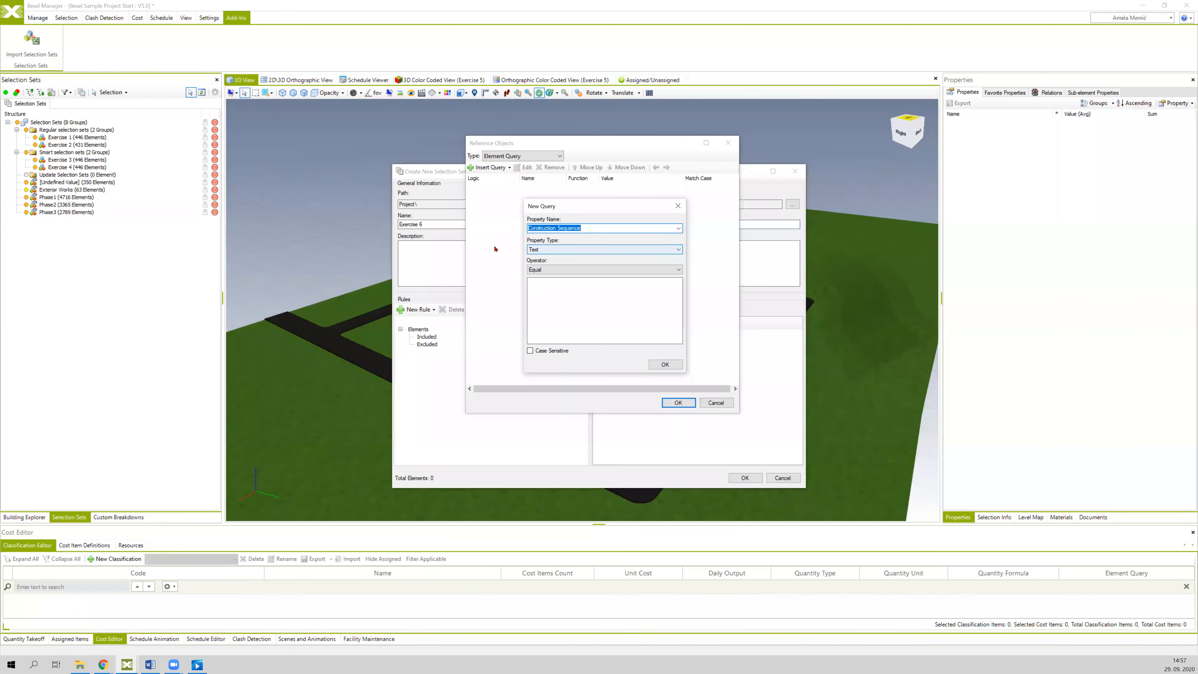
left_click(580, 302)
type("Phase1")
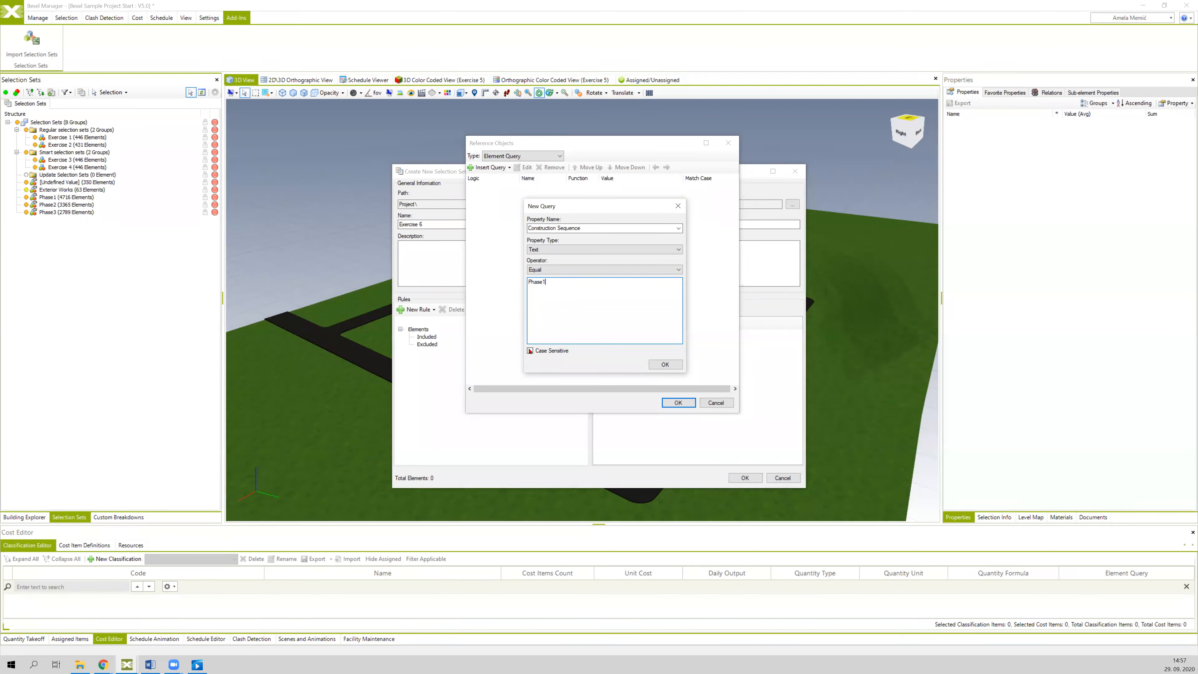